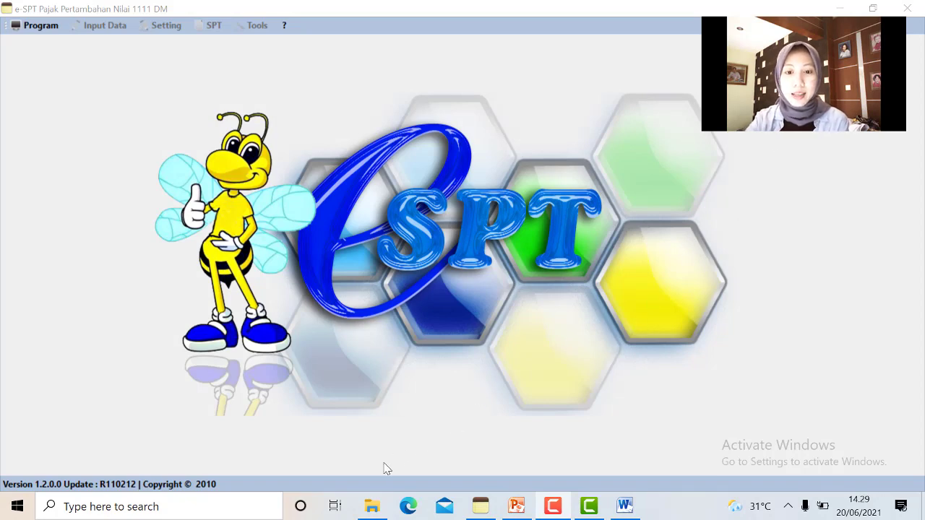
Browse File Explorer to C:\Program Files (x86)\DJP
click(376, 506)
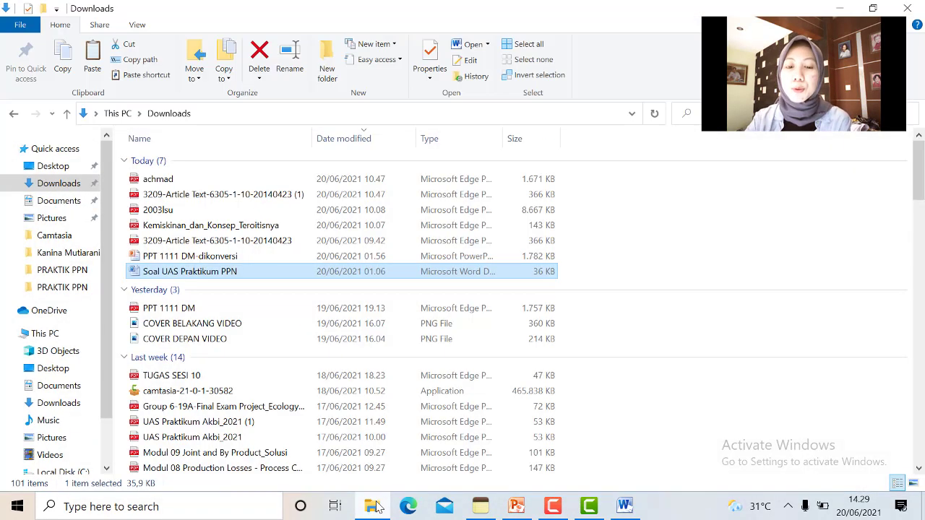
scroll(44, 361, down, 2)
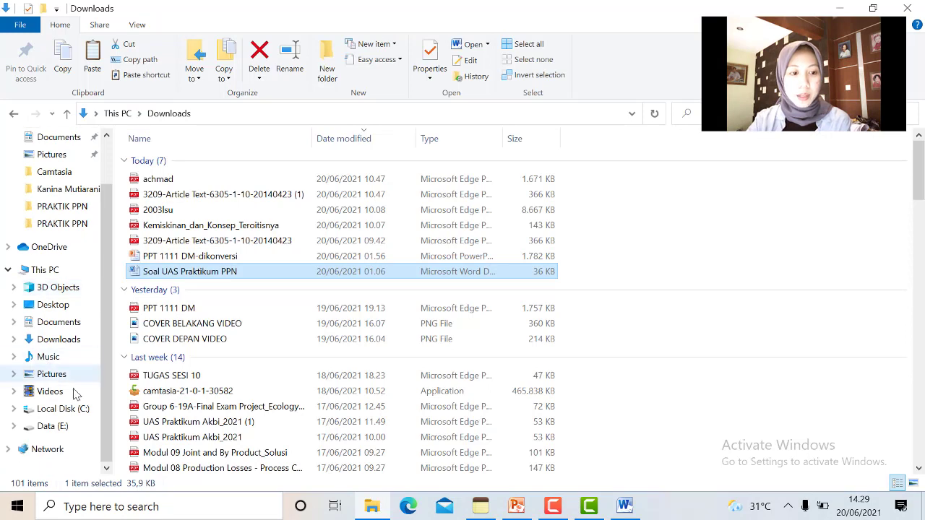
click(63, 409)
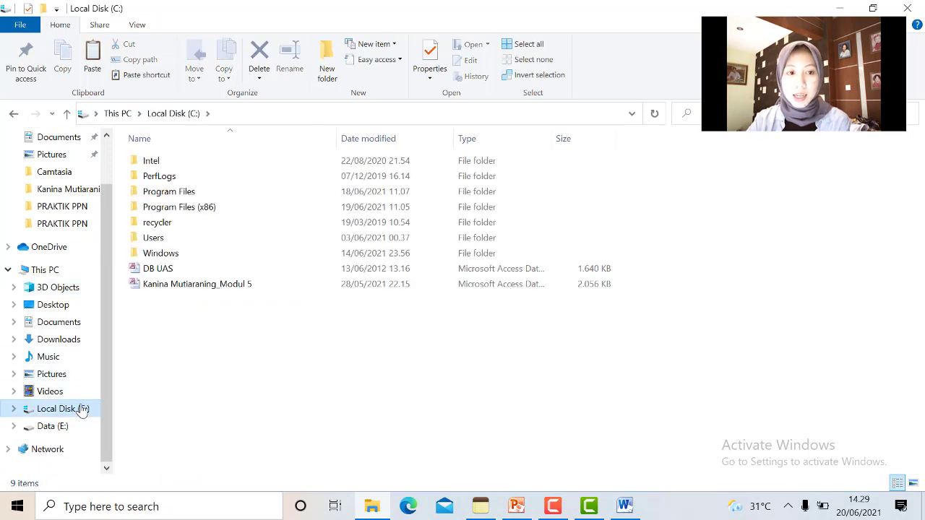
click(221, 214)
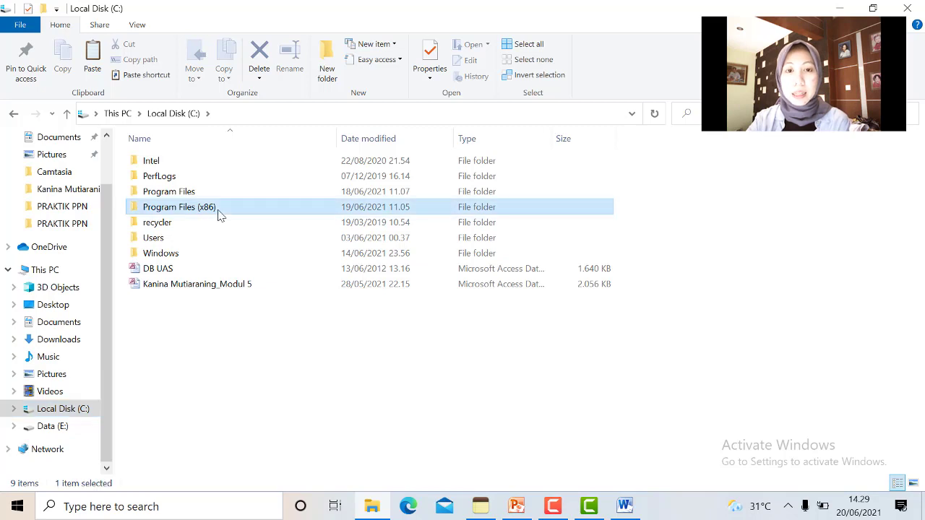
double_click(234, 214)
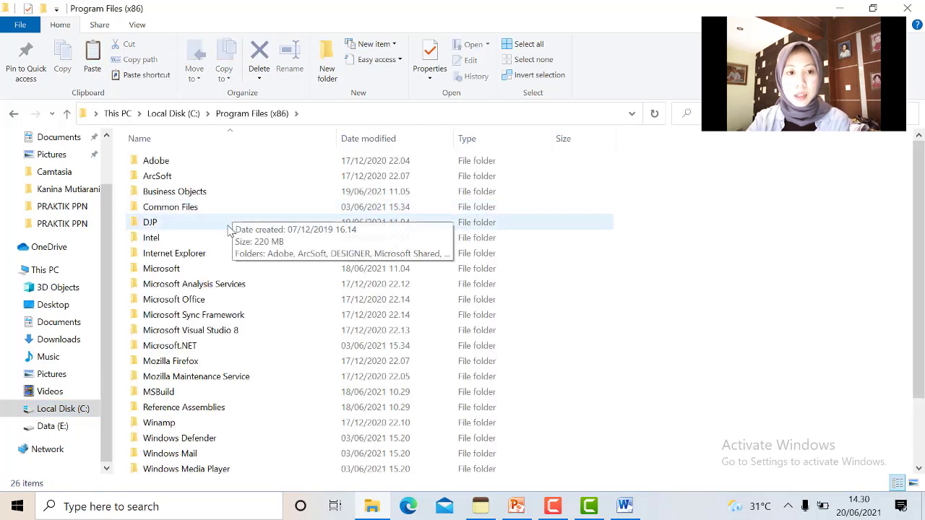
click(243, 228)
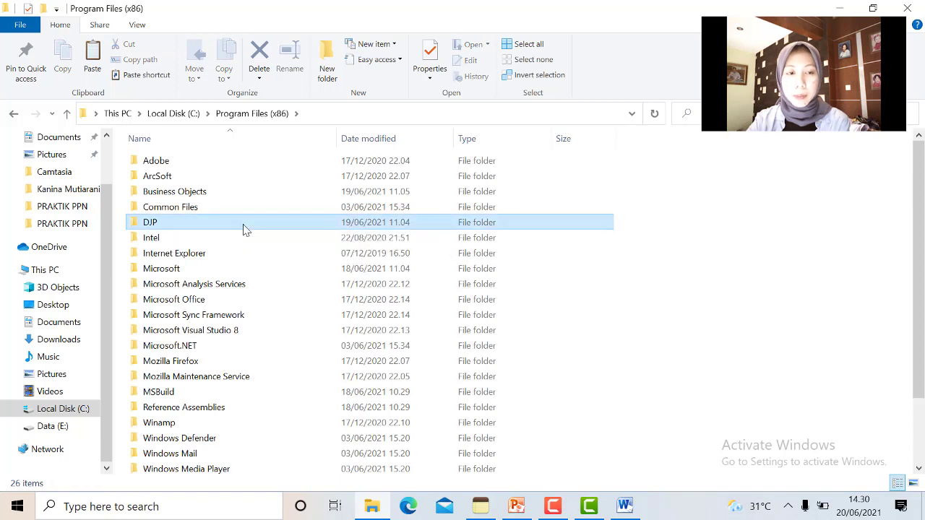
click(243, 228)
click(261, 230)
double_click(261, 230)
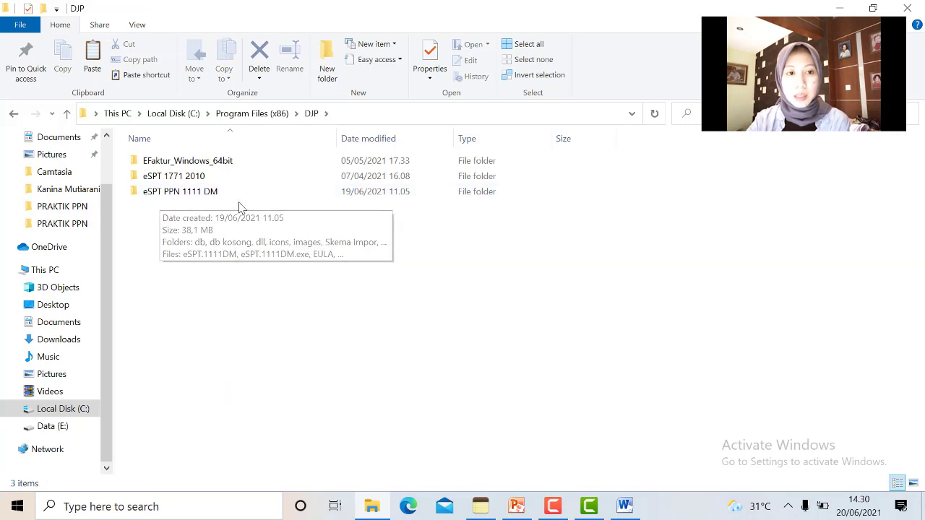
In eSPT PPN 1111 DM\db kosong, copy the db_1111DM_2007_kosong database file
click(240, 193)
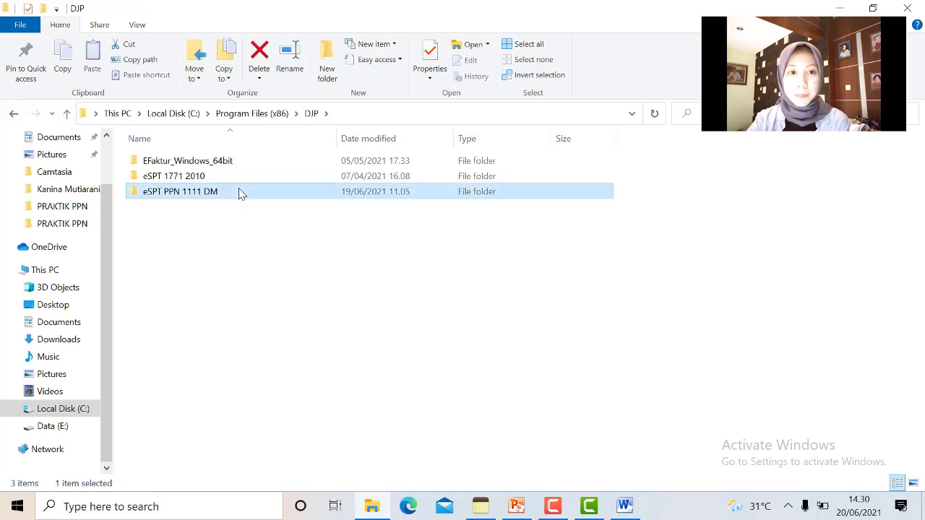
double_click(241, 192)
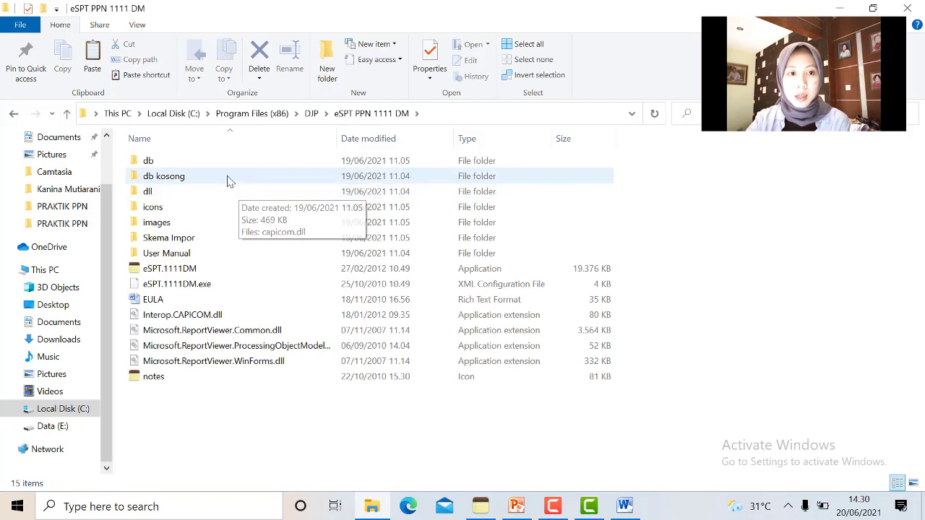
click(228, 177)
click(228, 176)
click(238, 177)
double_click(239, 179)
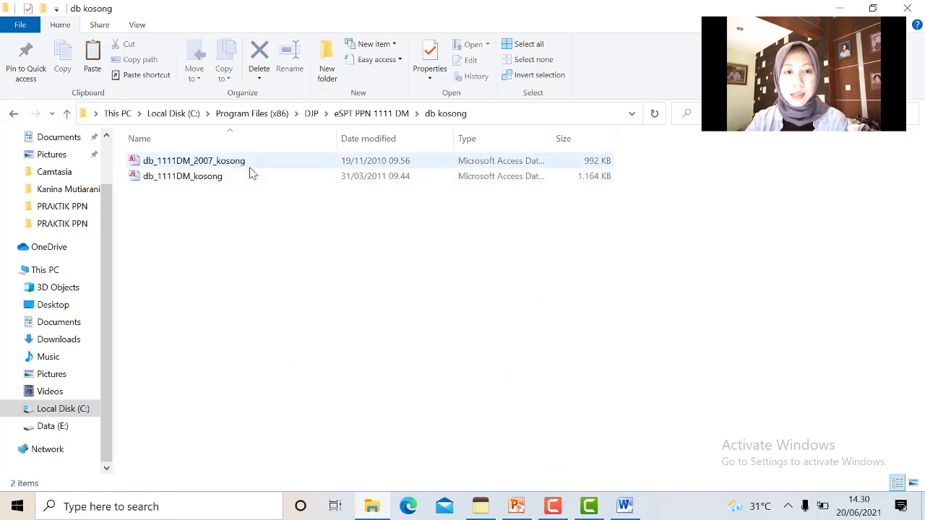
click(249, 166)
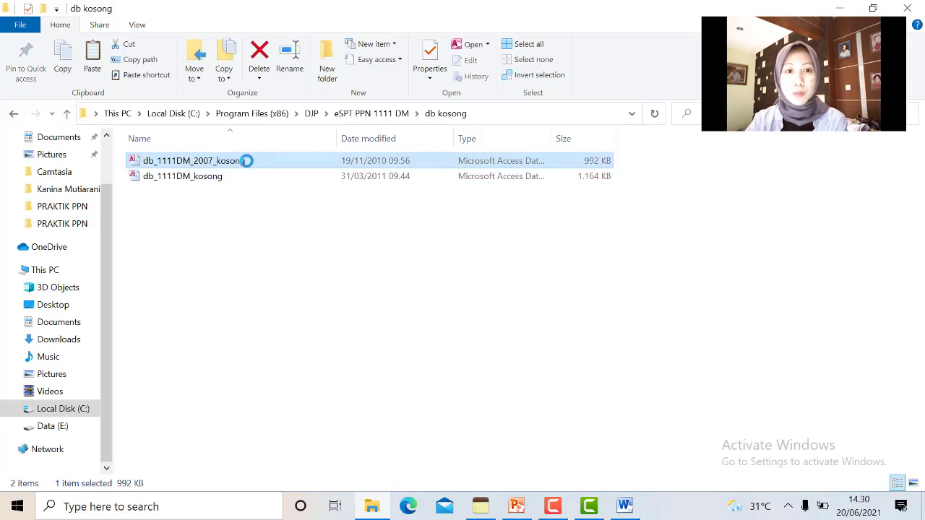
right_click(249, 166)
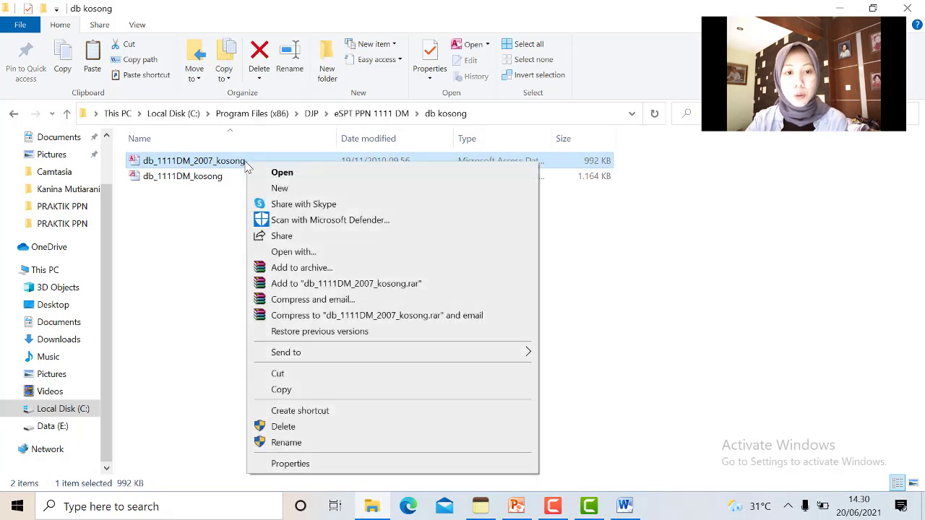
click(287, 390)
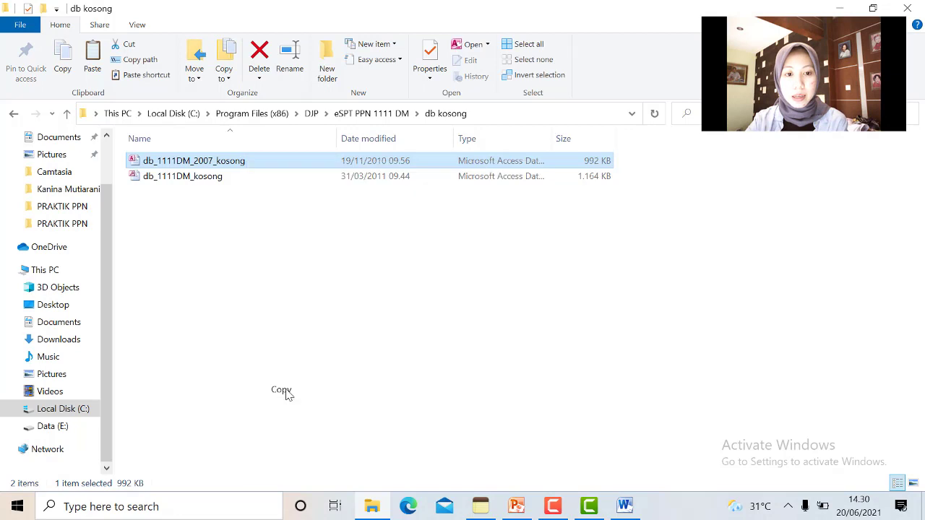
Paste the blank database into the Data (E:)\PT.Aneka Bening-UAS folder
click(33, 426)
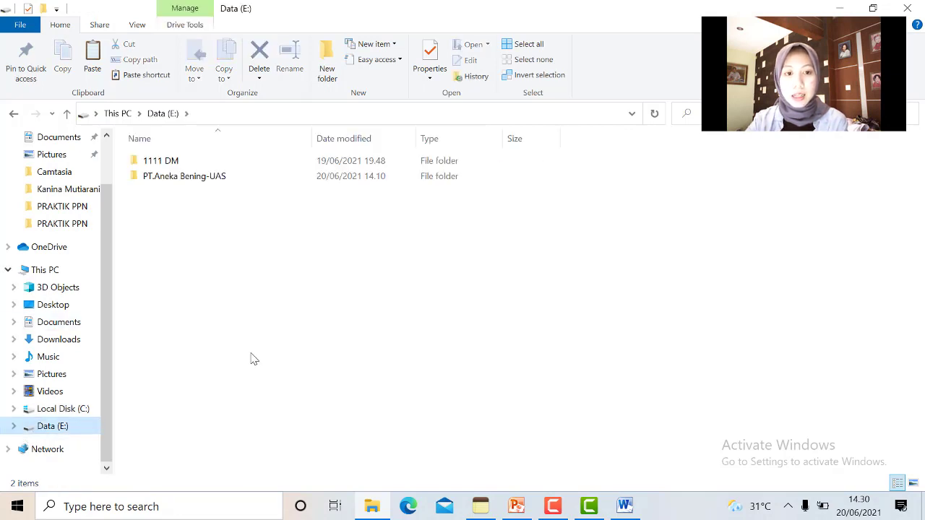
click(247, 184)
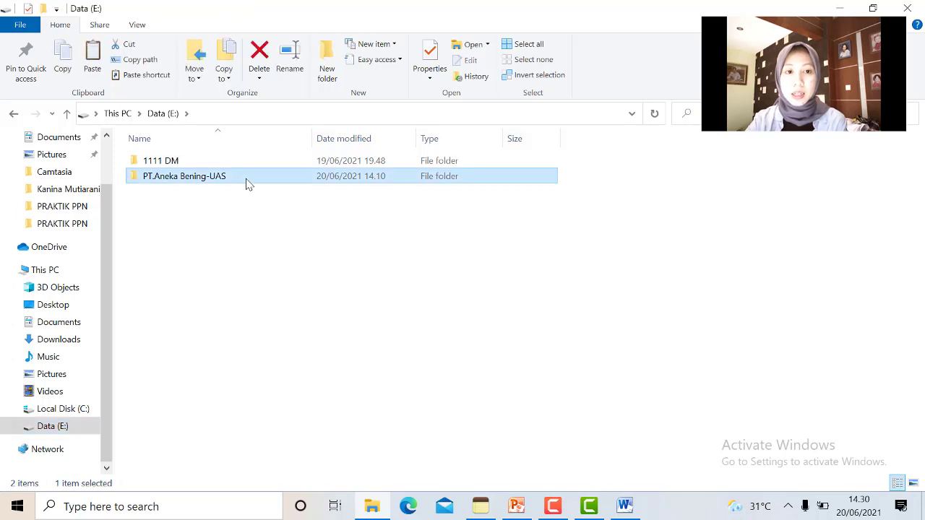
double_click(247, 184)
right_click(246, 183)
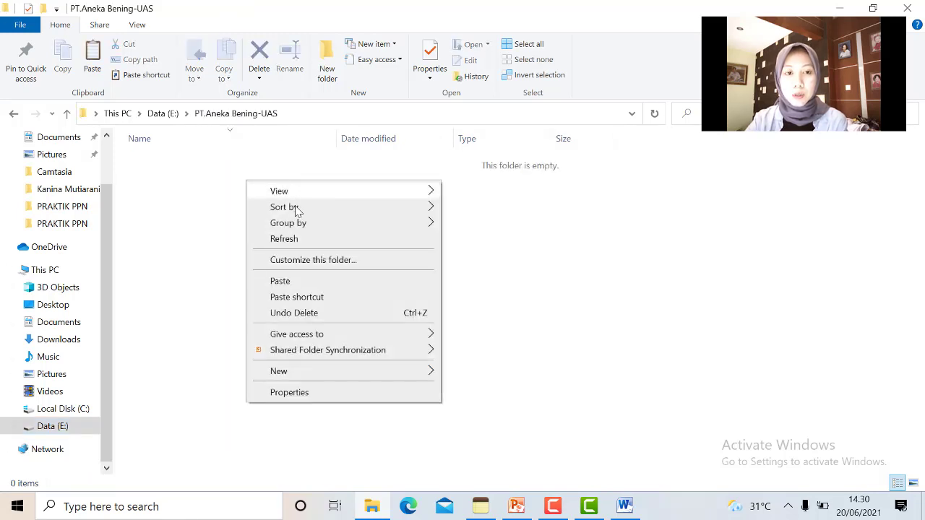
click(307, 285)
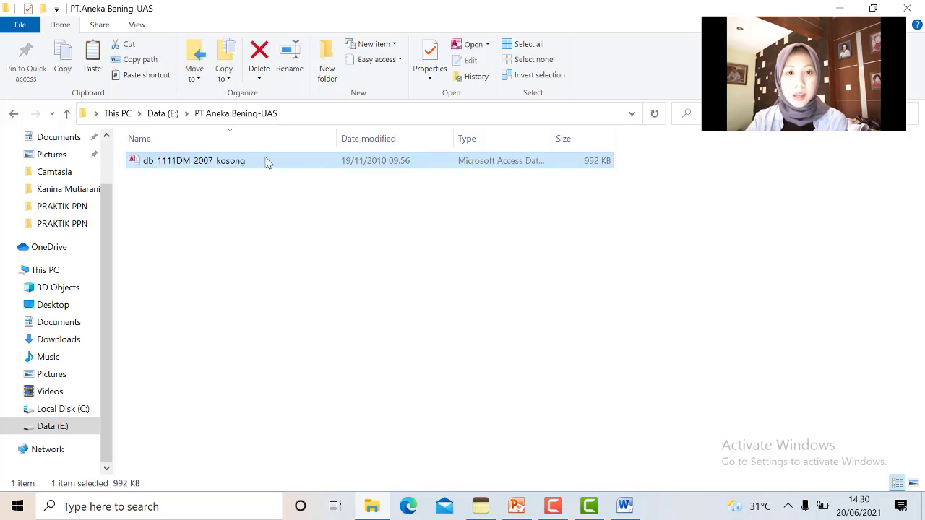
Rename the pasted file to 'PT.Aneka Bening' and minimize Explorer
right_click(275, 161)
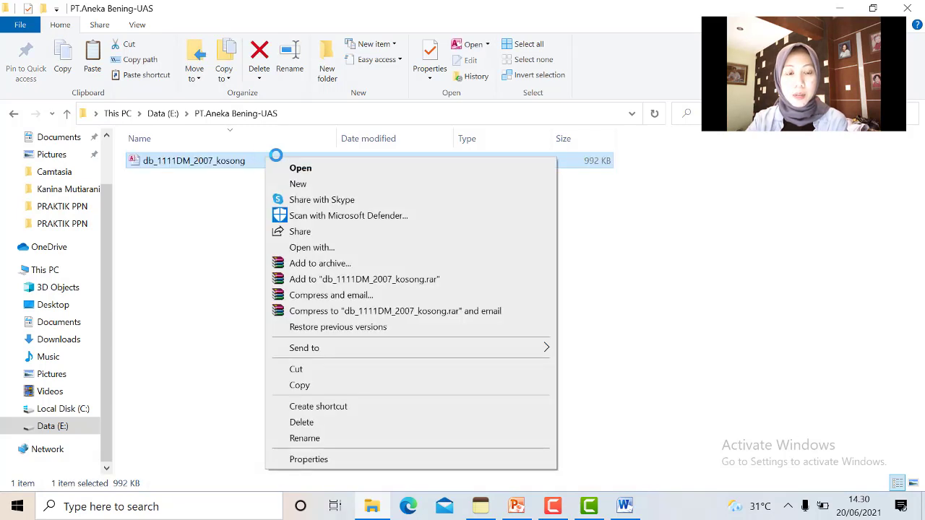
click(303, 439)
text(PT)
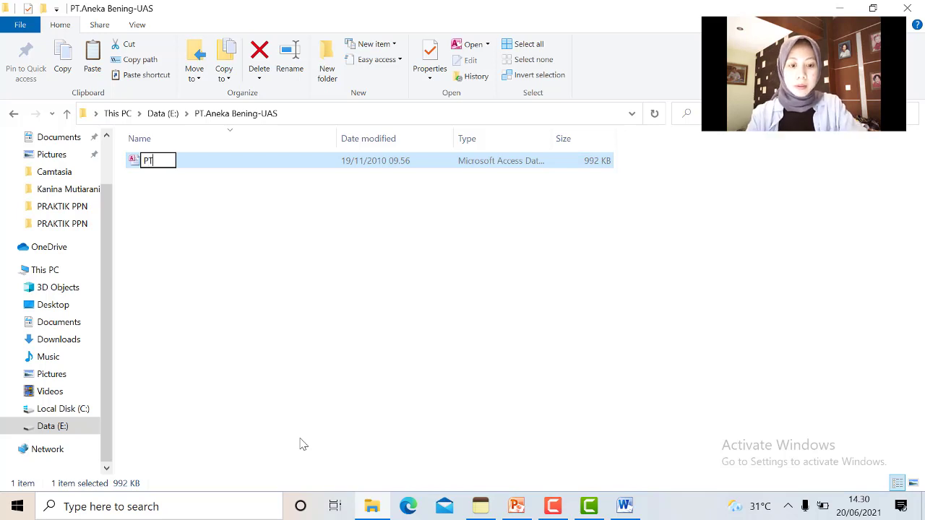
text(.Aneka )
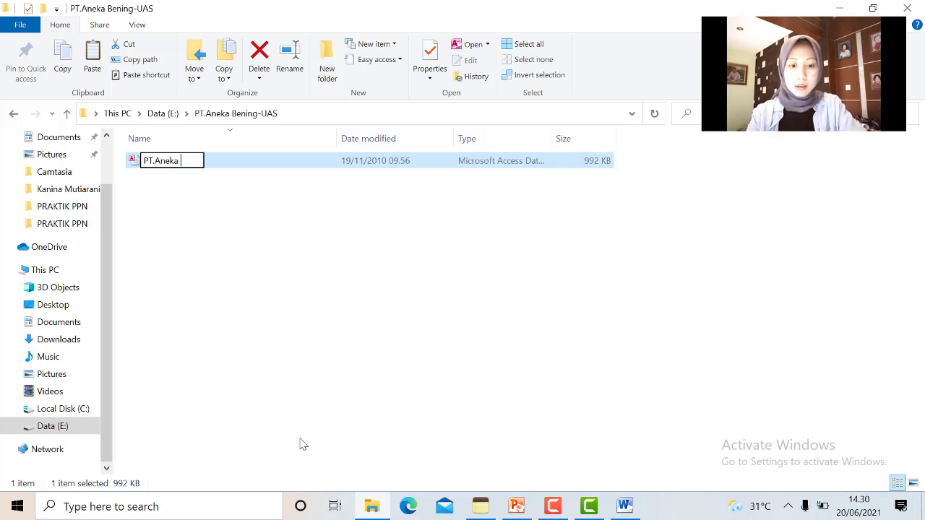
text(Bening)
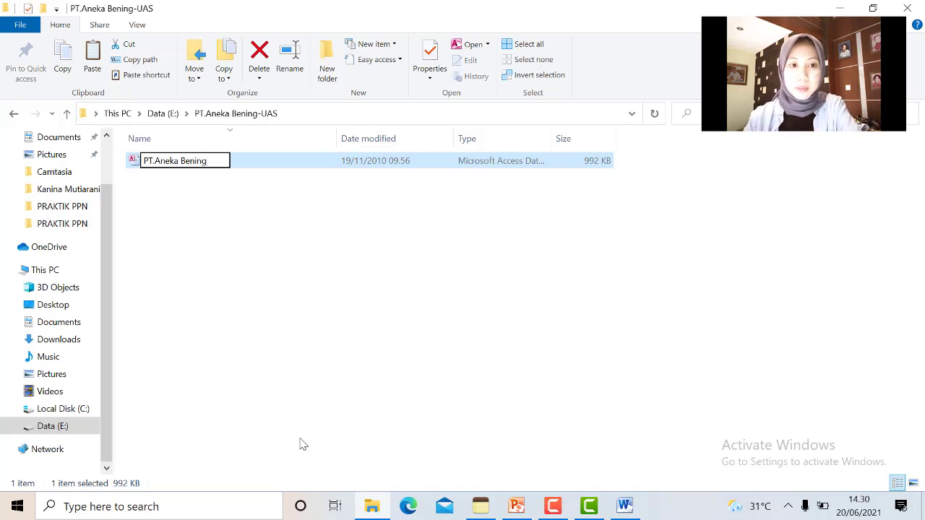
key(Return)
click(841, 7)
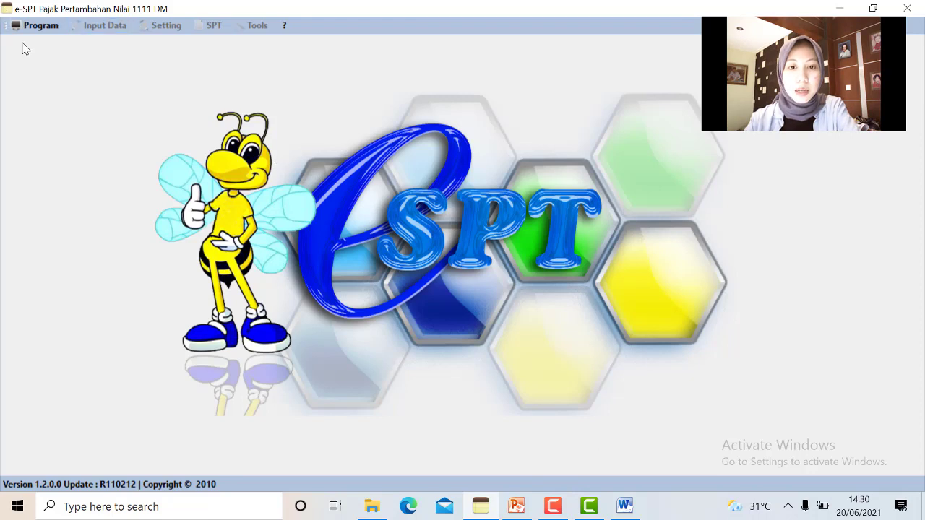
Use Koneksi Database to connect to PT.Aneka Bening.accdb in Data (E:)\PT.Aneka Bening-UAS
click(39, 27)
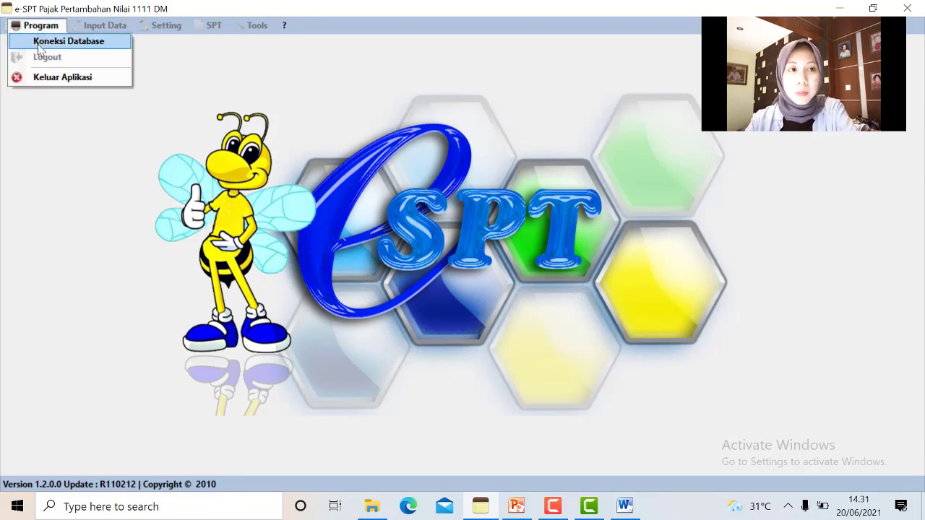
click(39, 44)
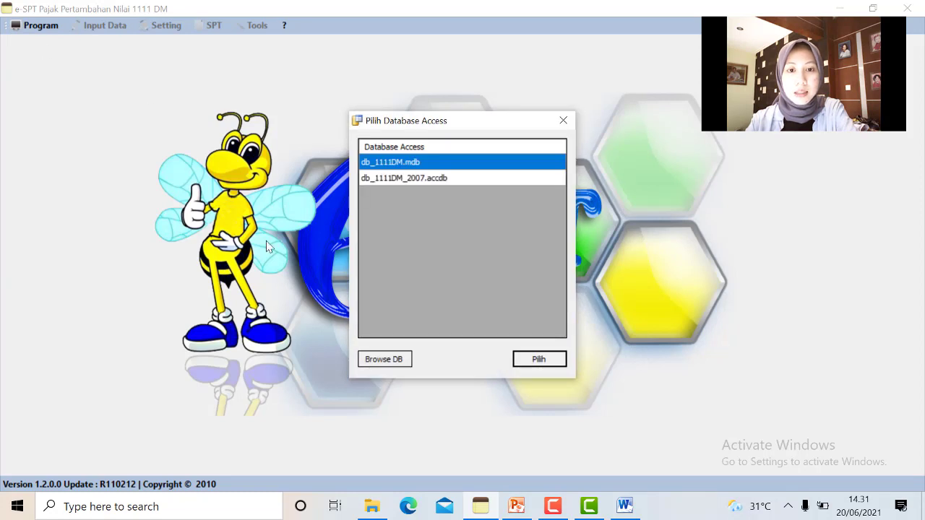
click(383, 360)
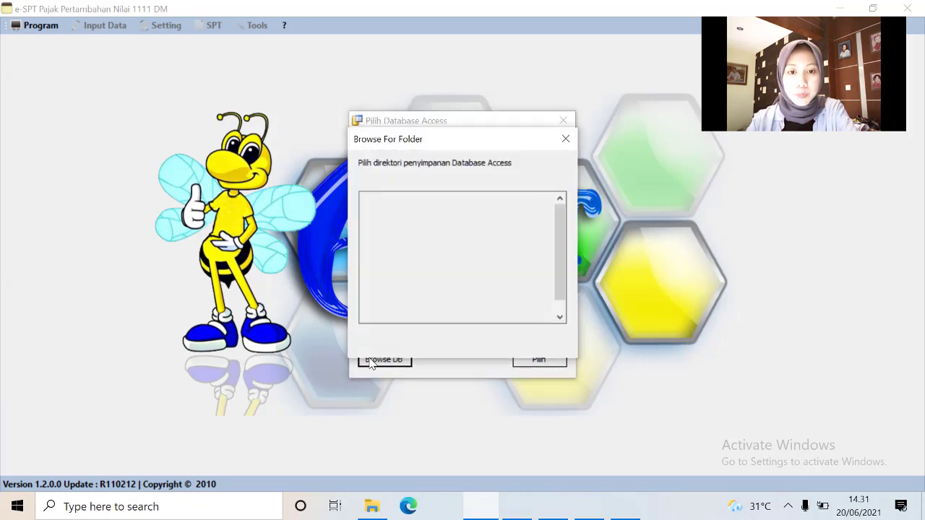
scroll(405, 269, down, 2)
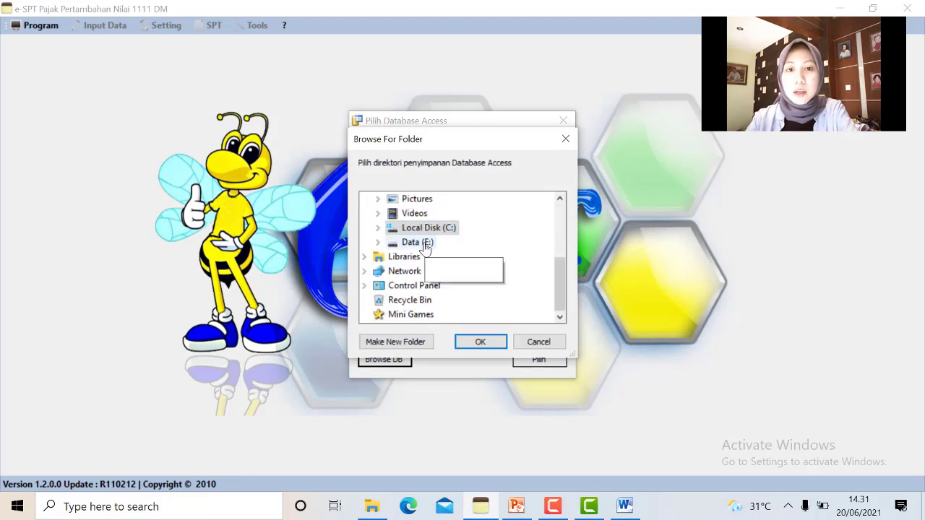
click(425, 244)
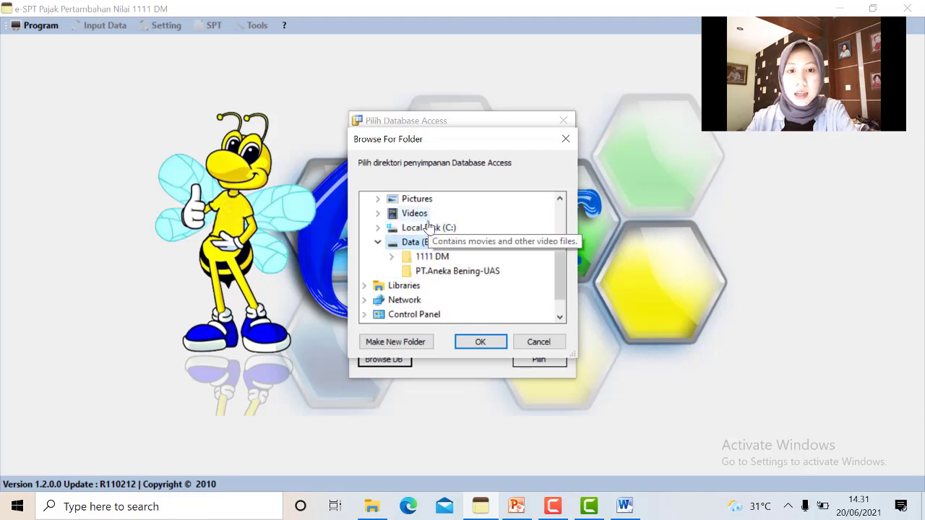
click(437, 273)
click(477, 342)
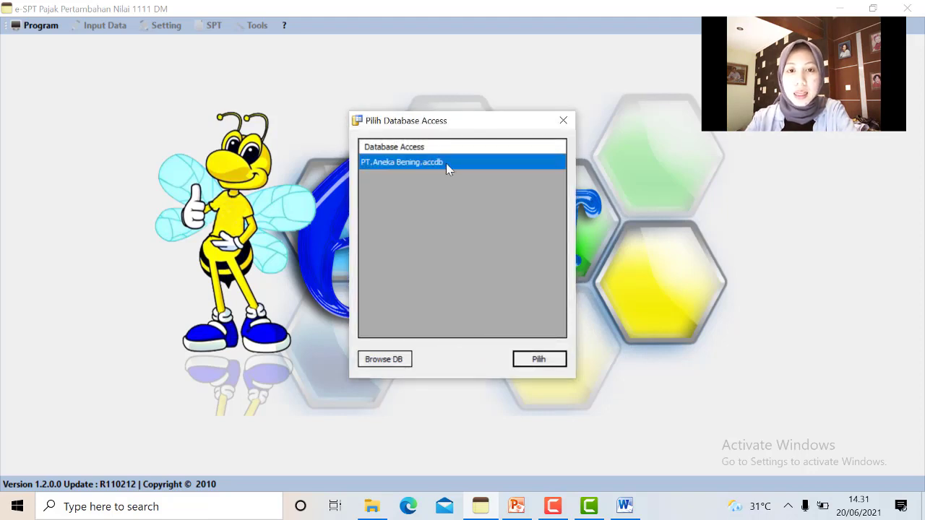
click(539, 359)
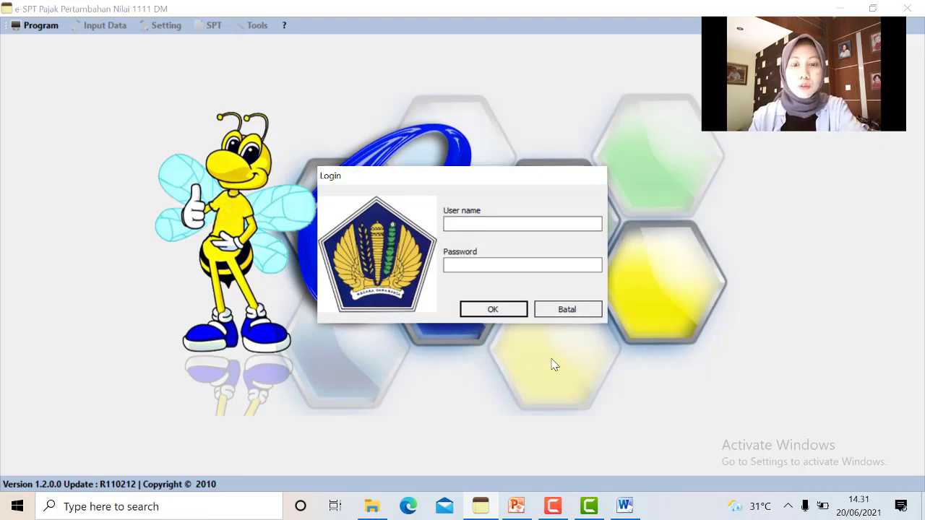
Log in as Administrator with the account password
text(Administrator)
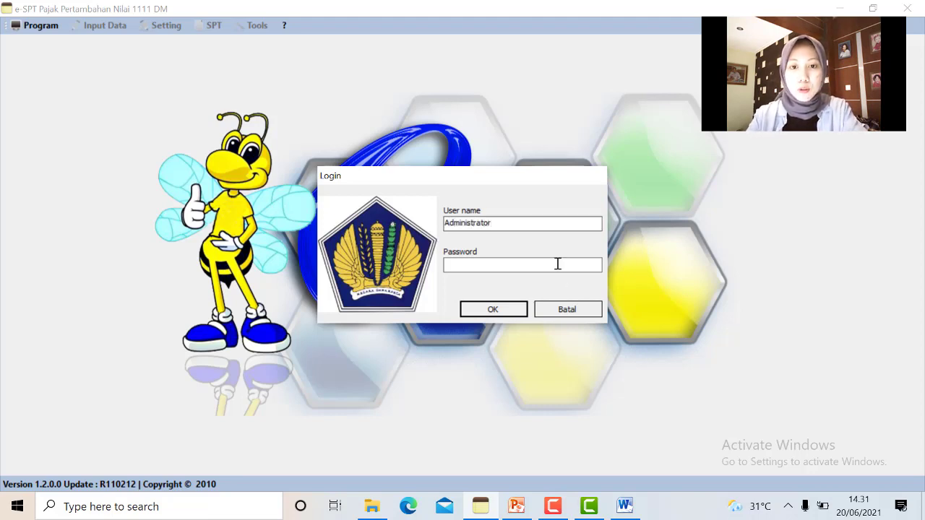
click(558, 264)
text(123)
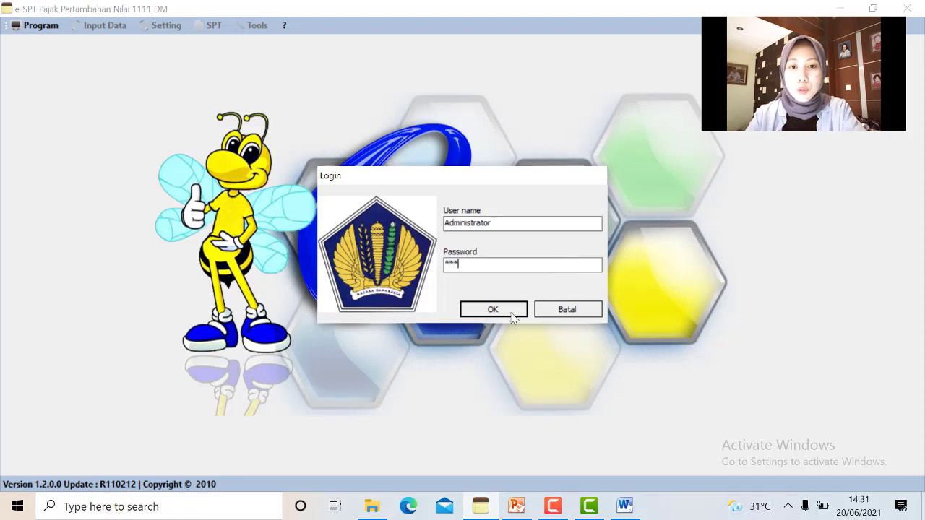
click(511, 315)
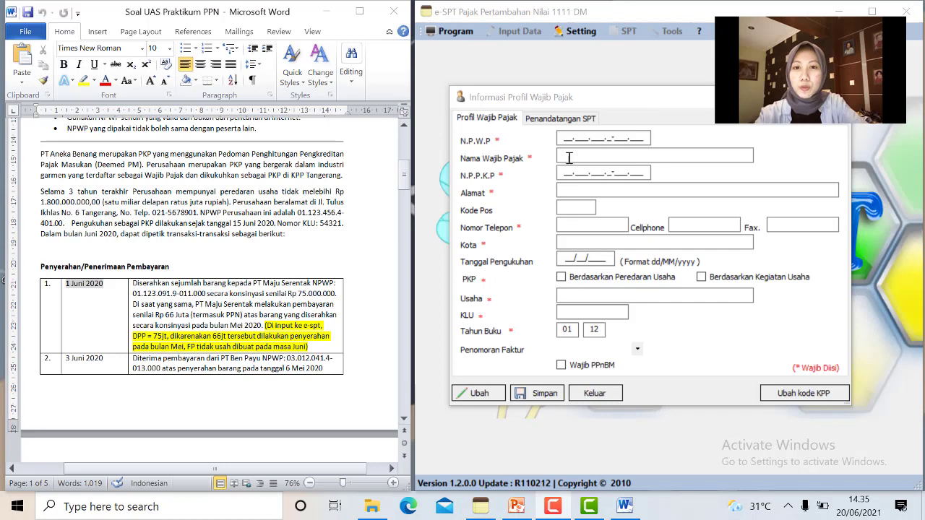
Enter the company's NPWP, the name 'PT.Aneka Bening' and the company address
click(563, 141)
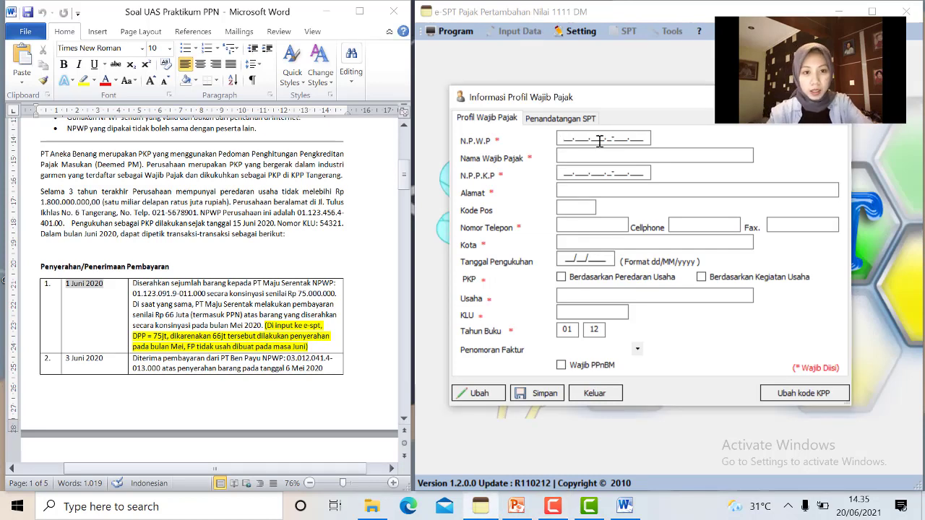
text(01.12)
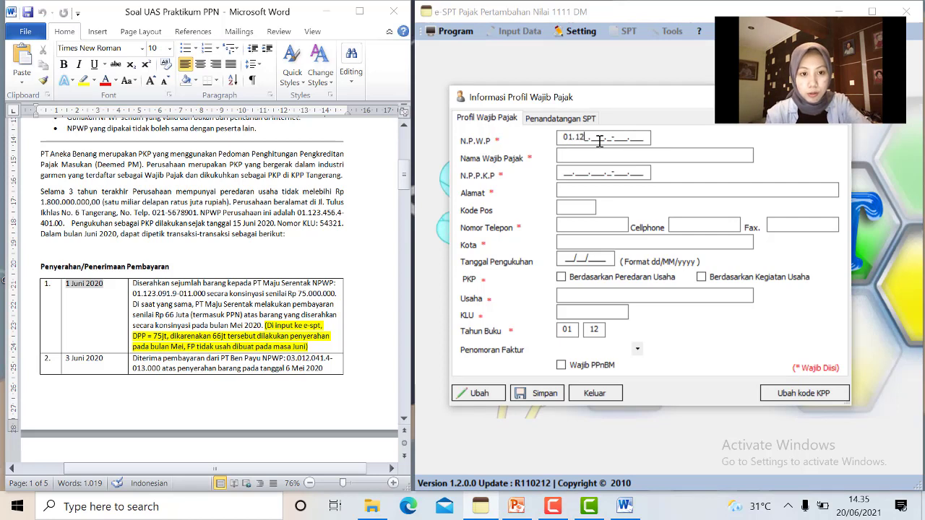
text(3.45)
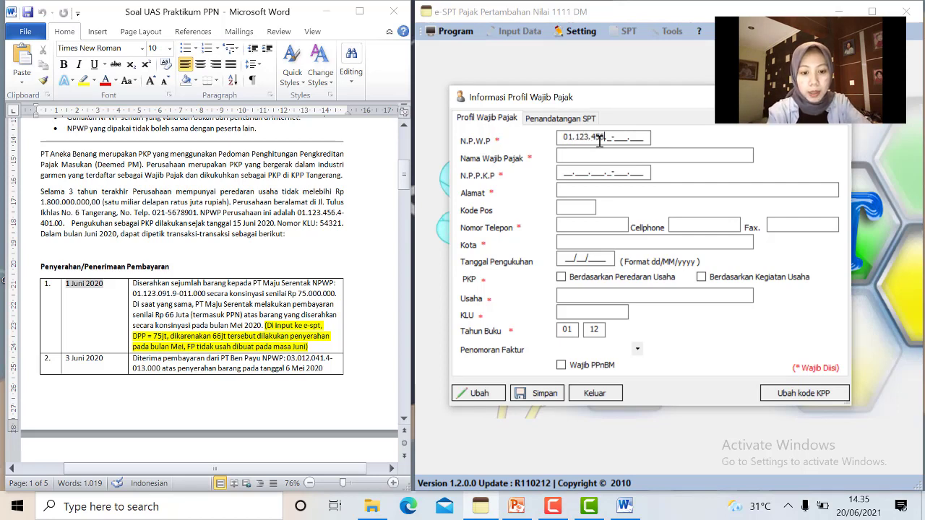
text(6.4-401.000)
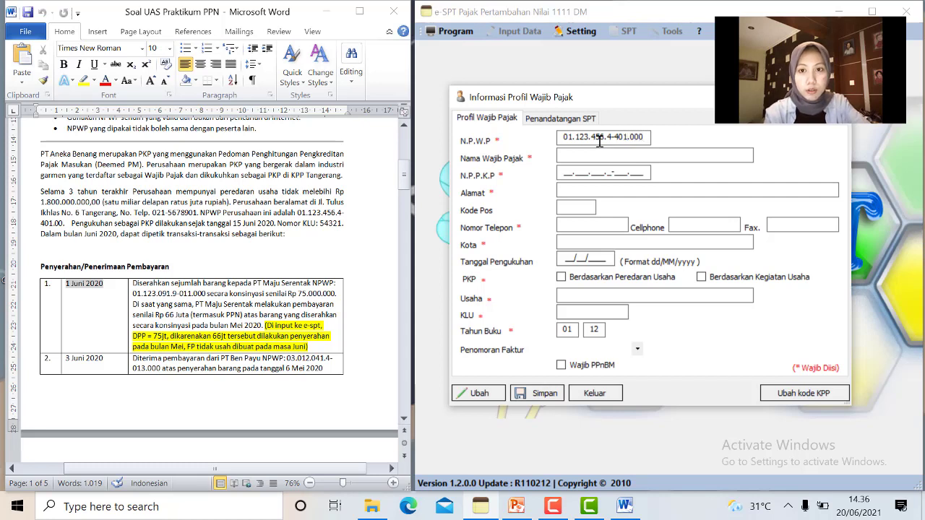
click(634, 152)
text(PT)
text(.An)
text(eka Be)
key(BackSpace)
text(k)
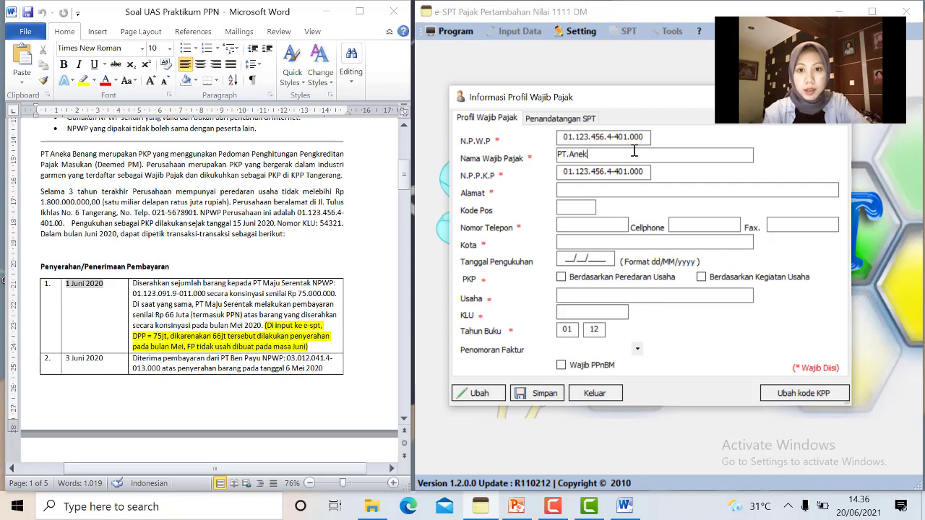
text(a Bening)
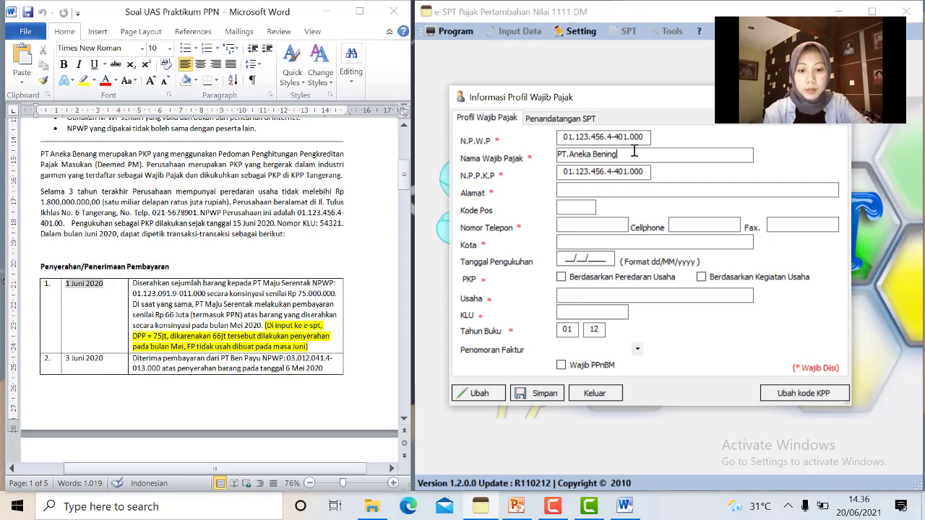
click(634, 189)
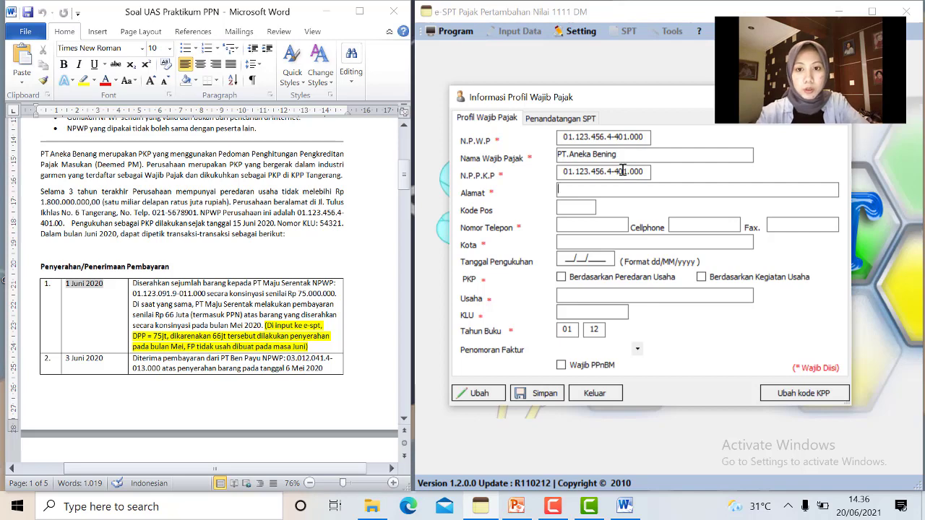
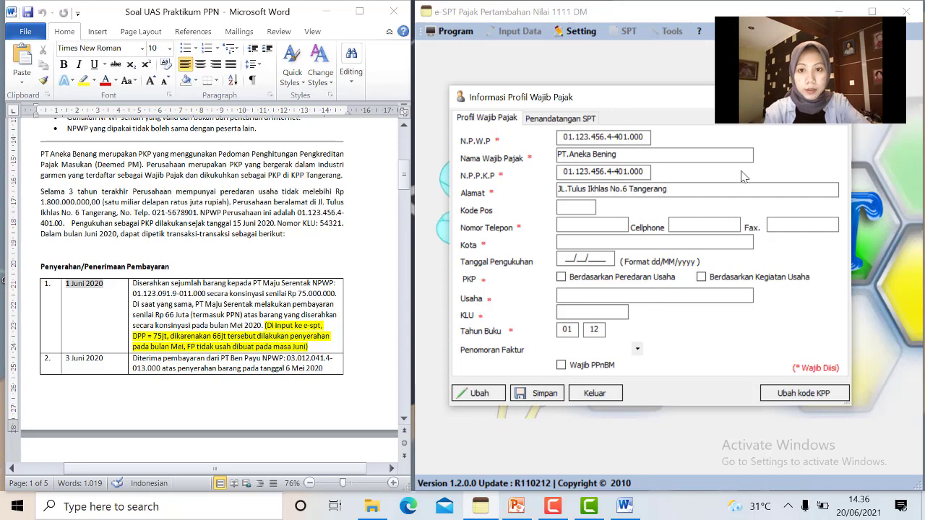
Add the phone number, city Tangerang, turnover-based PKP, business Industri Garmen and KLU 54321
click(583, 226)
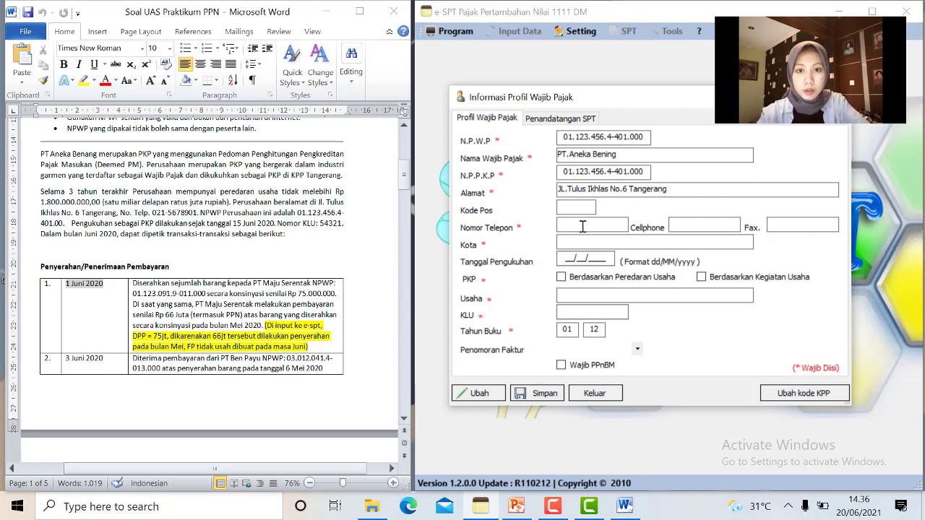
text(021567)
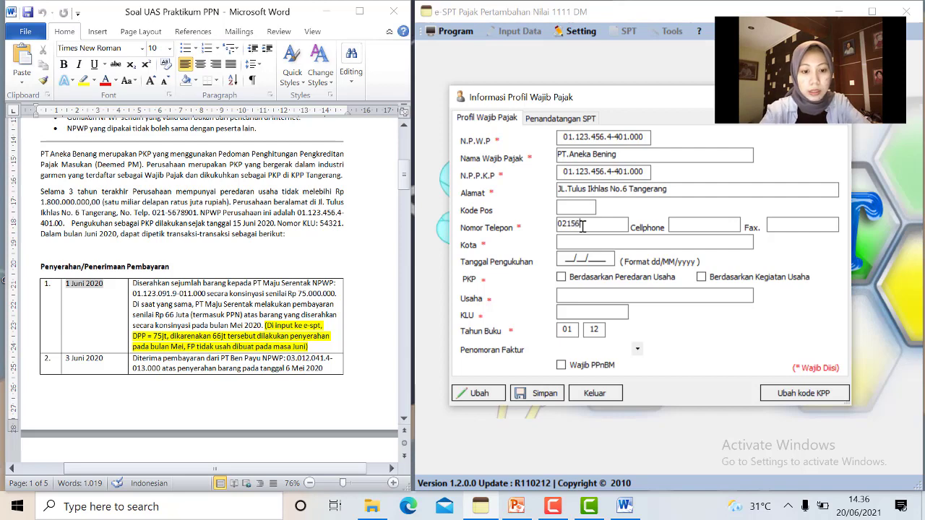
text(8901)
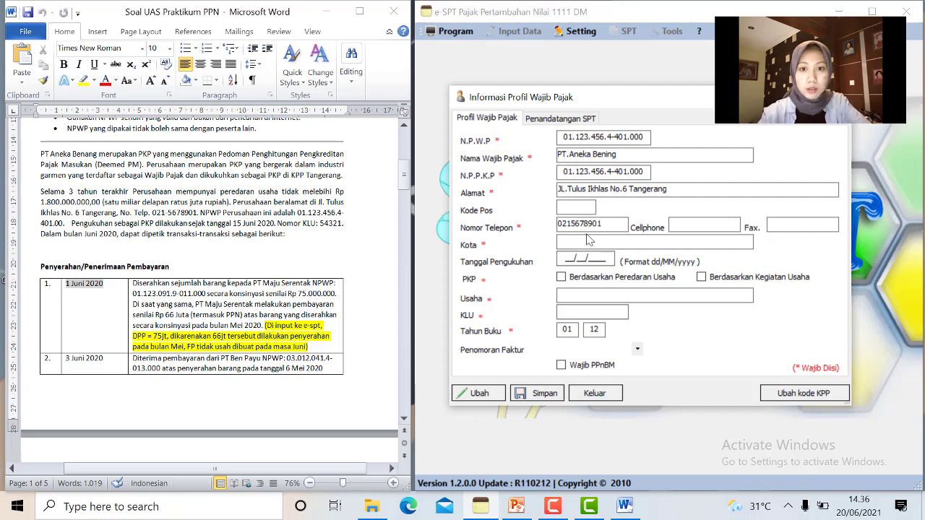
click(588, 241)
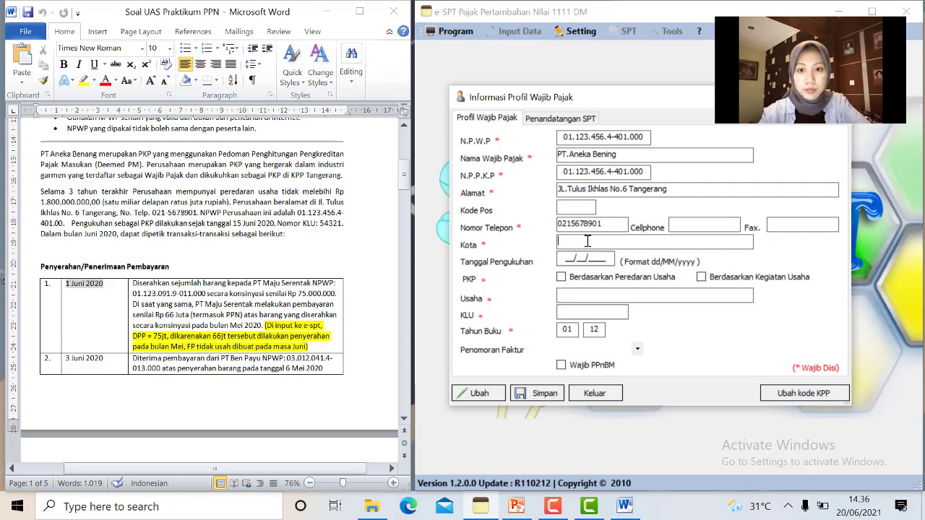
text(Tangerang)
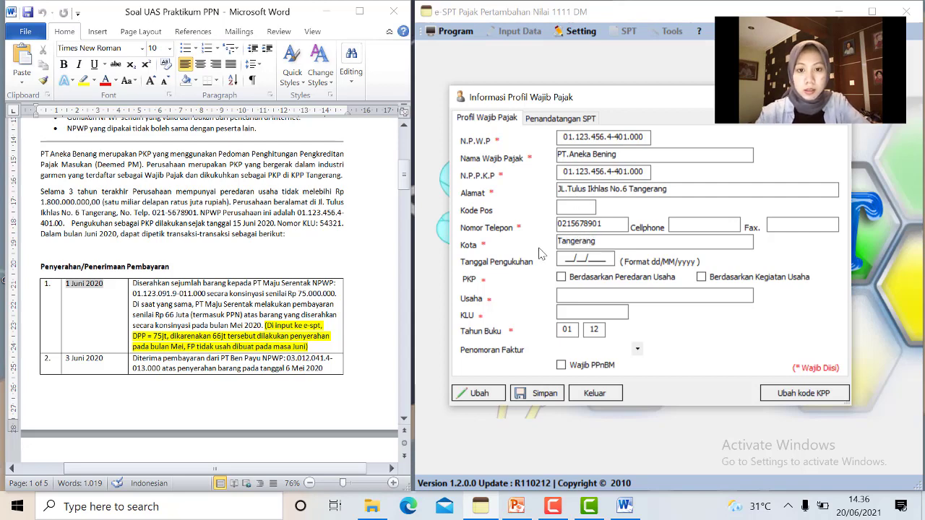
click(562, 277)
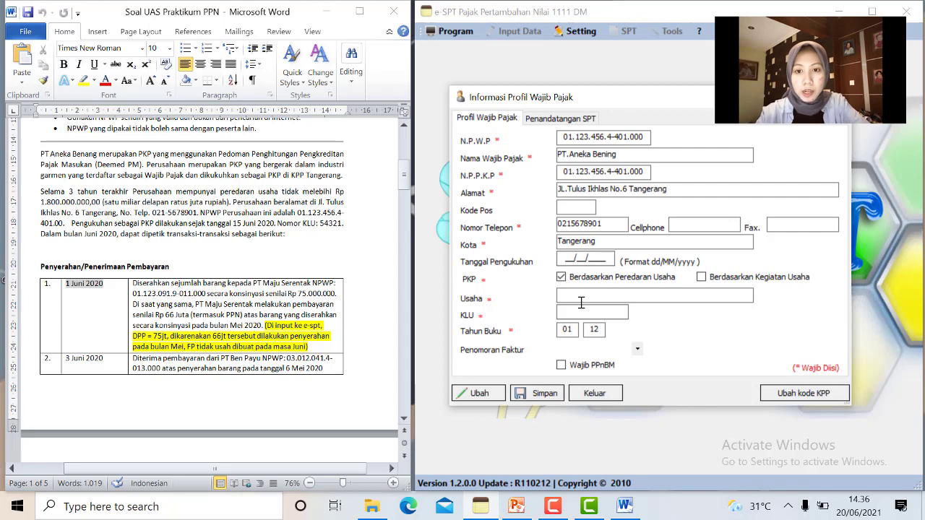
click(581, 289)
text(Industri Garmen)
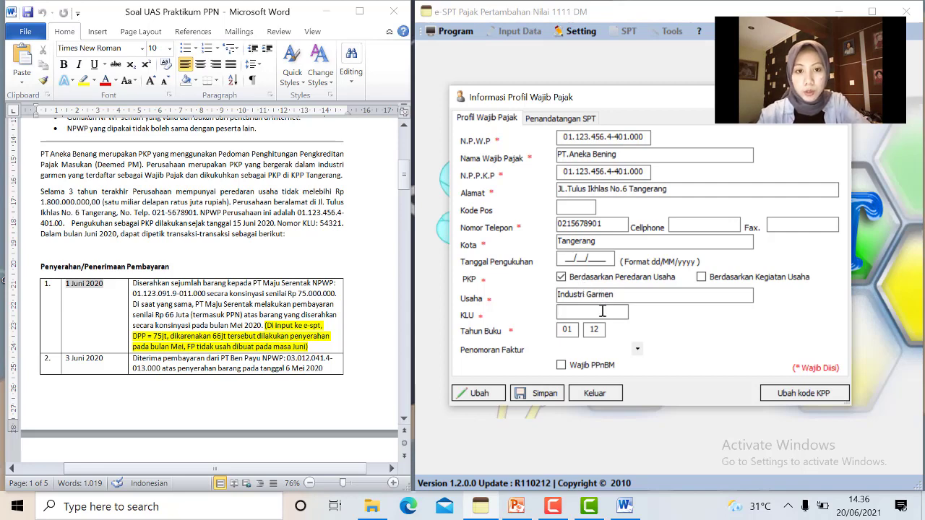
text(54321)
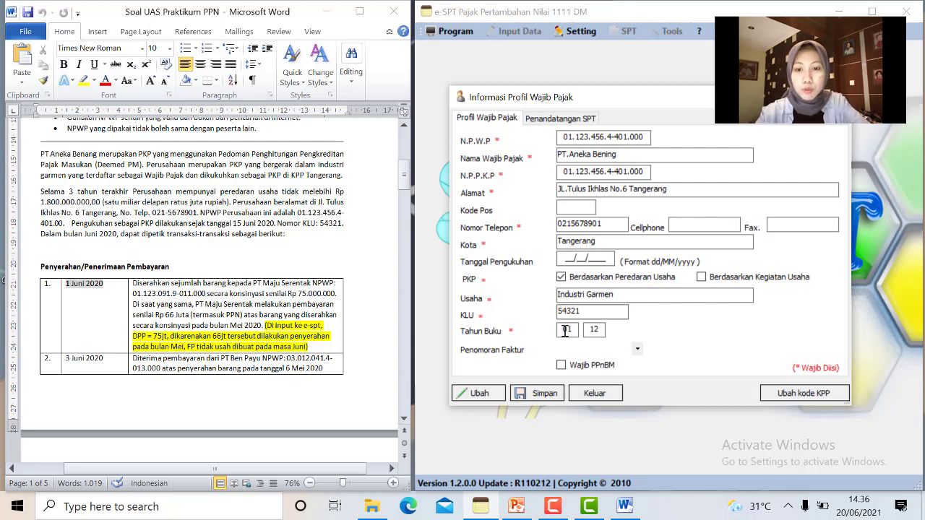
click(549, 117)
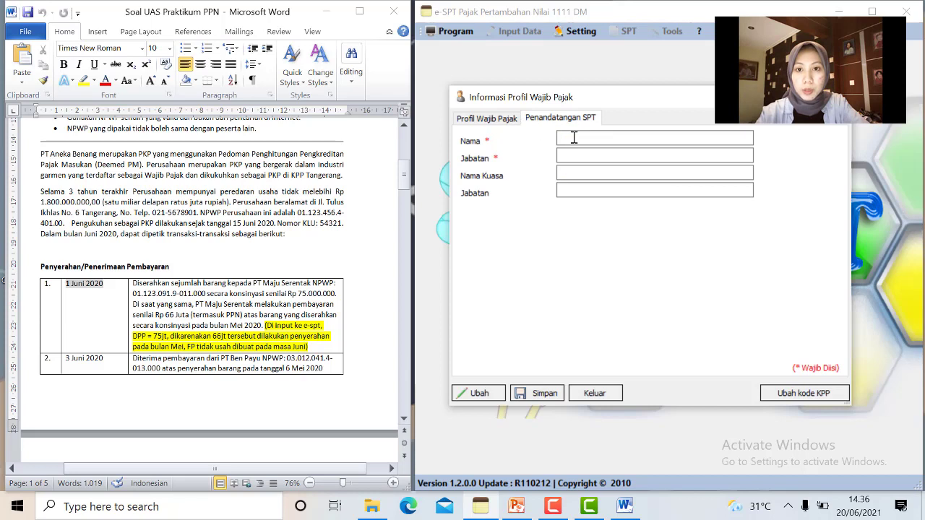
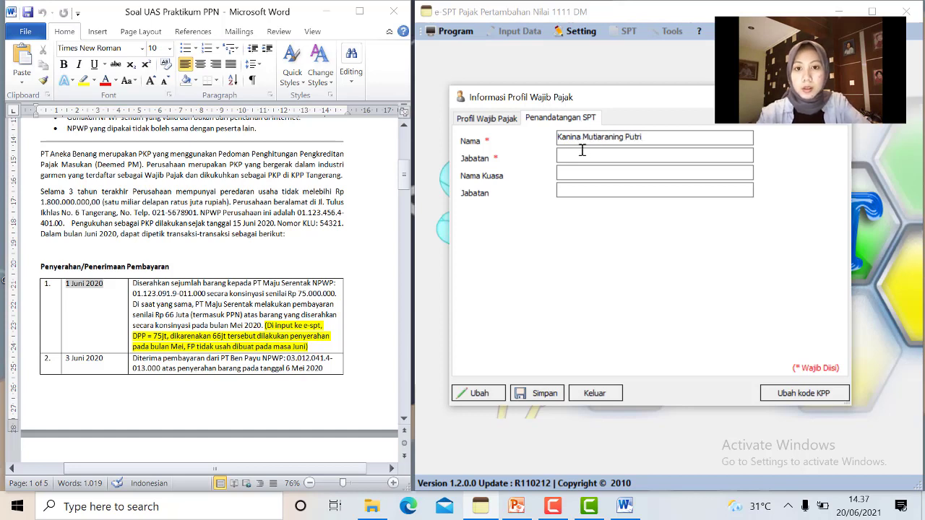
Enter the signatory's name and position 'Direktur Utama', then save the profile
click(579, 152)
text(Dir)
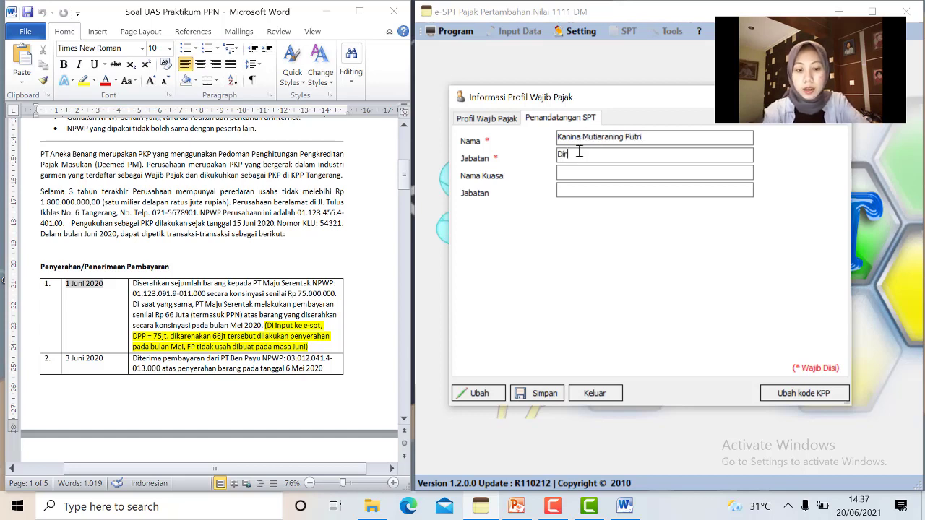
text(ektur Utama)
click(528, 398)
click(506, 305)
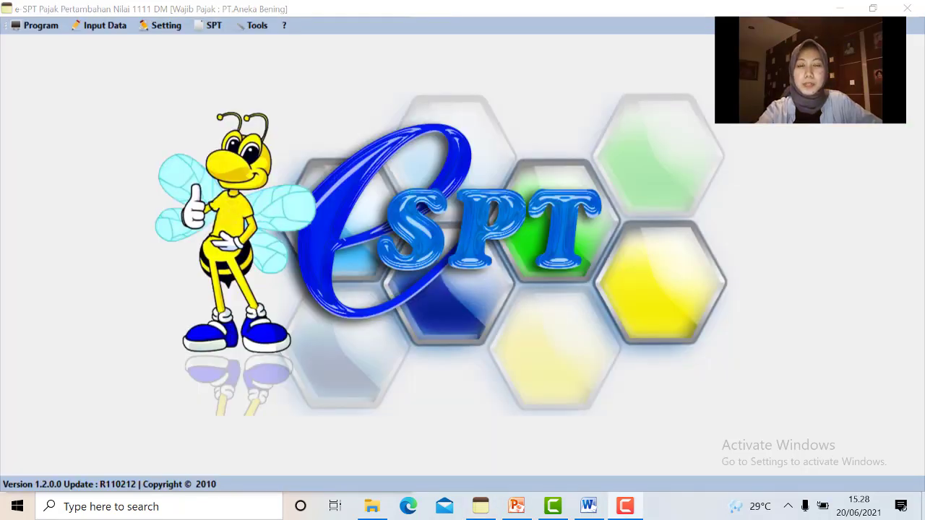
Change the Referensi Nomor Faktur last serial number to 00000021, as given in the case notes
click(252, 26)
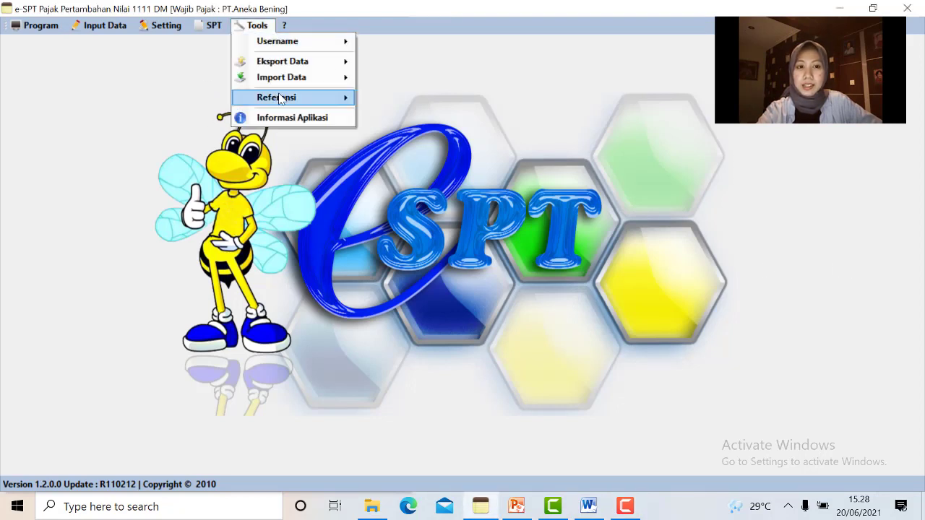
mouse_move(299, 99)
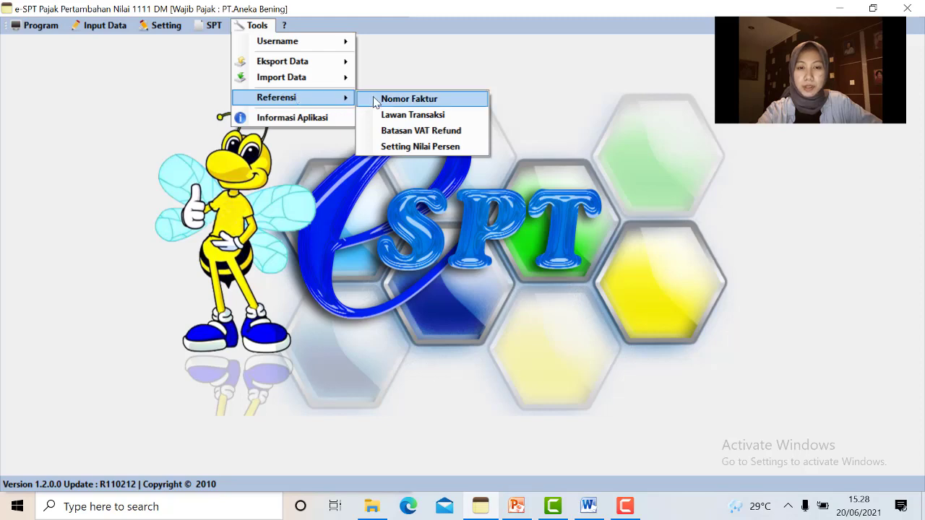
click(405, 99)
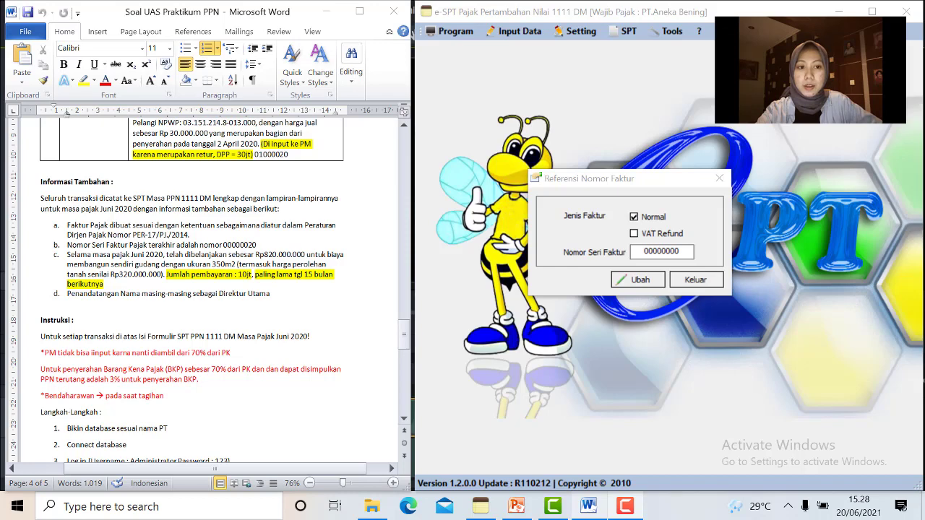
click(67, 250)
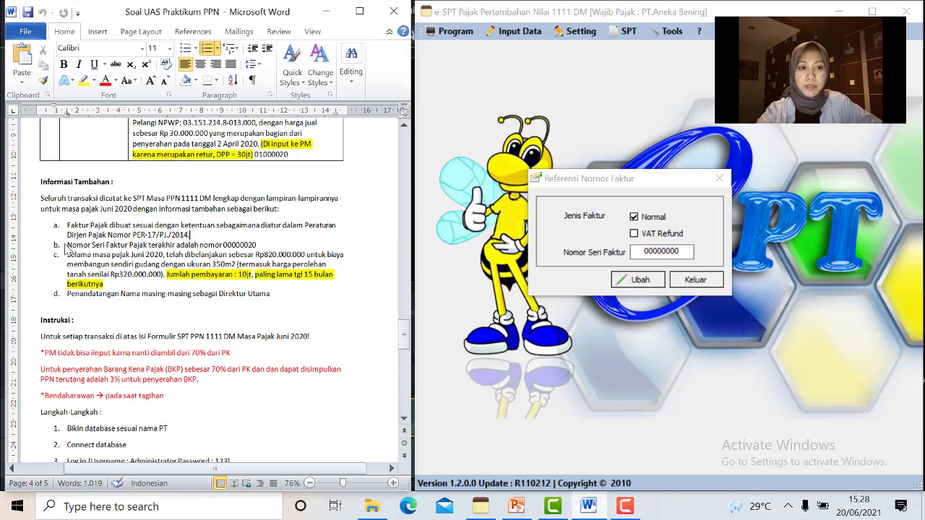
click(258, 245)
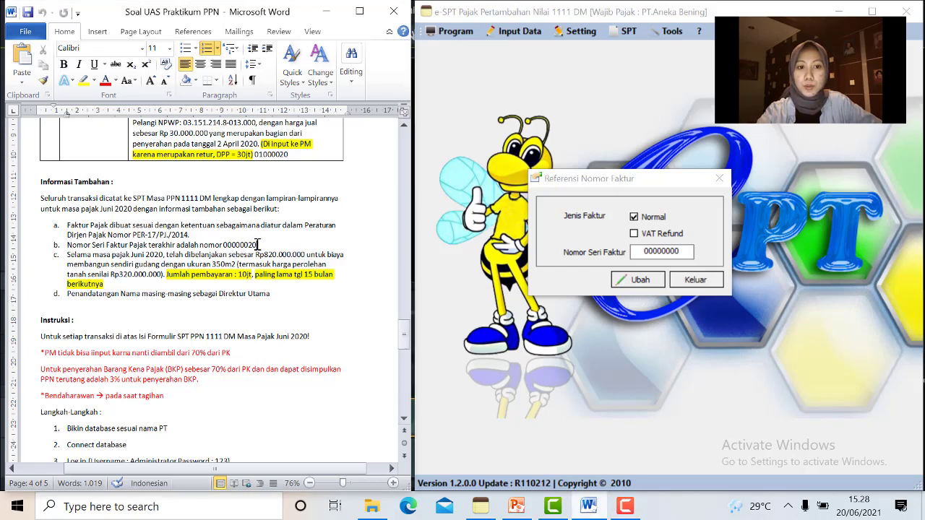
click(687, 252)
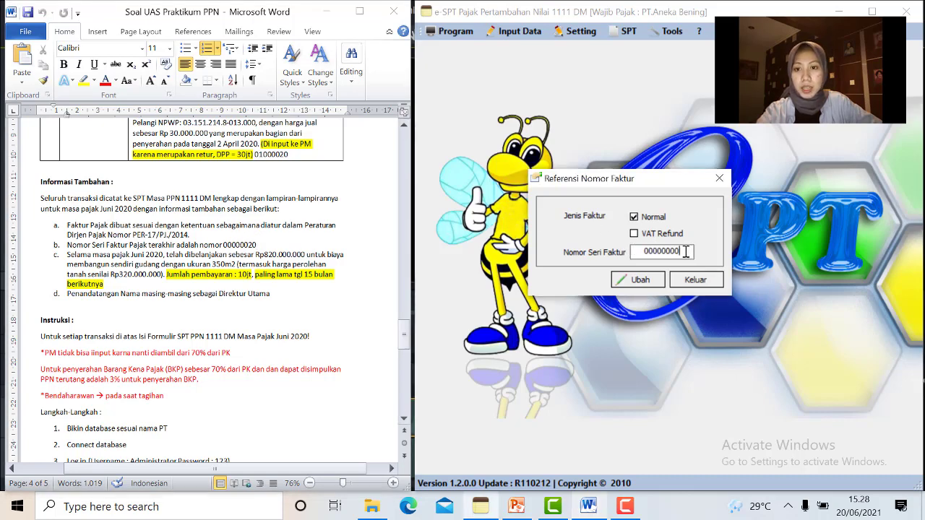
key(BackSpace)
key(BackSpace)
text(21)
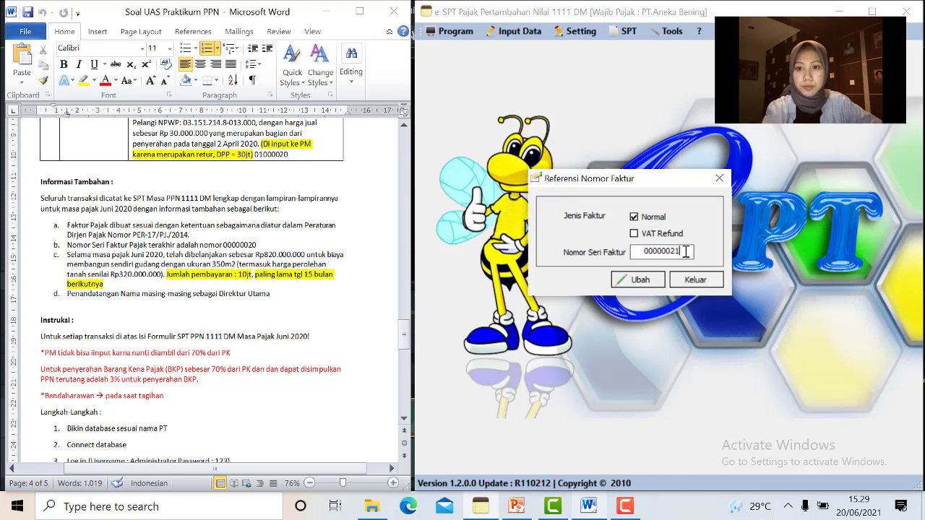
click(633, 283)
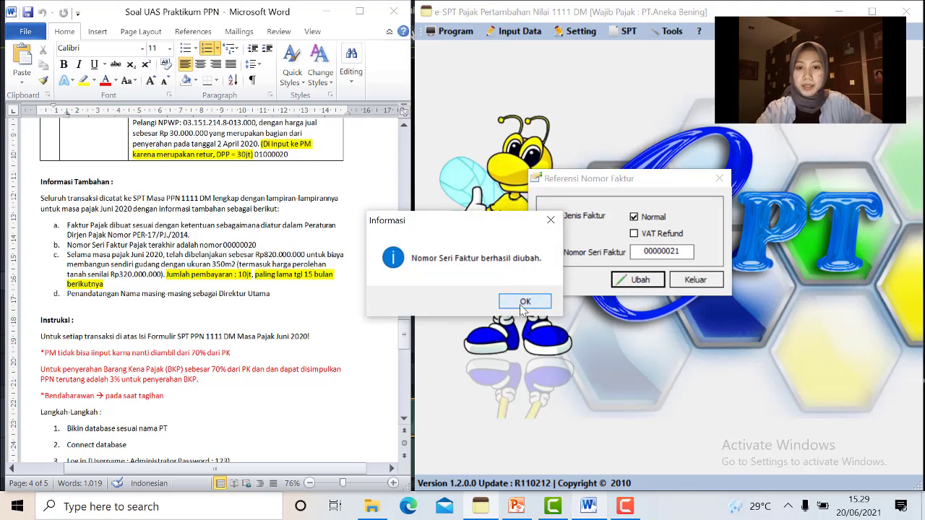
click(522, 304)
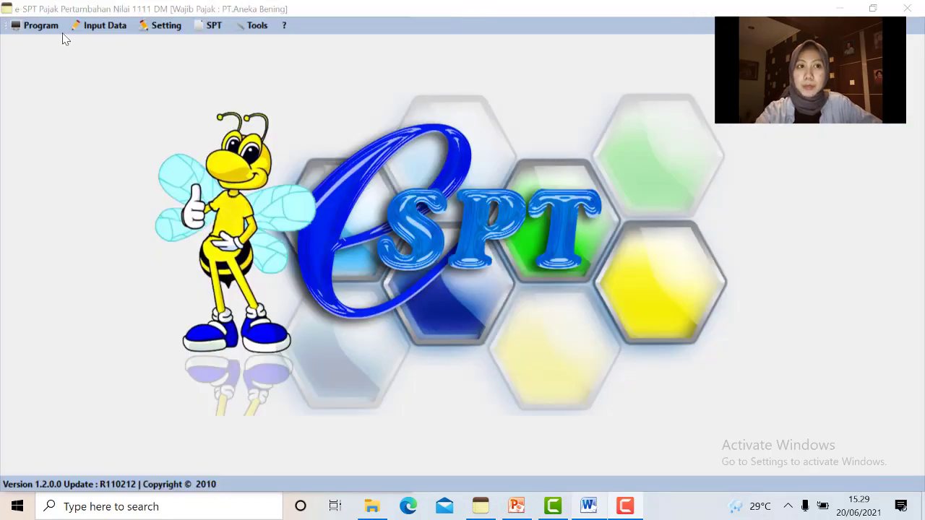
Show the Pajak Keluaran list for Jun to Jun 2020 and start a new entry
click(88, 27)
click(92, 29)
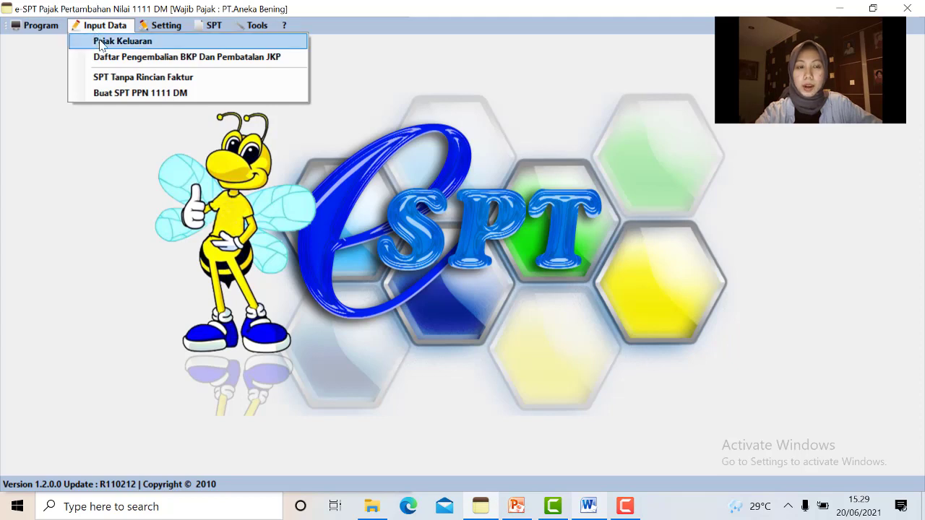
click(101, 43)
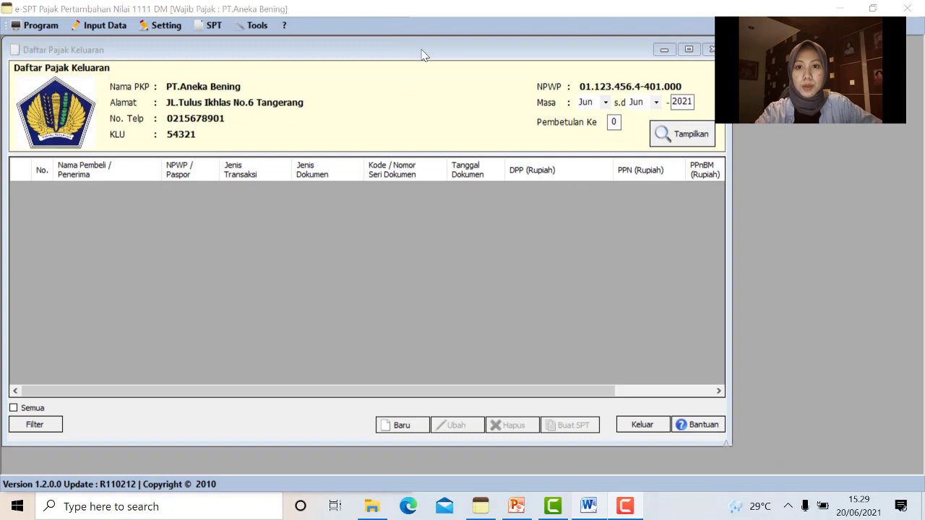
click(604, 103)
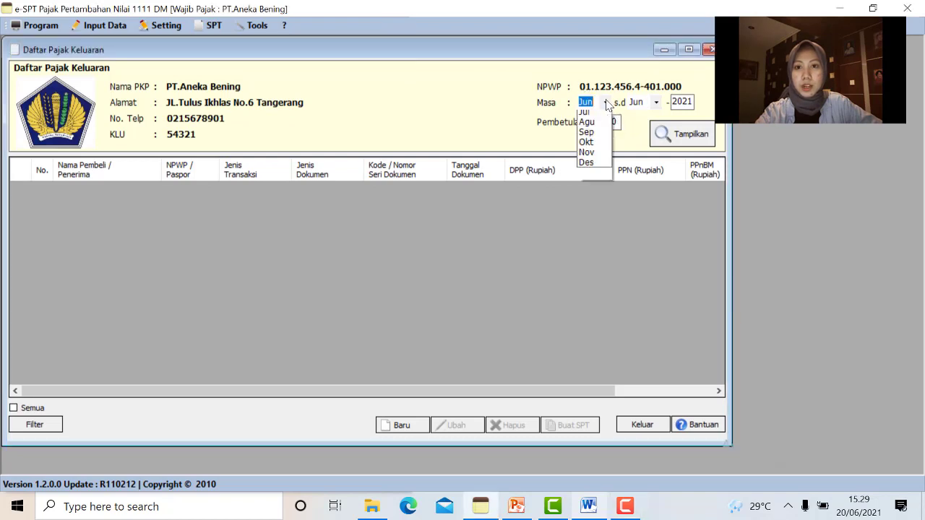
click(587, 165)
click(691, 100)
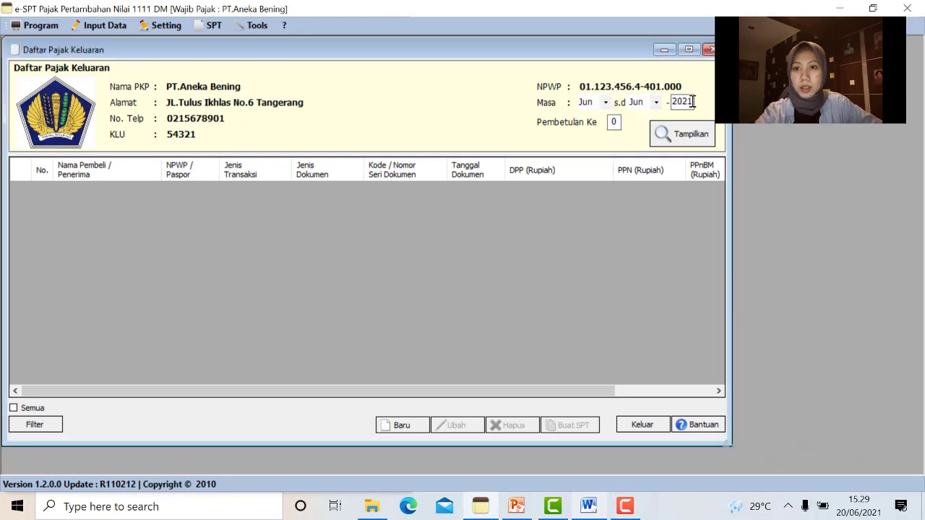
key(BackSpace)
key(BackSpace)
key(BackSpace)
key(BackSpace)
text(2020)
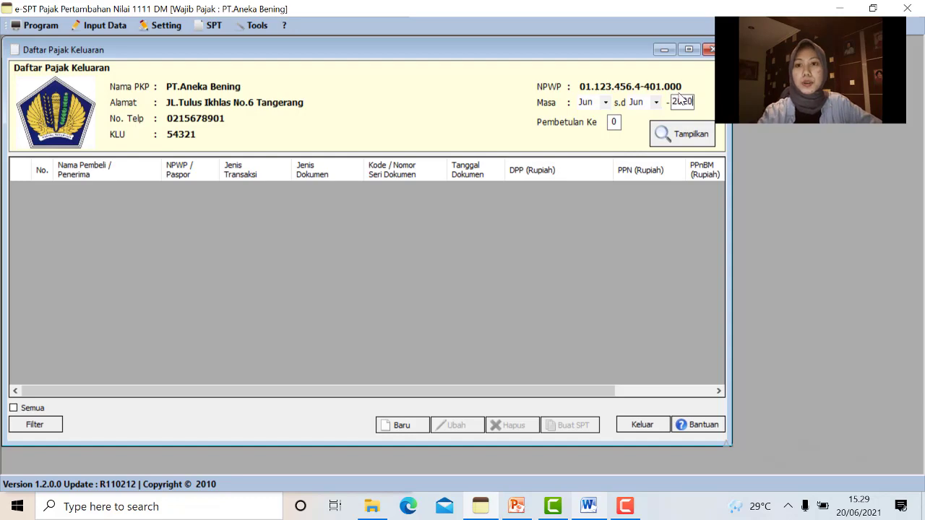
click(691, 134)
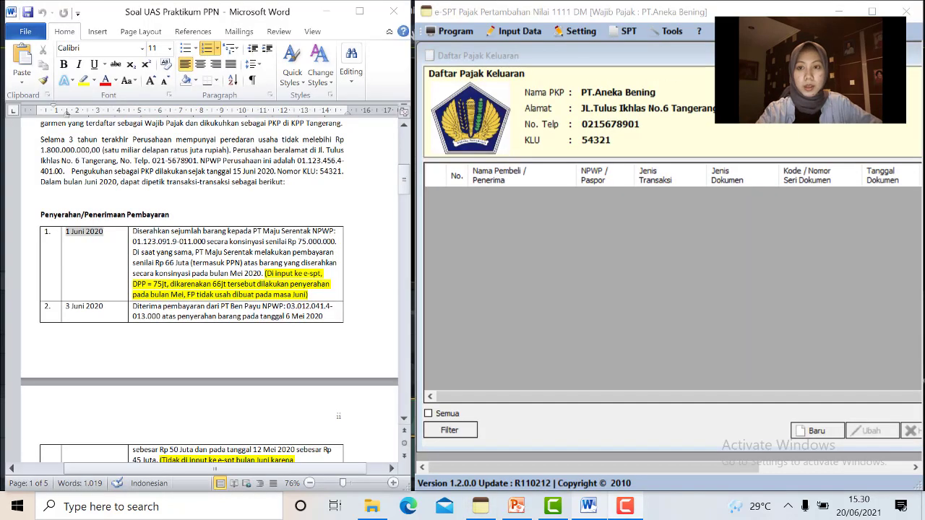
click(822, 432)
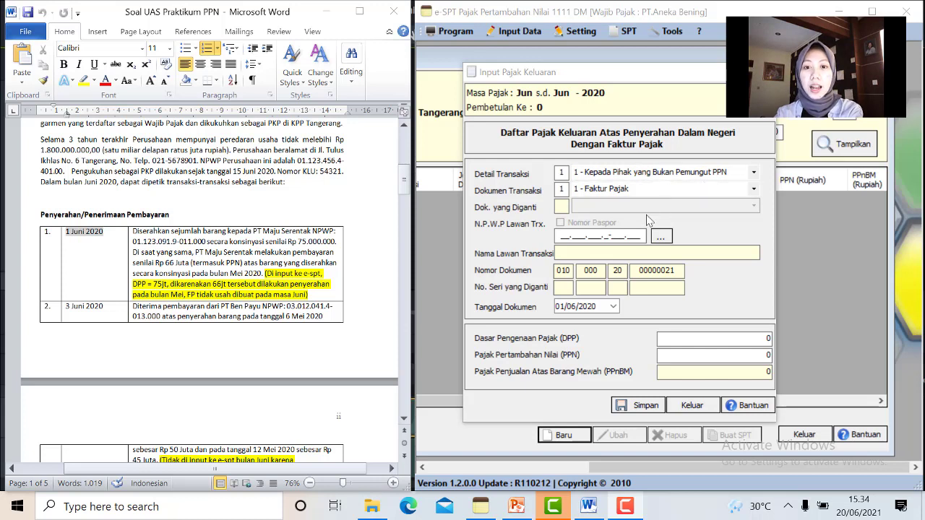
Enter the buyer's NPWP and register the counterparty as 'PT Maju Serentak'
click(564, 233)
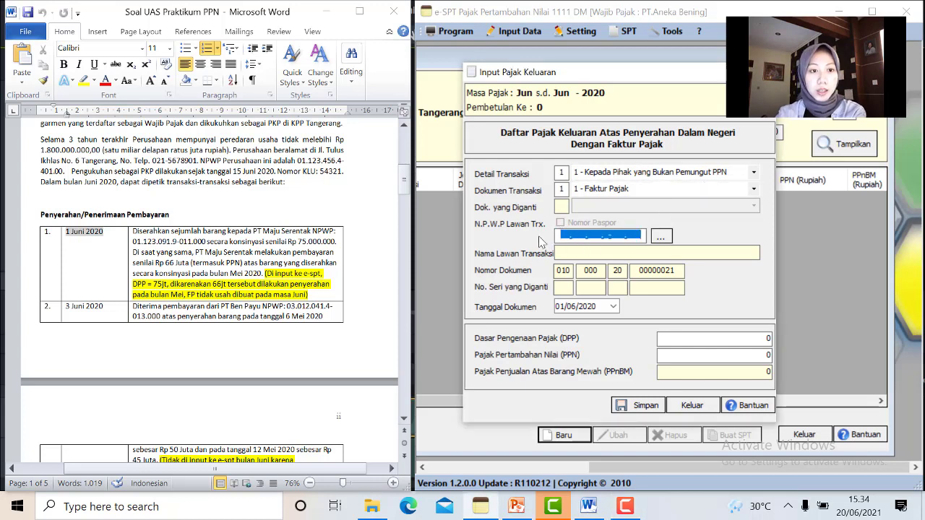
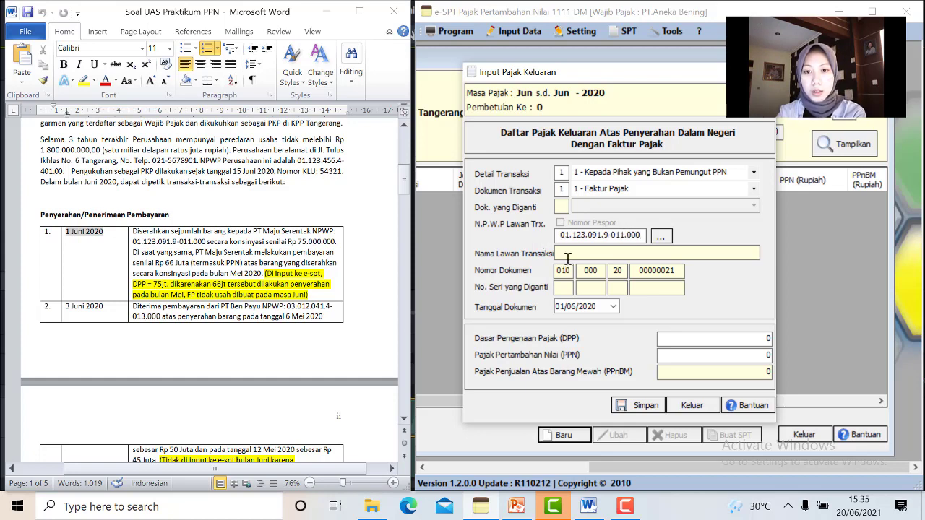
click(567, 257)
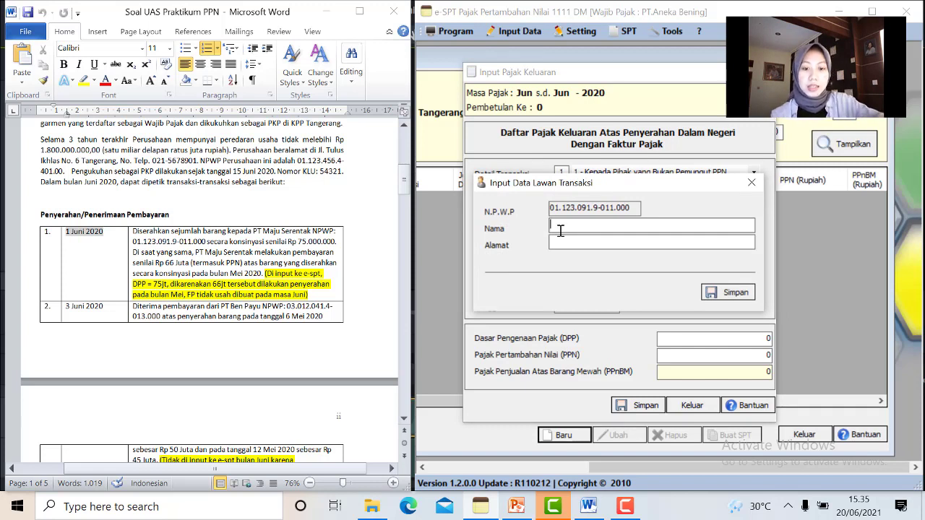
text(PT)
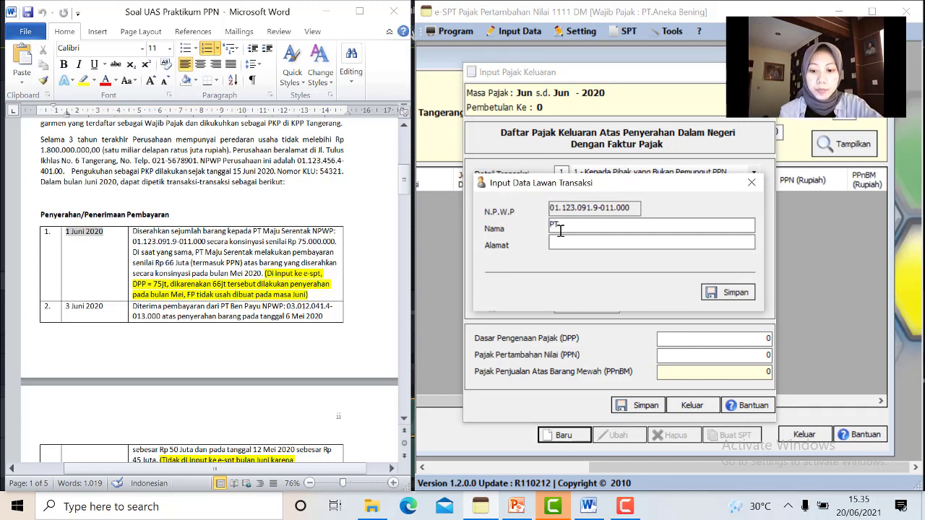
text( Maju S)
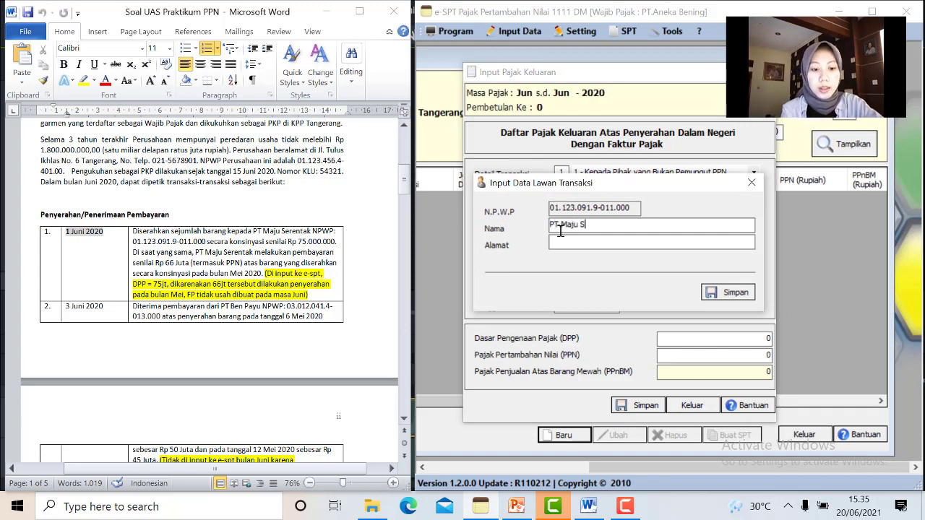
text(erentak)
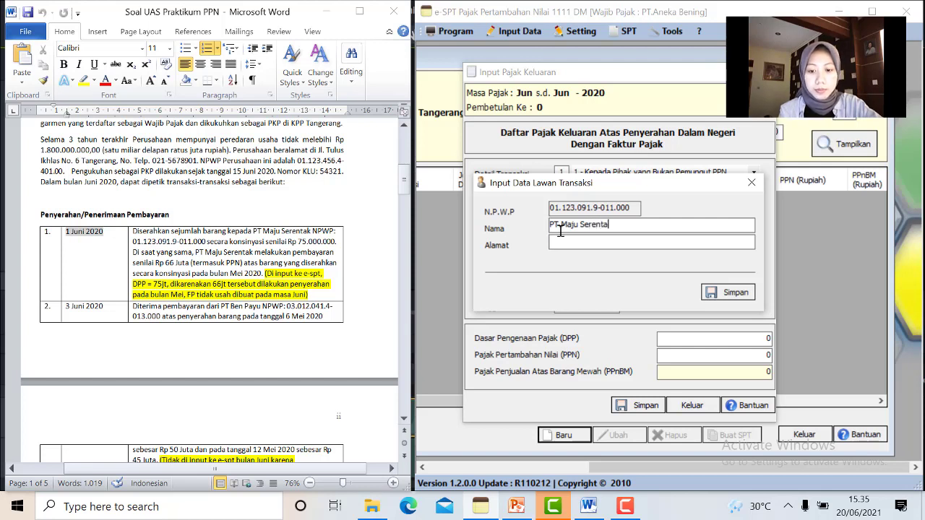
click(752, 292)
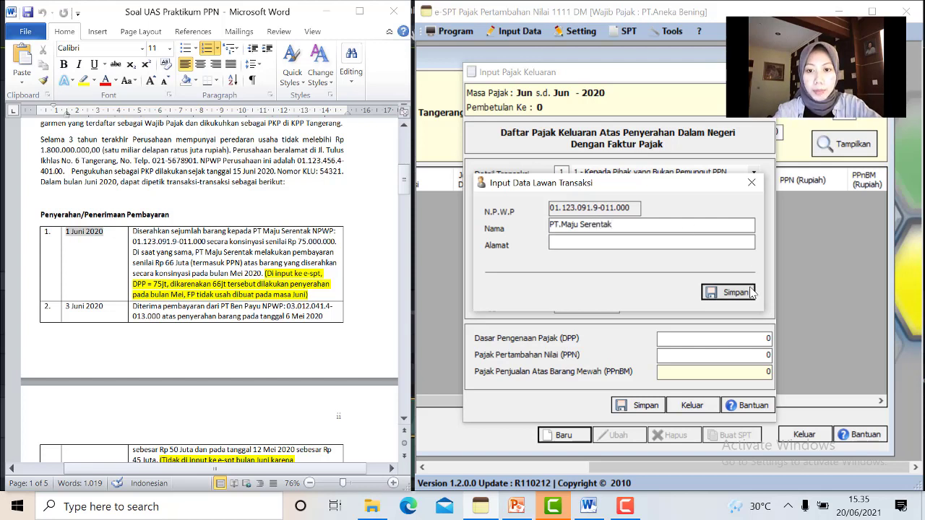
click(504, 302)
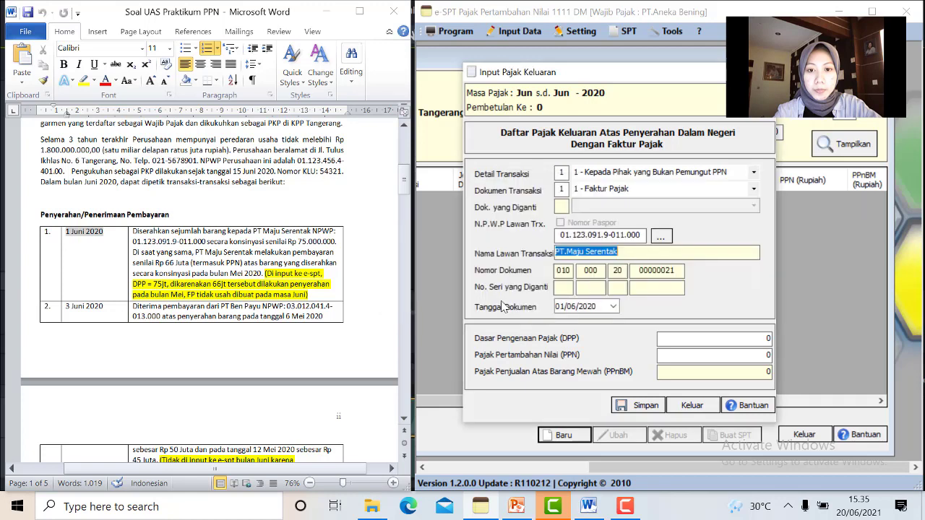
Set document date 01/06/2020 and DPP 75,000,000 (PPN 7,500,000), then save the invoice
click(613, 307)
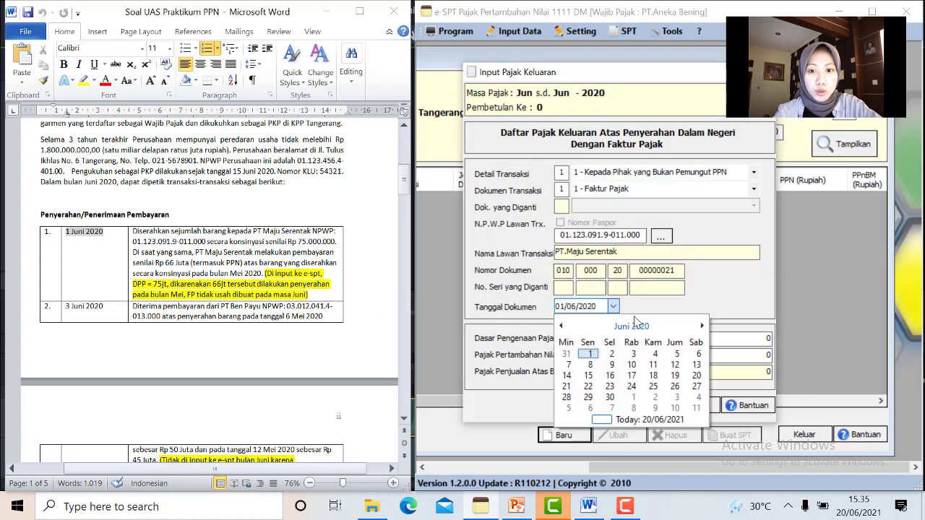
click(589, 355)
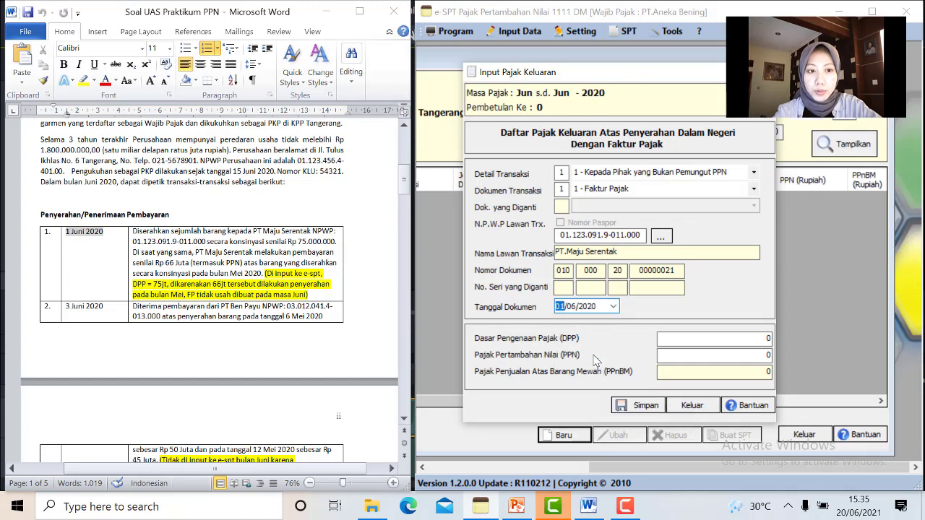
click(727, 338)
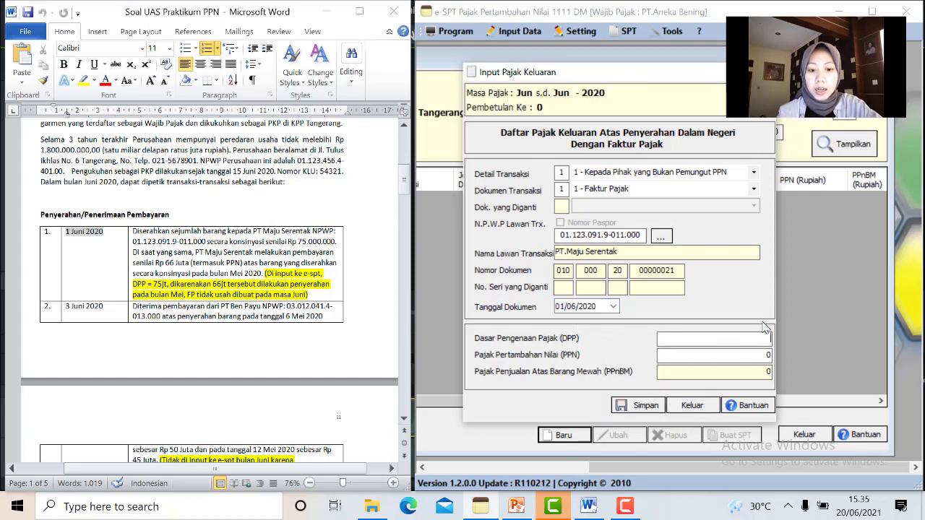
text(75000)
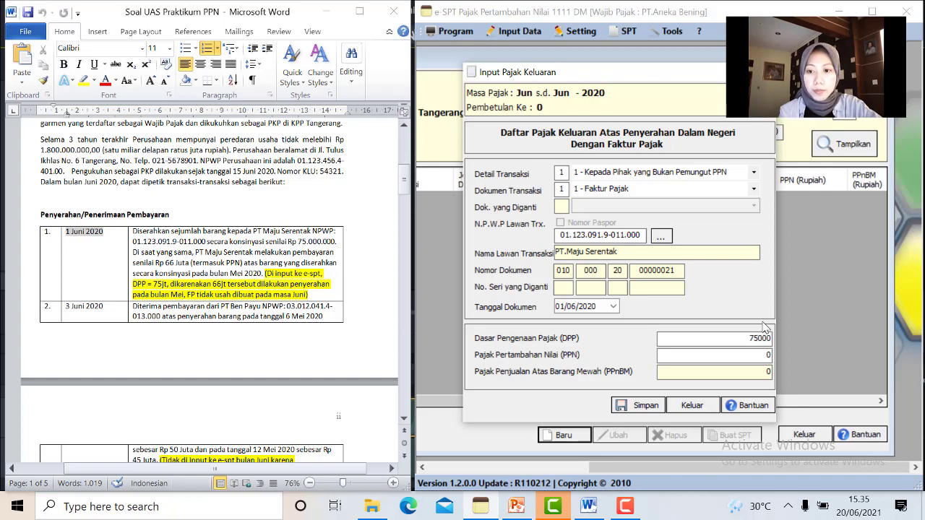
text(000)
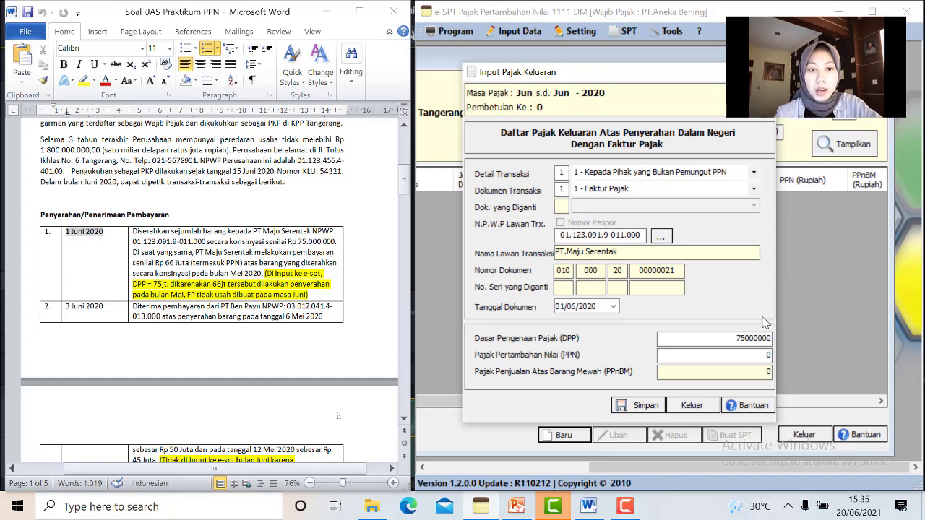
click(713, 370)
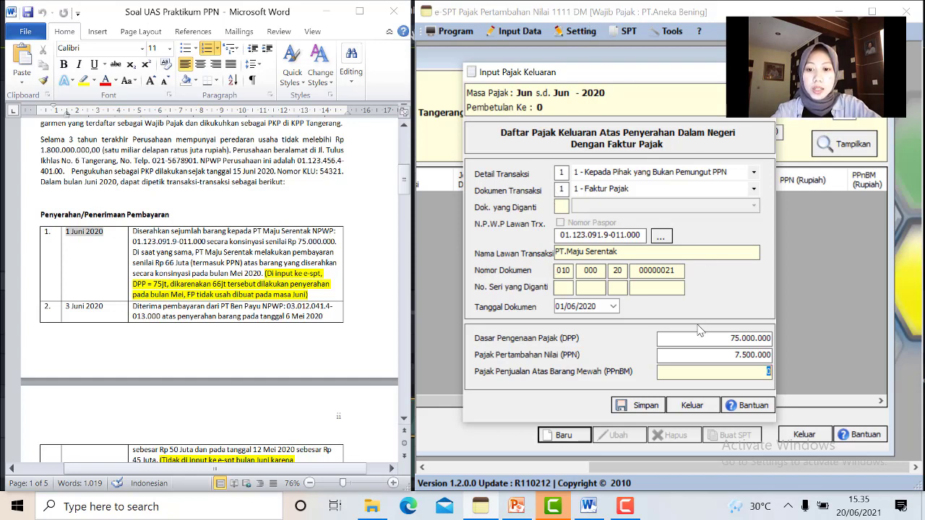
click(622, 409)
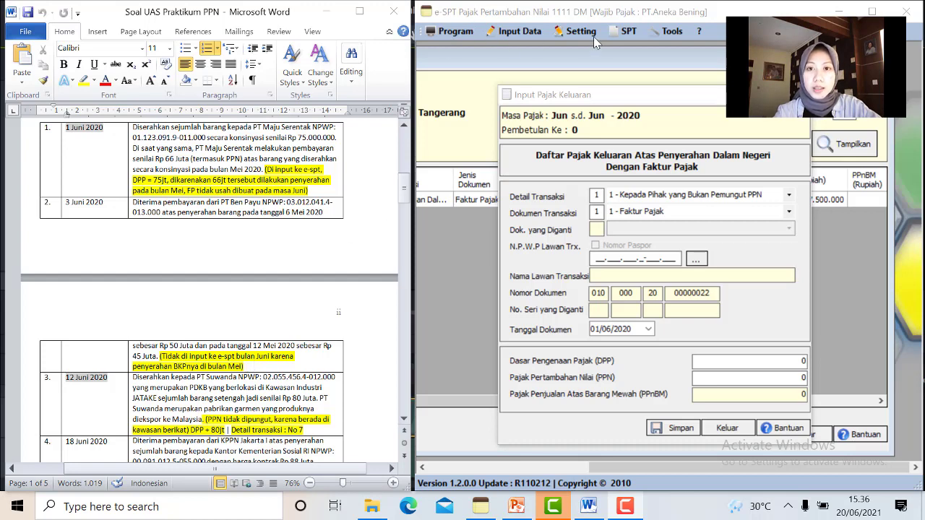
Set the next invoice's transaction detail to 7, VAT not collected
scroll(594, 36, down, 3)
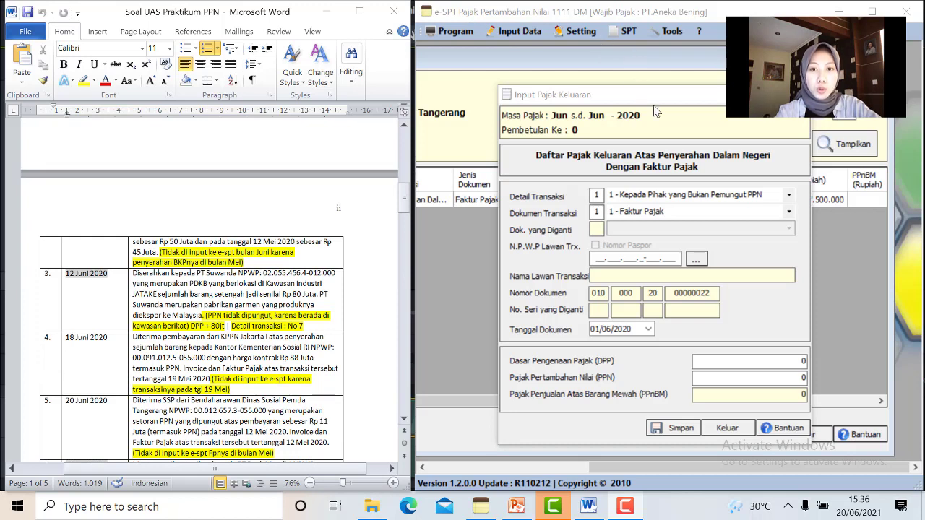
click(790, 197)
click(789, 196)
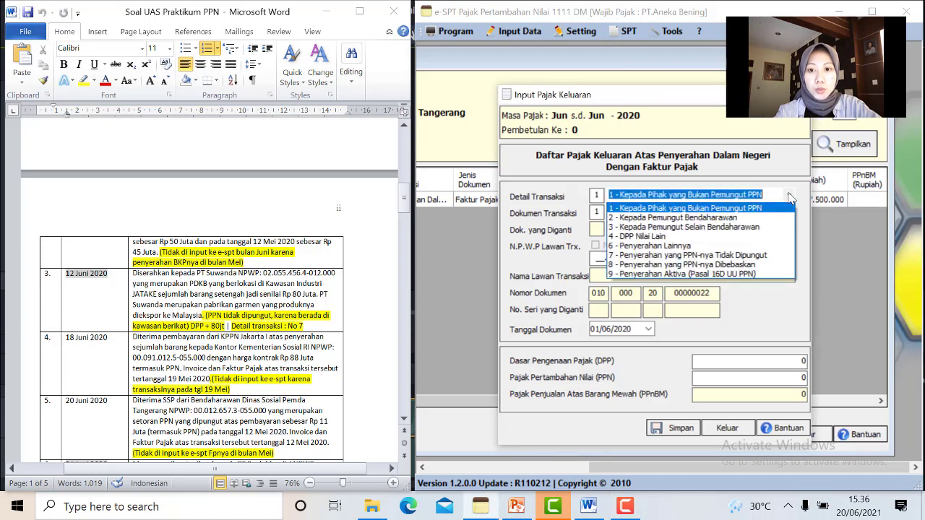
click(746, 258)
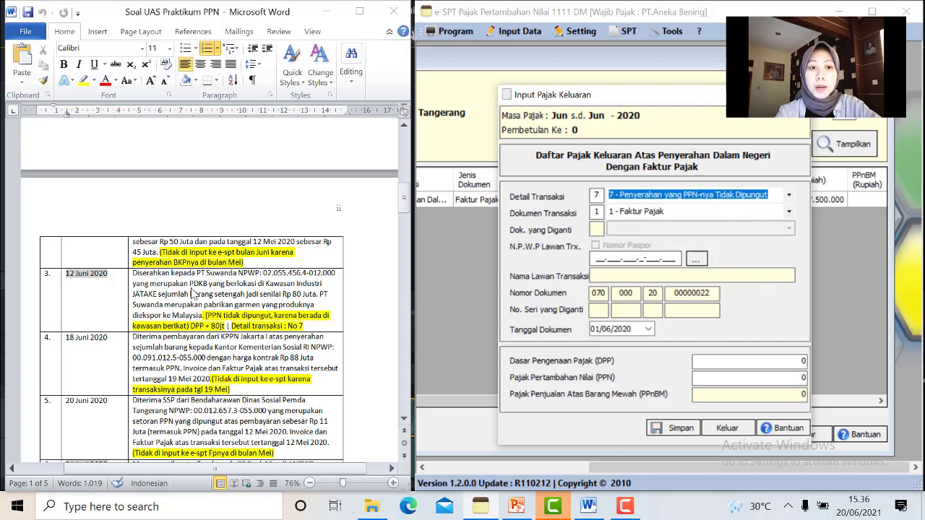
click(192, 293)
drag(190, 287, 209, 287)
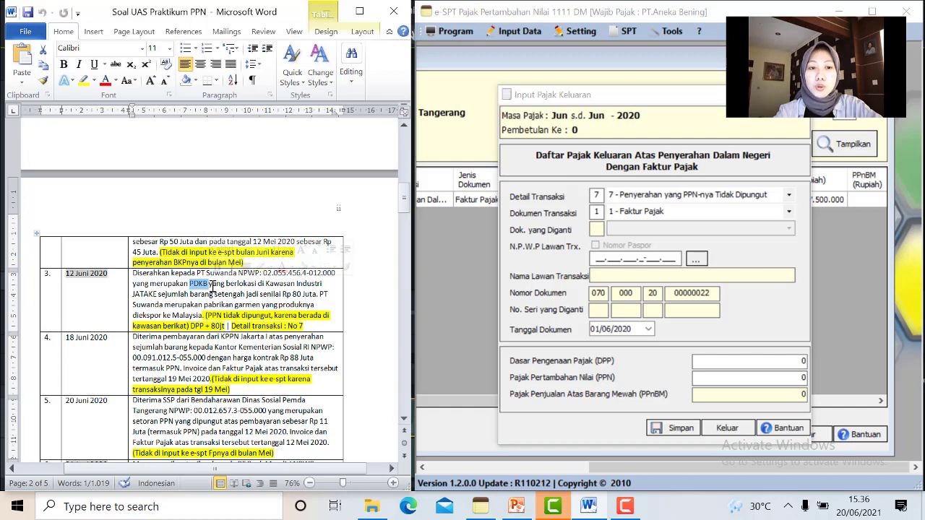
Enter the buyer's NPWP and save the counterparty name 'PT.Suwan'
click(598, 260)
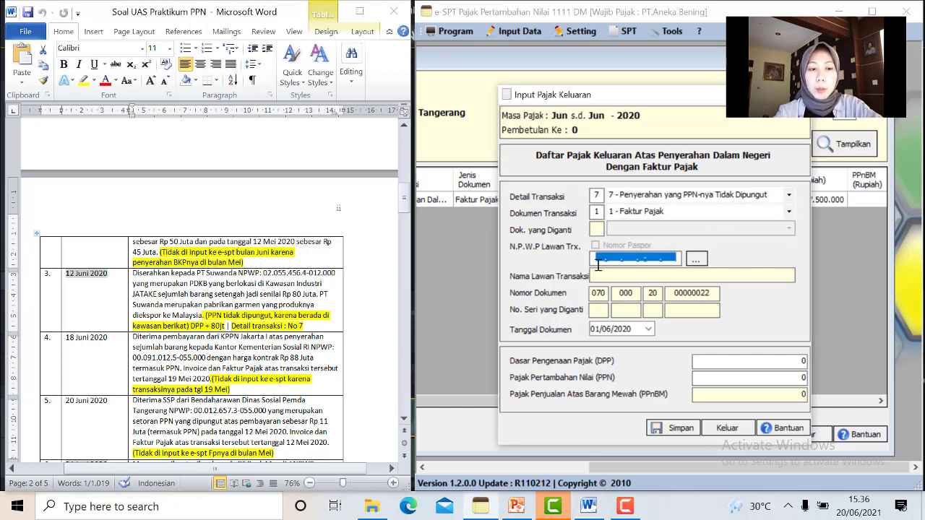
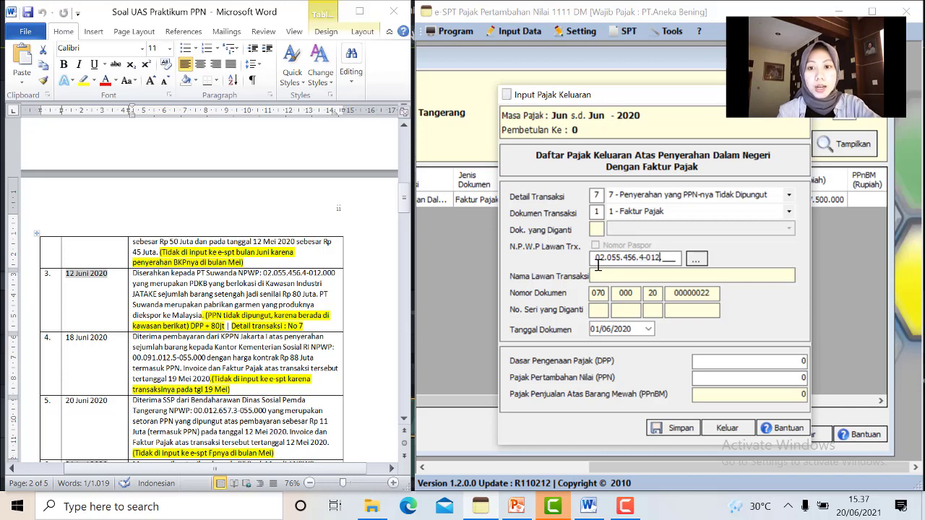
key(Return)
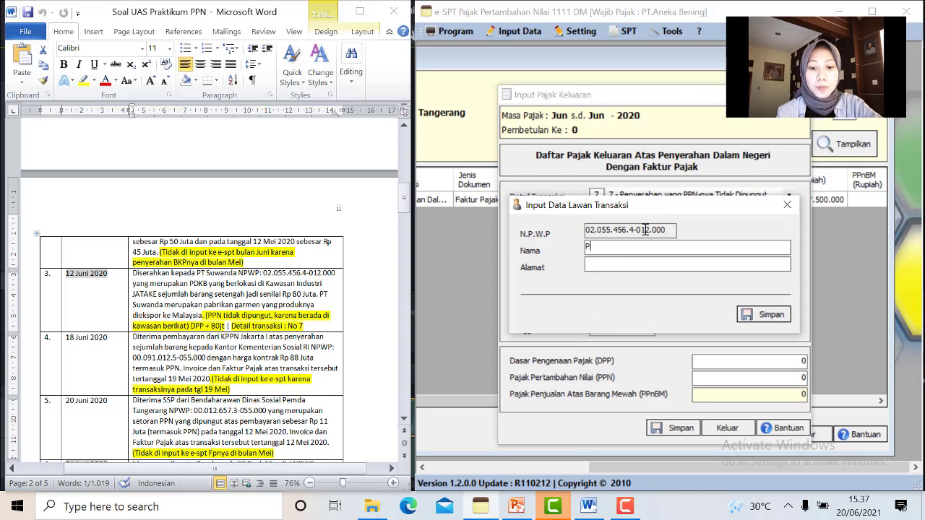
text(PT.Suwan)
click(765, 318)
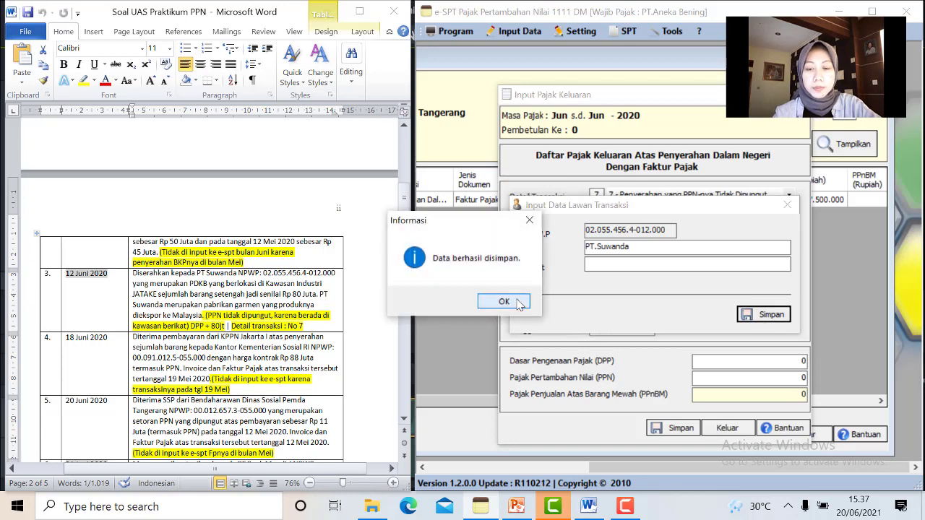
click(513, 303)
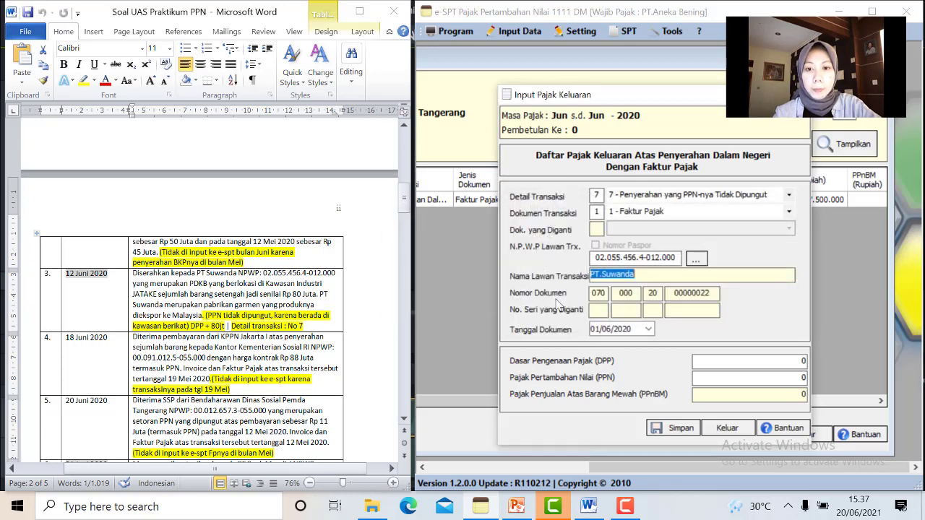
Set document date 12/06/2020 and DPP 80,000,000 (PPN 8,000,000), then save
click(649, 329)
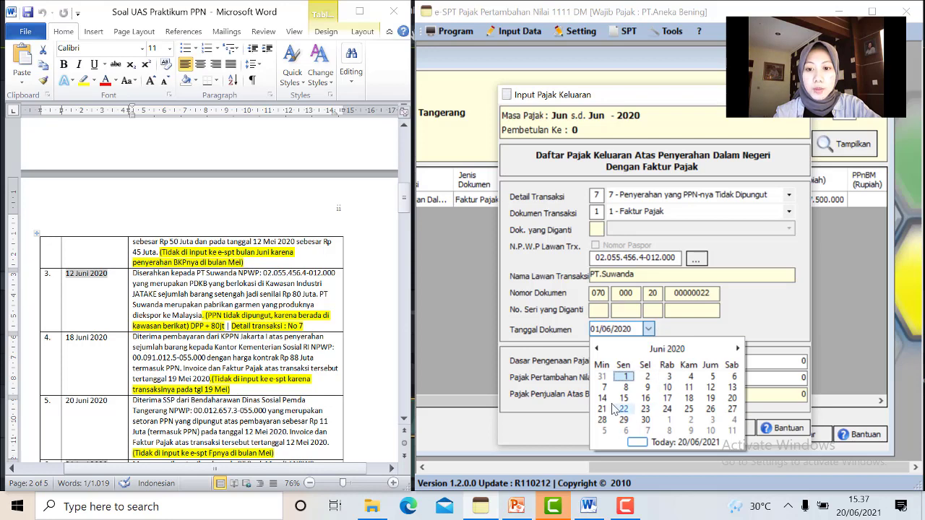
click(709, 388)
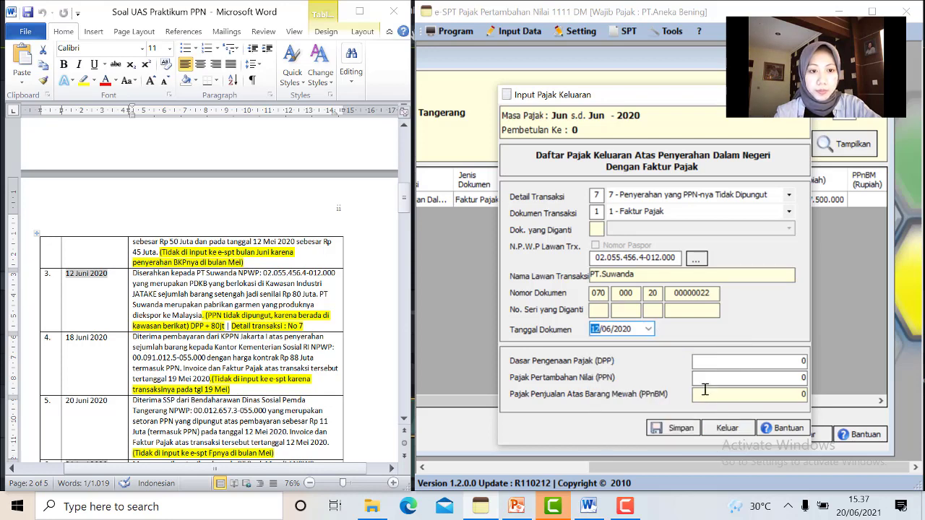
click(803, 361)
drag(816, 362, 825, 360)
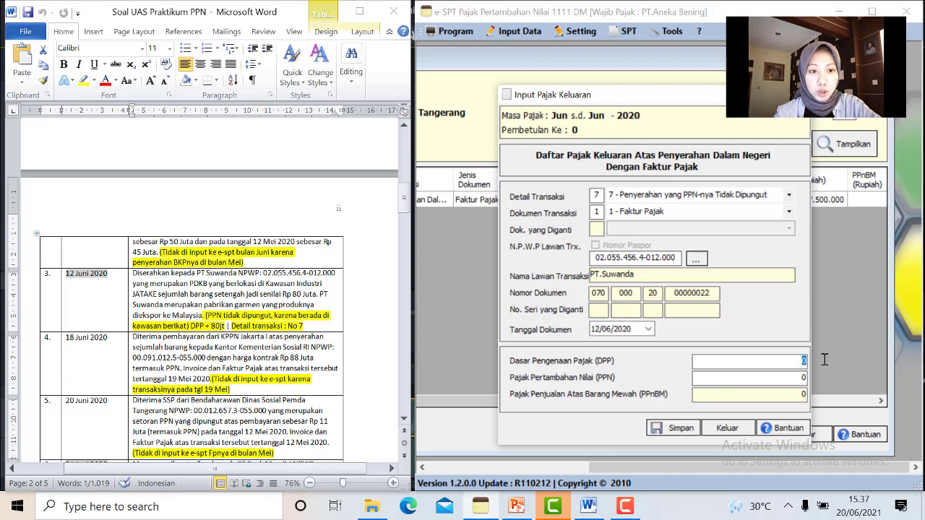
key(BackSpace)
text(80000)
text(000)
click(775, 389)
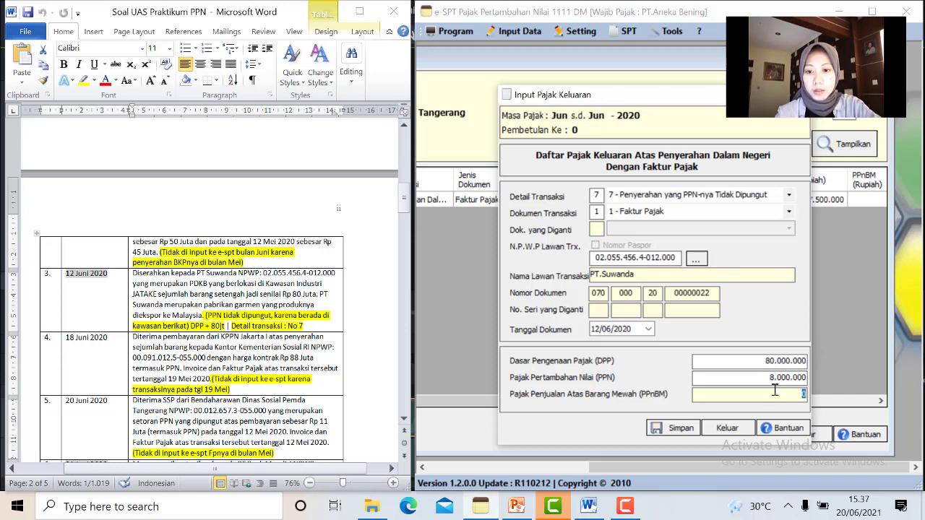
click(663, 429)
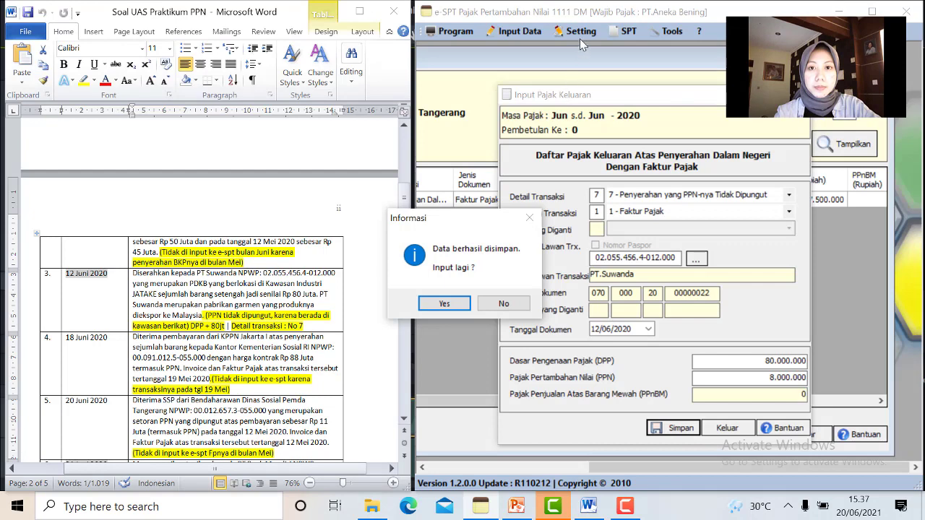
key(Return)
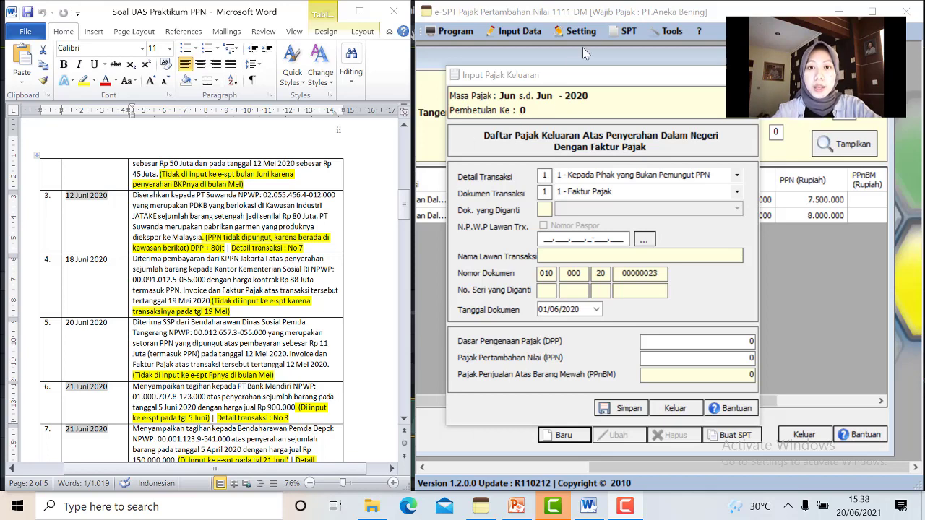
Set Detail Transaksi 3 and register PT.Bank Mandiri with its NPWP as the counterparty
scroll(594, 41, down, 6)
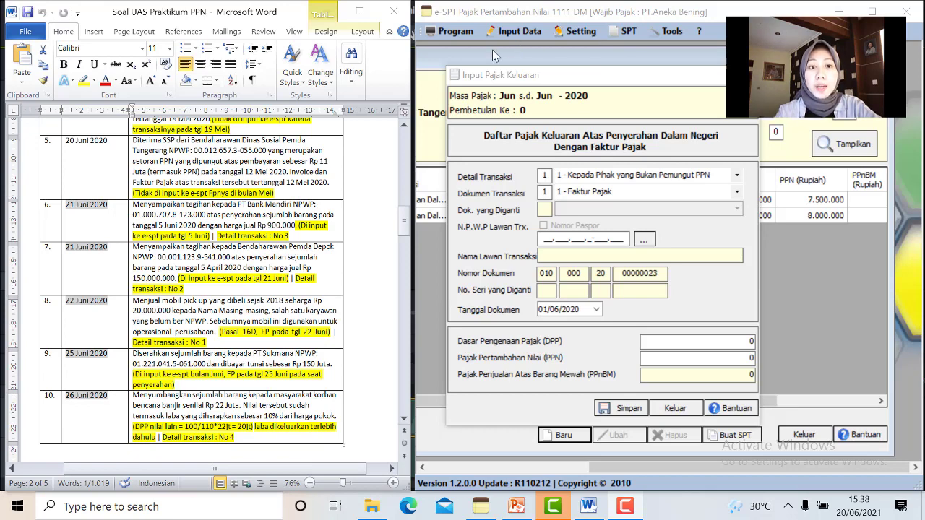
click(741, 177)
click(740, 177)
click(740, 177)
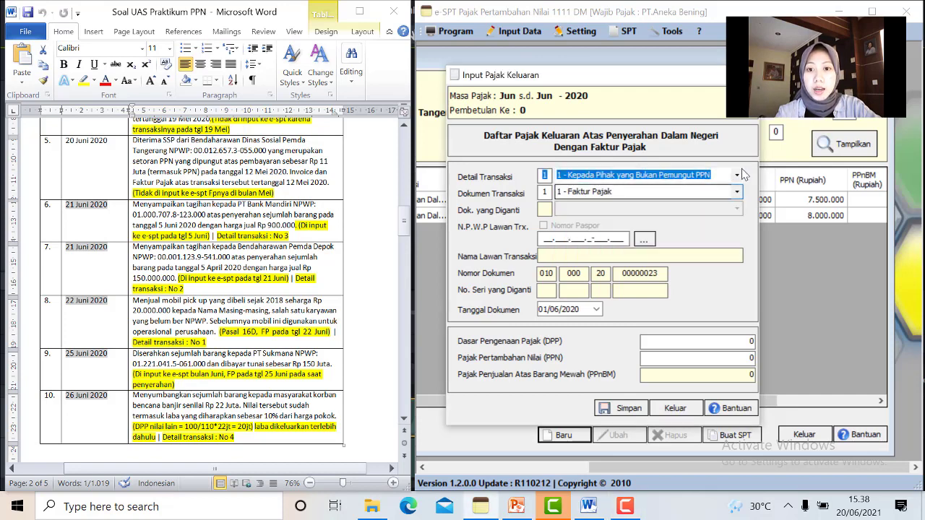
click(741, 175)
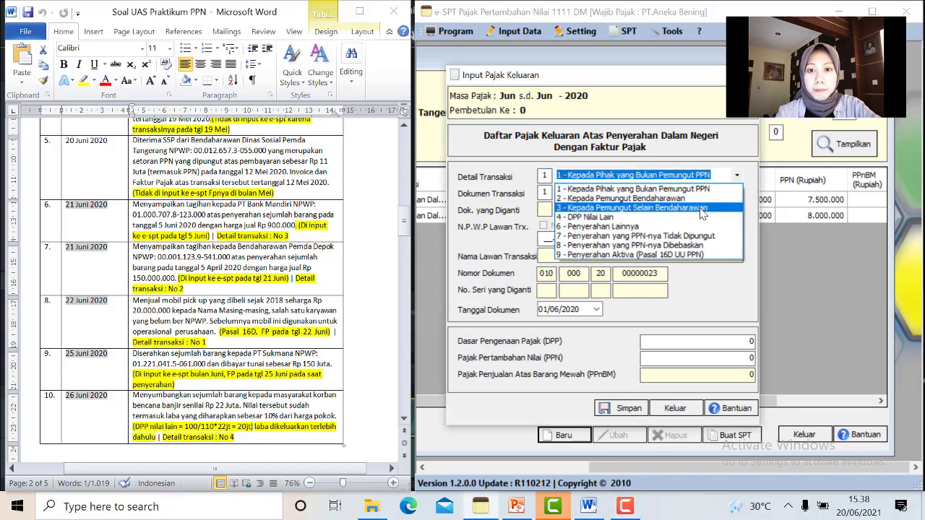
click(700, 209)
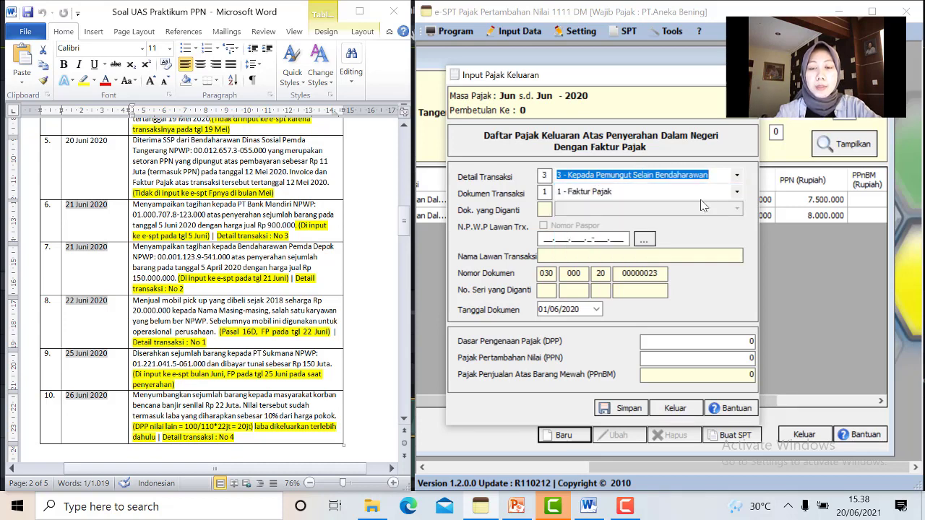
click(545, 240)
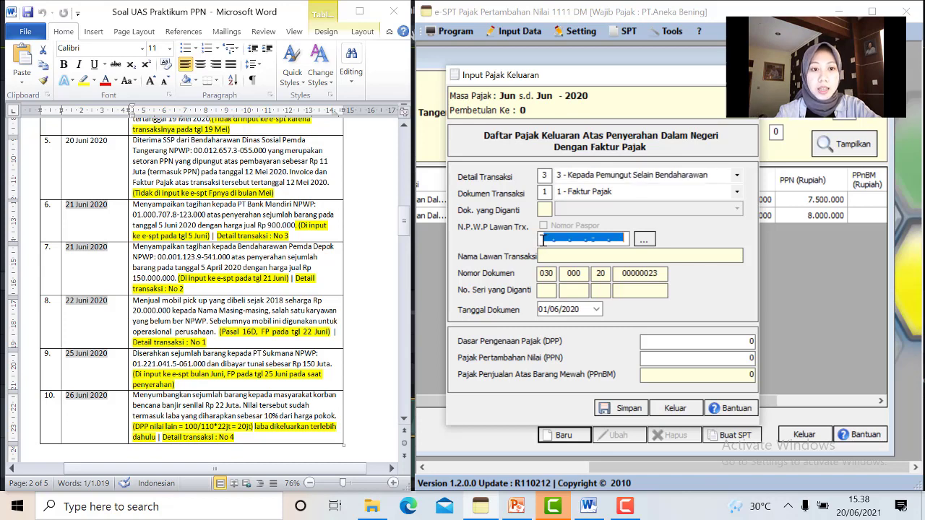
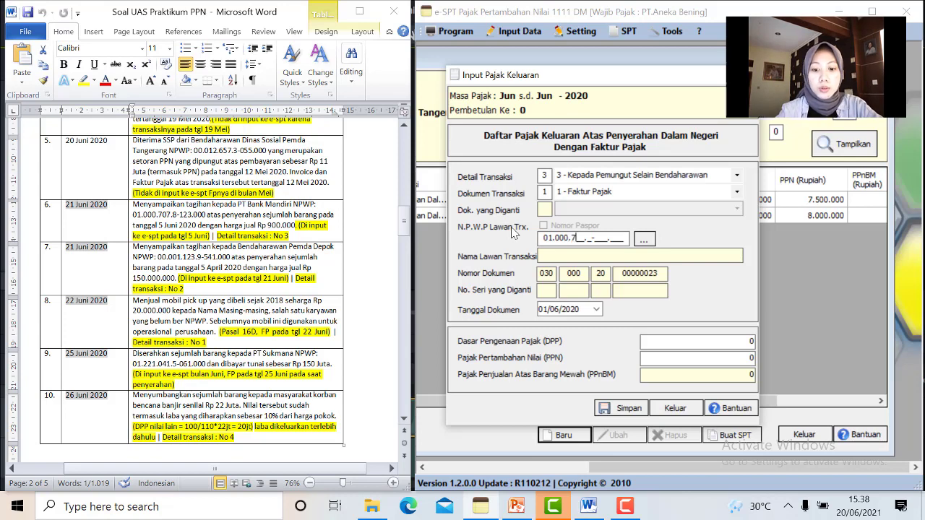
key(Return)
text(P)
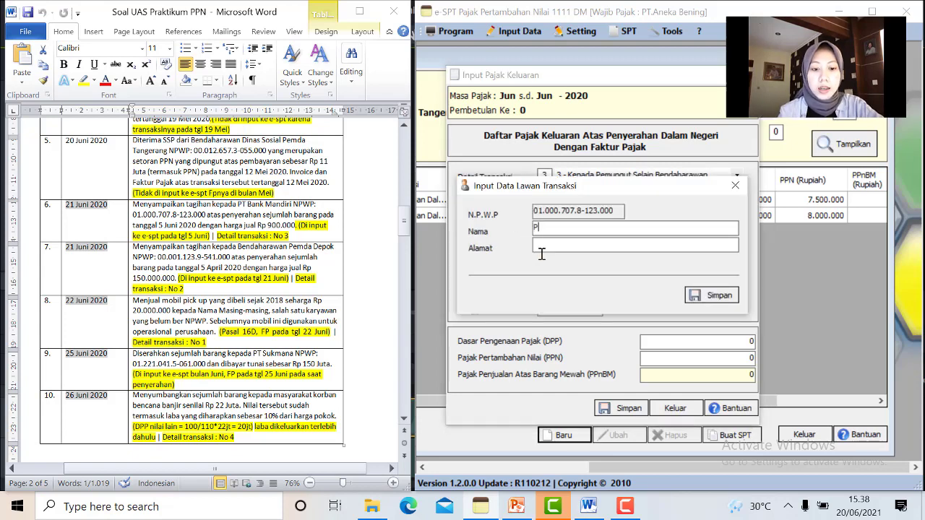
text(T.Bank Mandiri)
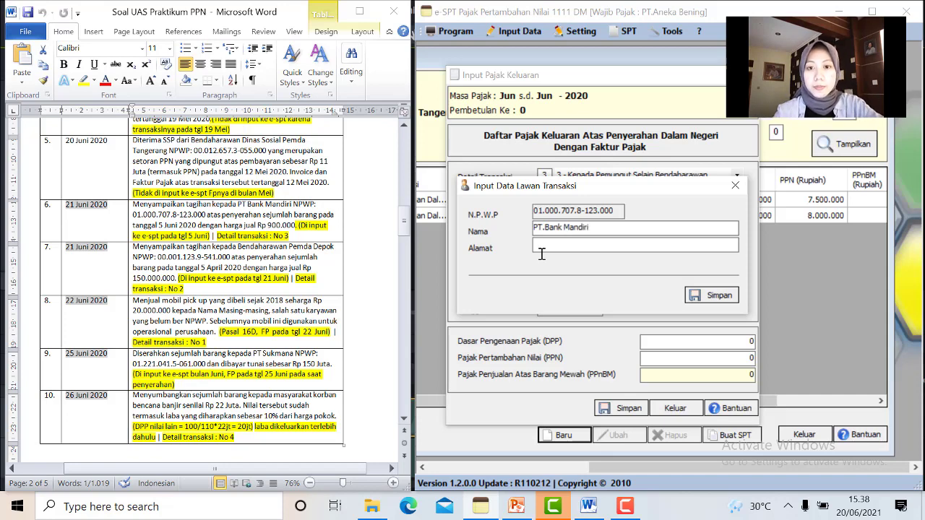
click(718, 296)
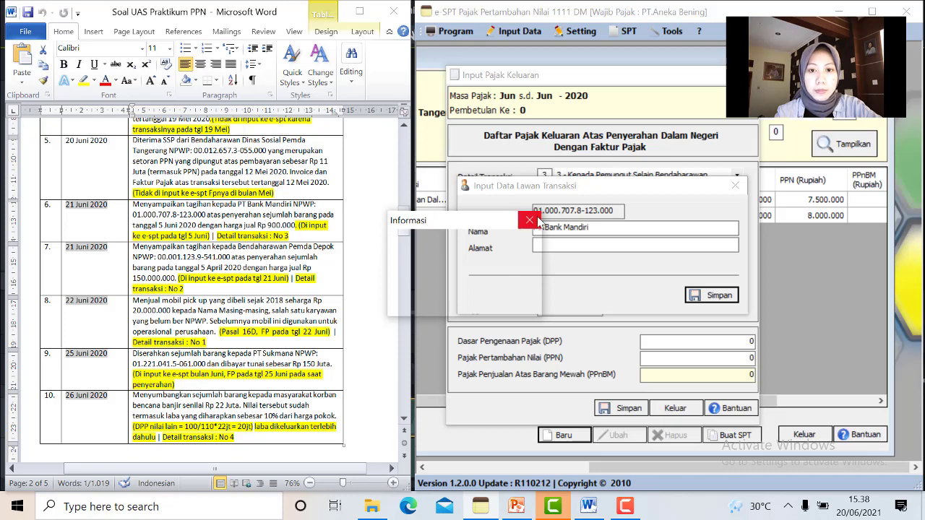
click(495, 304)
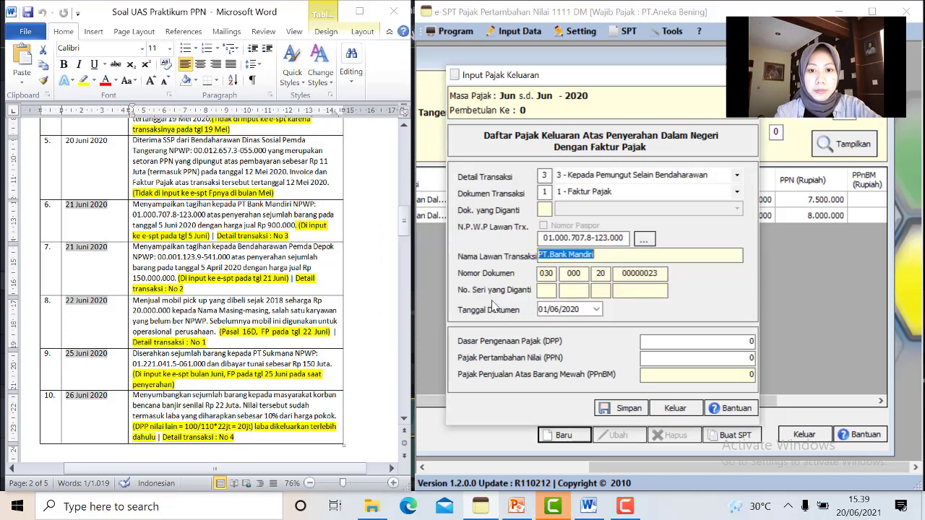
Date the invoice 05/06/2020, enter DPP 900.000 (PPN 90.000), and save it
click(597, 309)
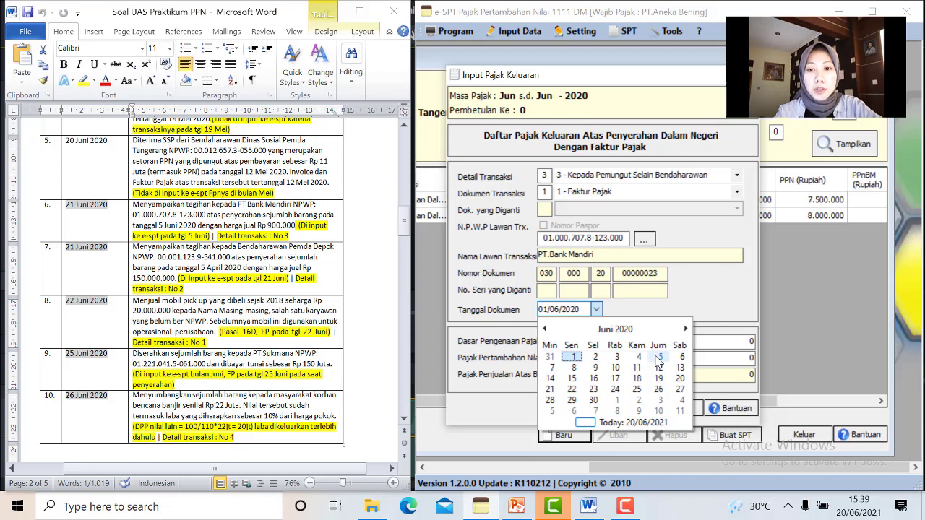
click(659, 358)
click(719, 338)
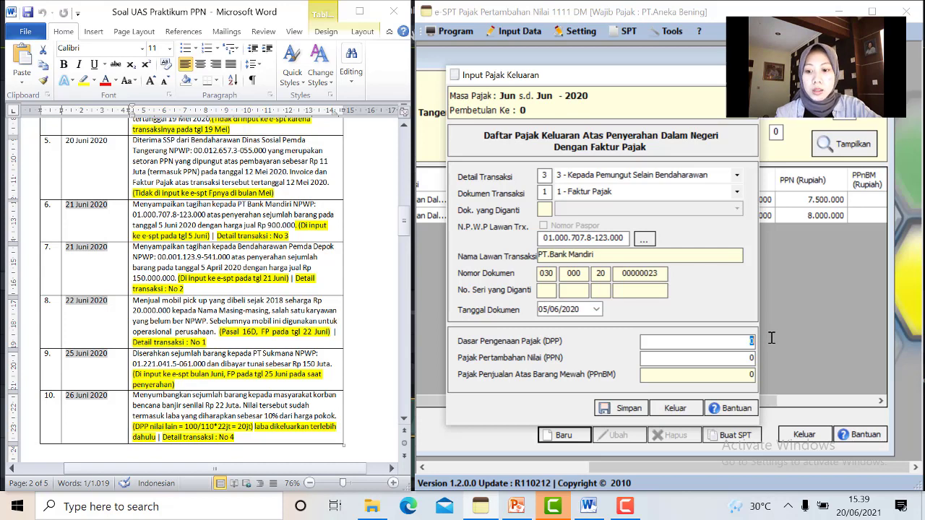
text(900000)
click(740, 373)
click(626, 411)
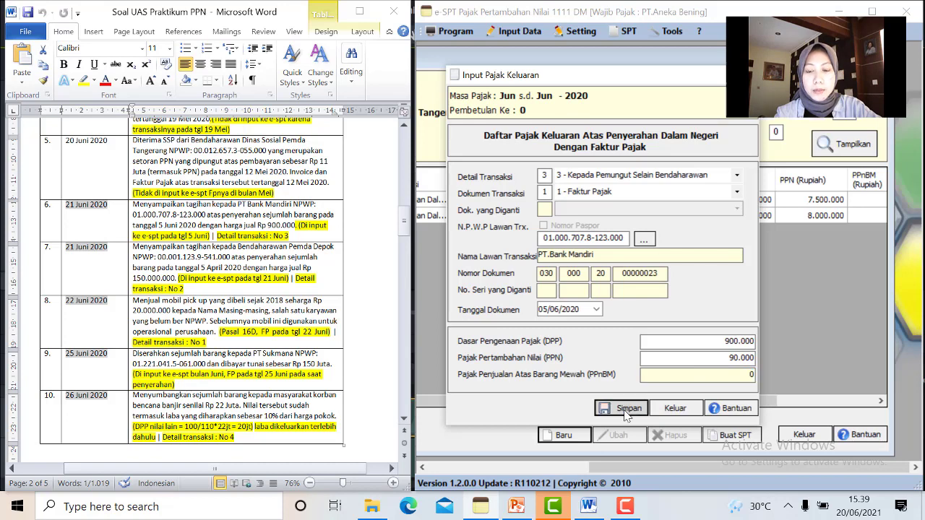
click(444, 303)
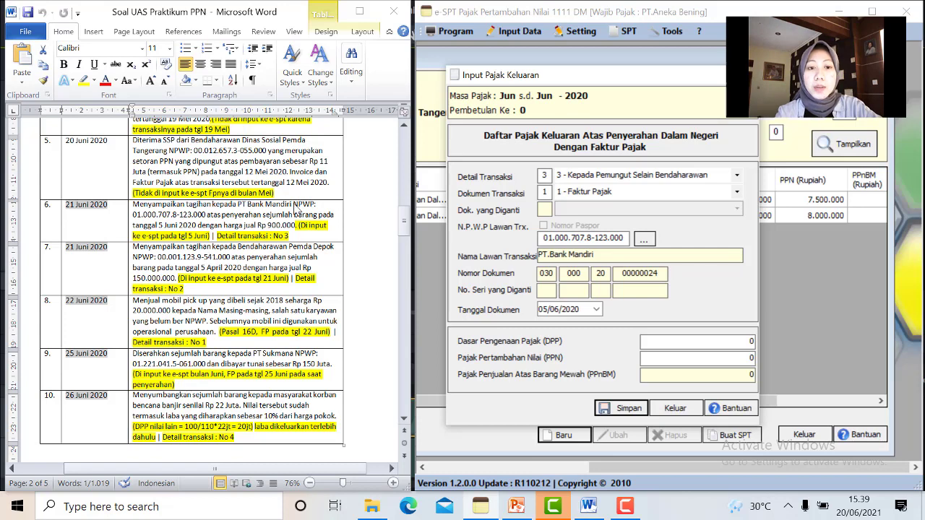
Set Detail Transaksi 2 and register Bendaharawan Pemda Depok with its NPWP as the counterparty
click(738, 177)
click(737, 178)
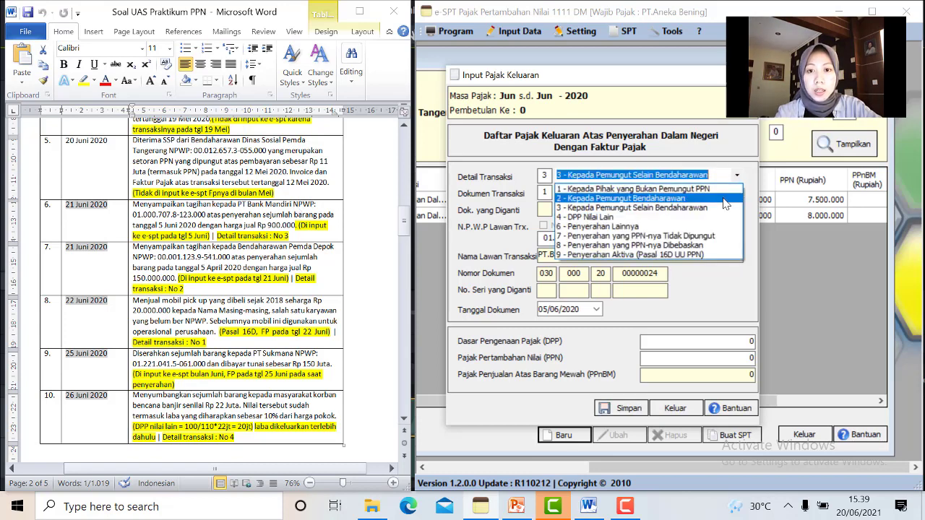
click(724, 200)
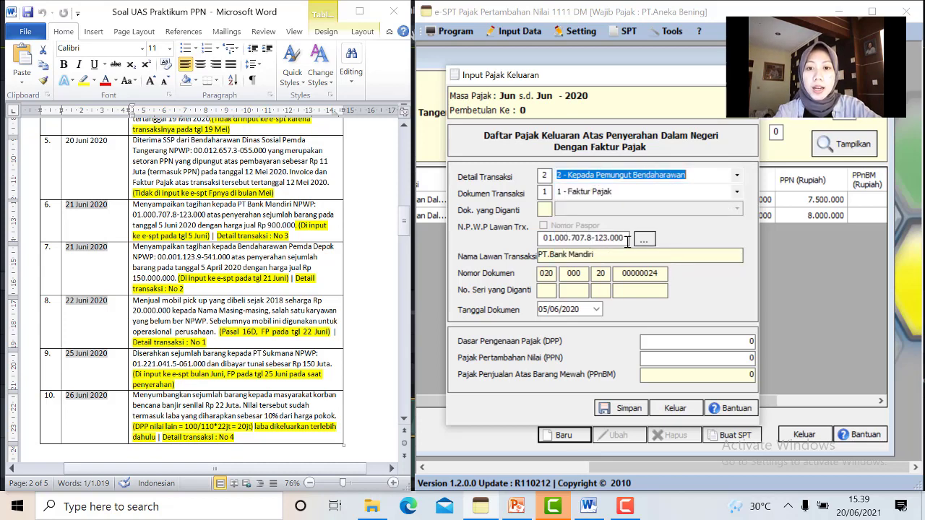
drag(627, 241, 549, 239)
key(BackSpace)
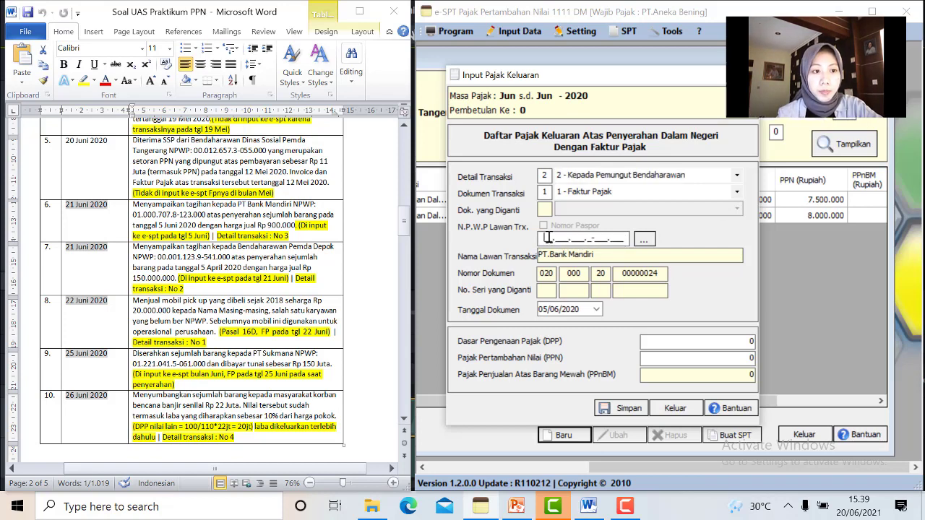
text(01)
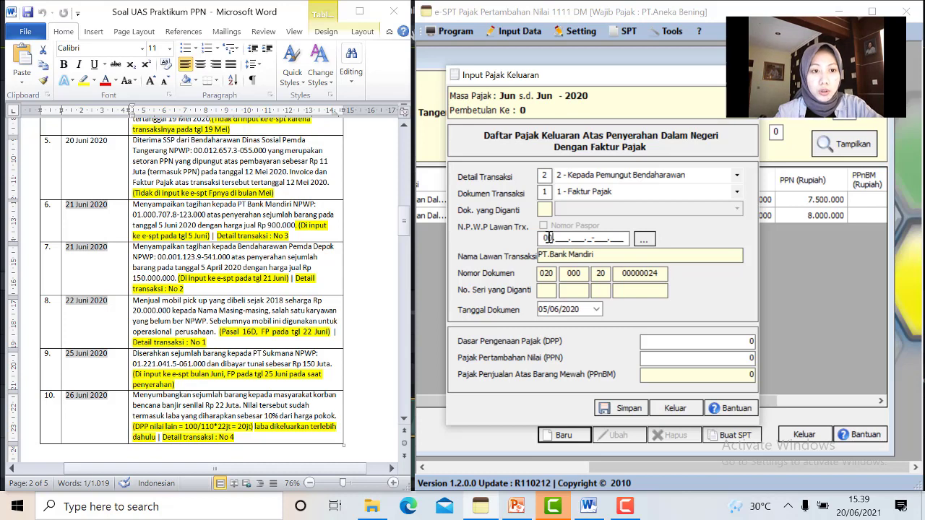
text(001)
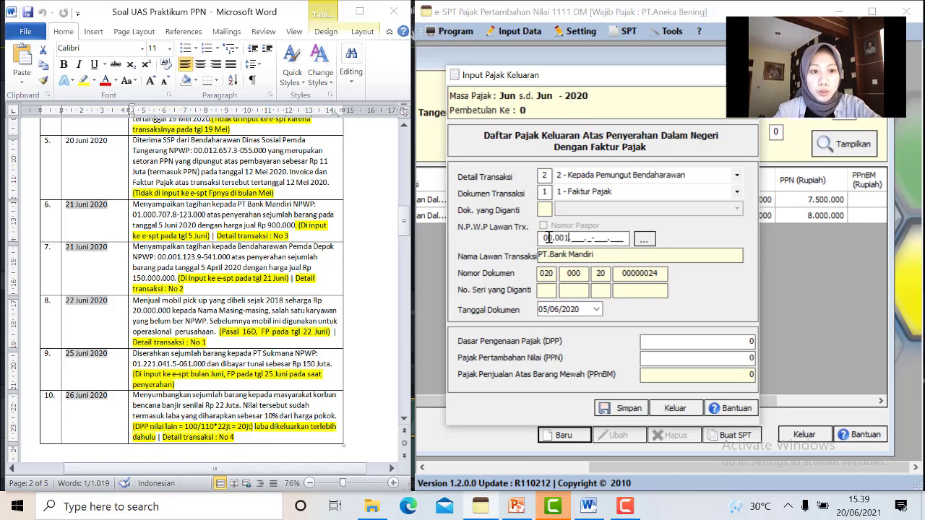
text(12395)
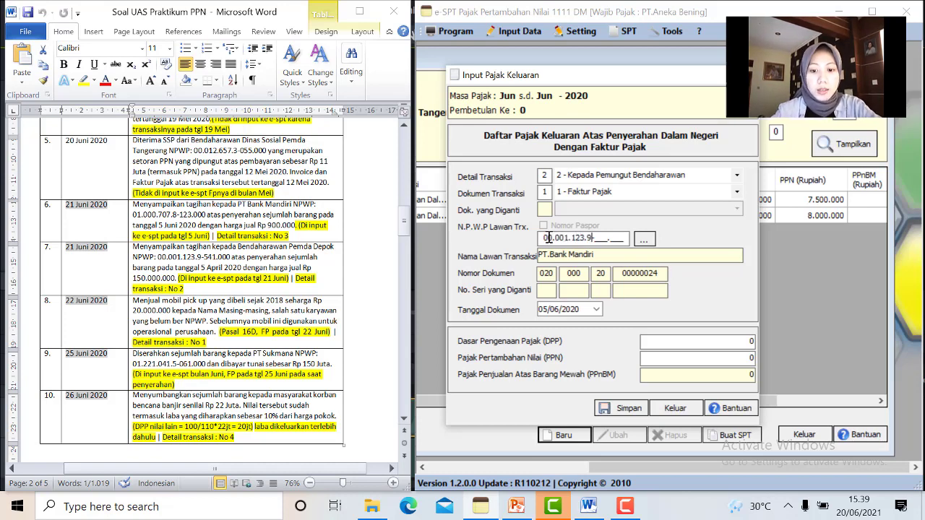
text(410000)
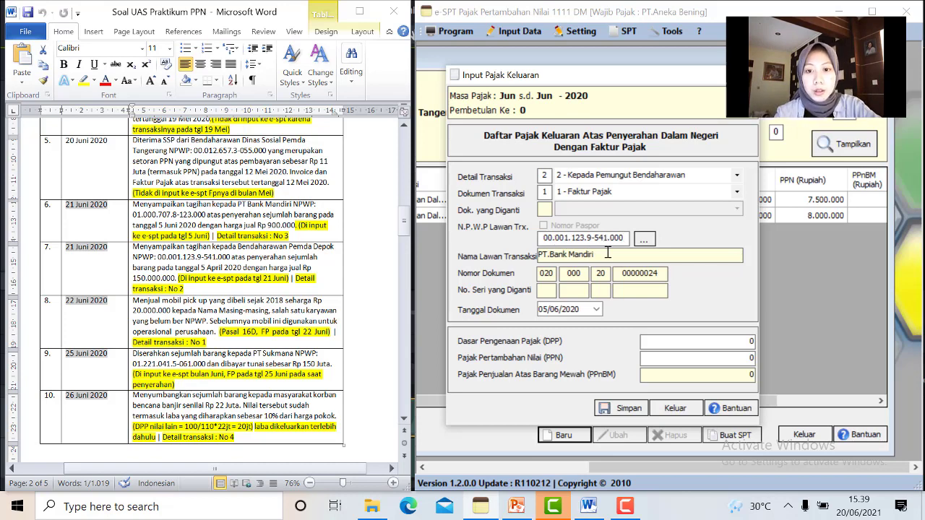
key(Tab)
text(Bendaharawan Pemda Depok)
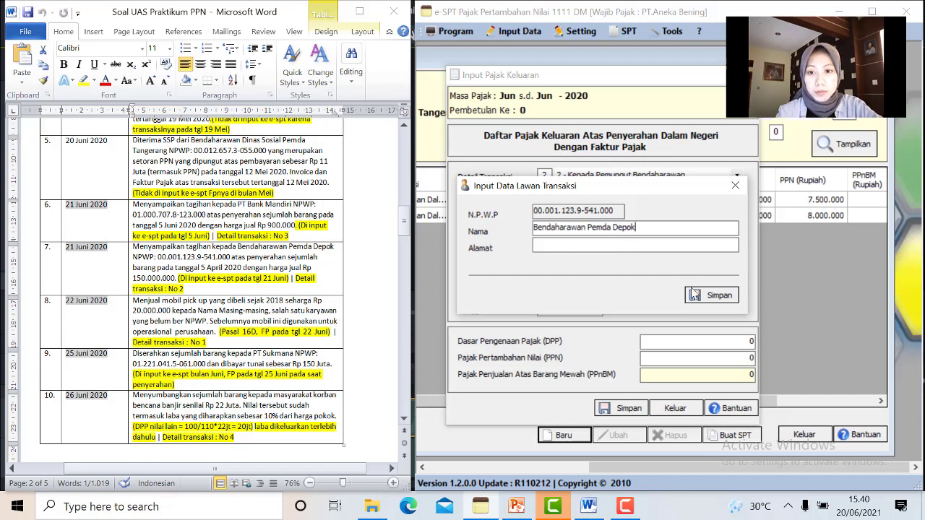
click(692, 293)
click(528, 302)
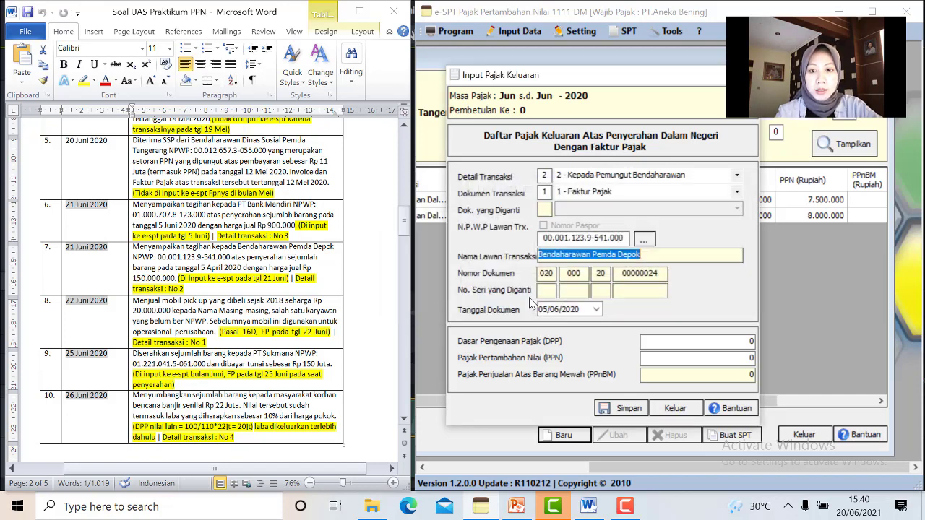
Date the invoice 21/06/2020, enter DPP 150.000.000 (PPN 15.000.000), and save it
click(595, 310)
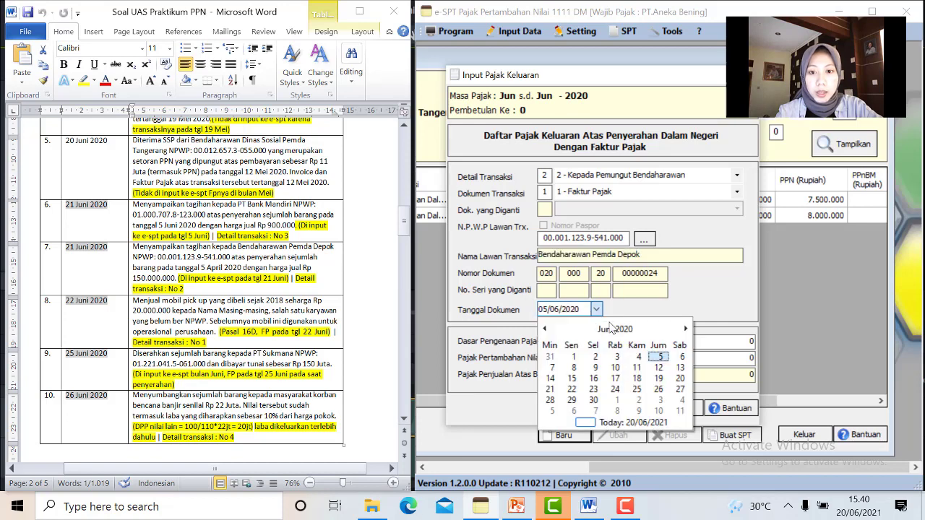
click(550, 389)
click(749, 341)
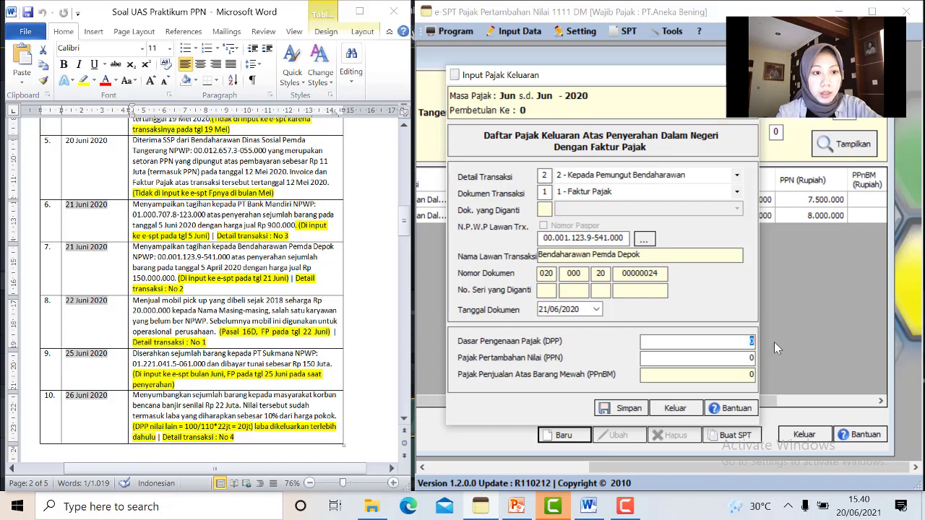
text(15)
text(0)
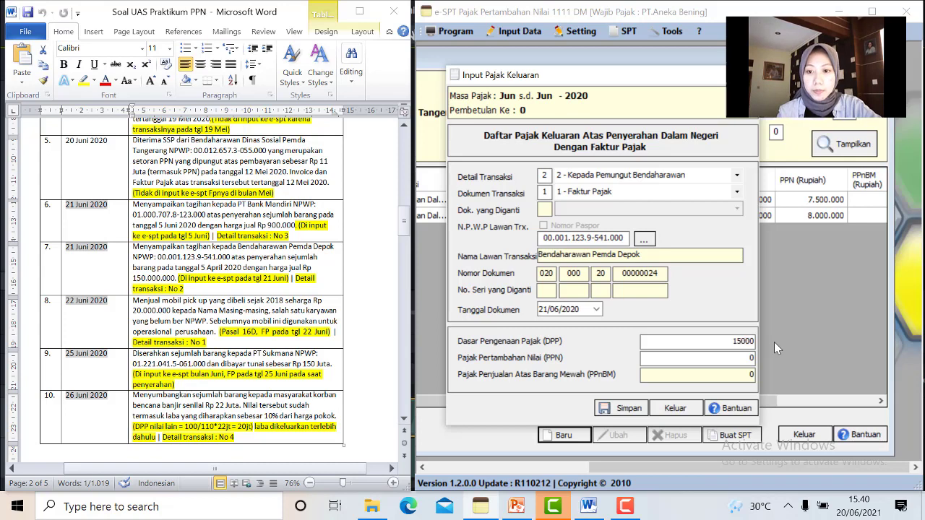
text(.000.000000)
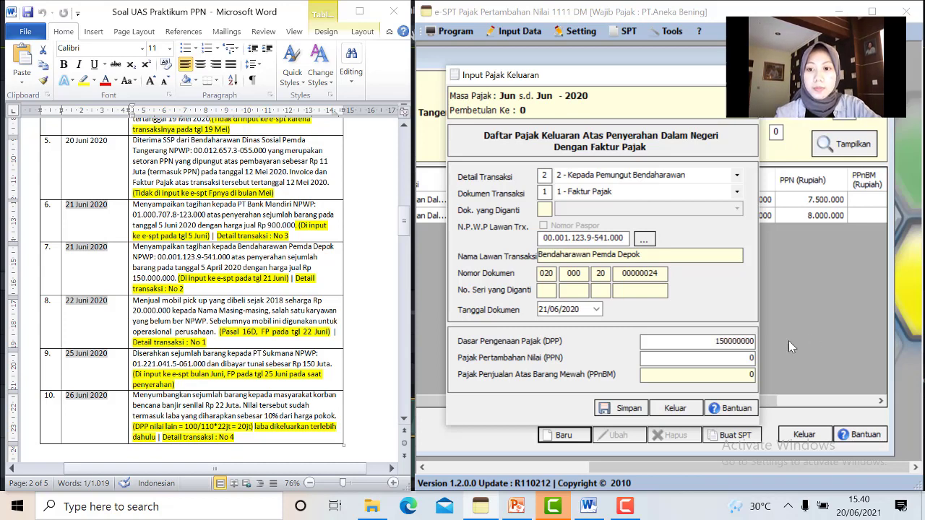
click(676, 375)
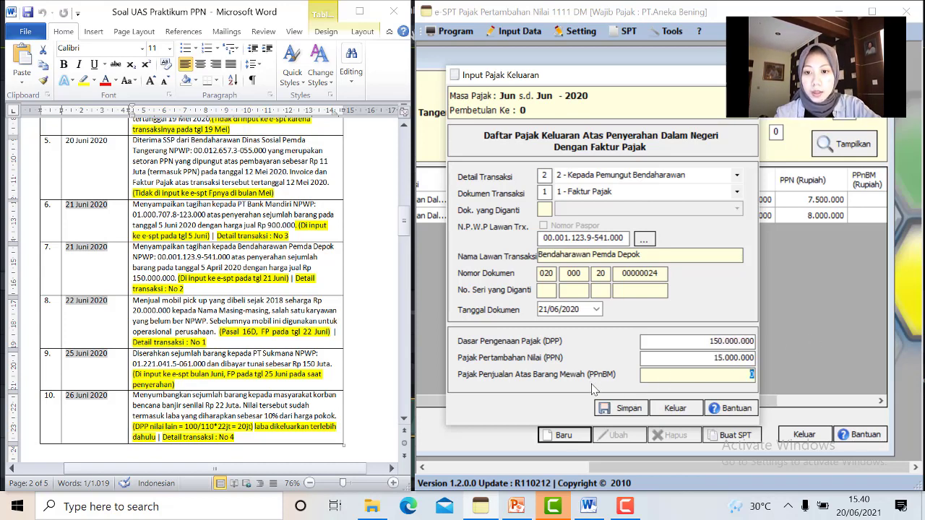
click(607, 409)
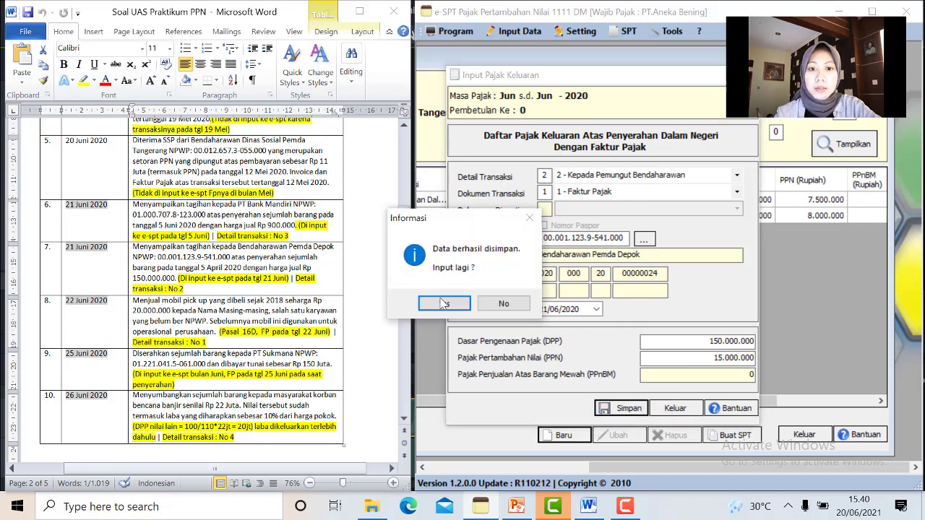
click(444, 304)
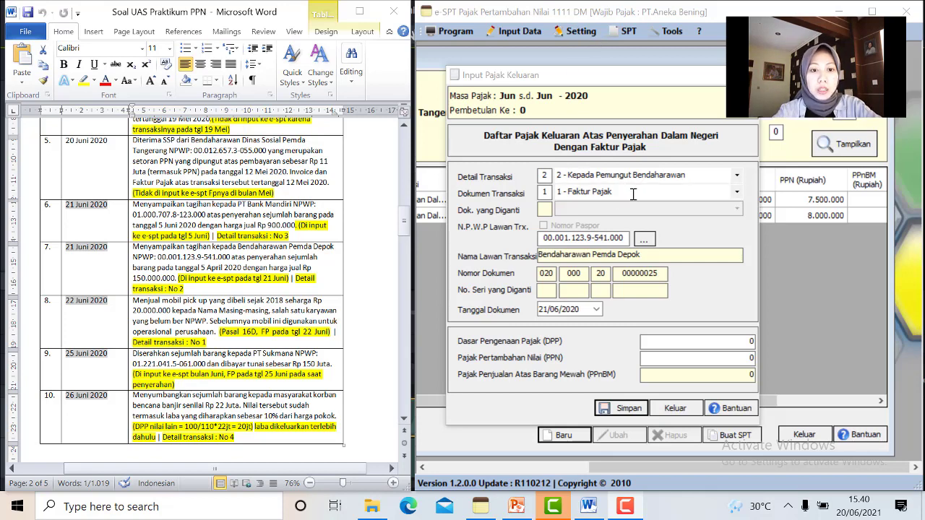
Set Detail Transaksi 1 with a zero NPWP and enter the individual buyer's name from the assignment document
click(723, 176)
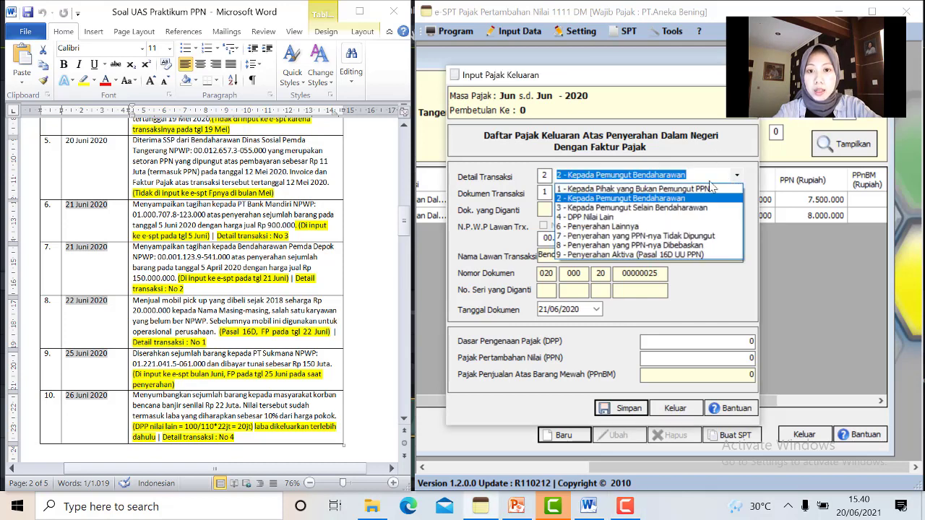
click(709, 192)
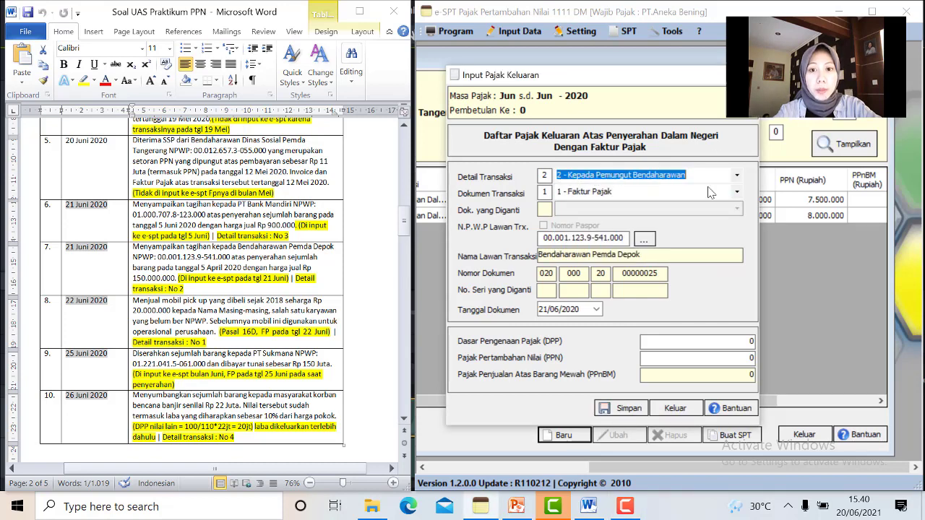
drag(625, 240, 540, 249)
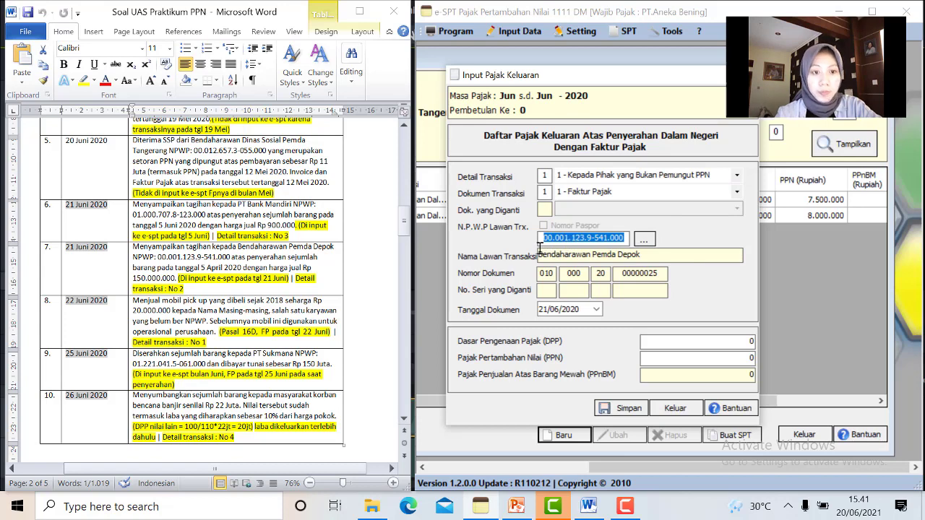
key(BackSpace)
text(00.000.000.0-000.000)
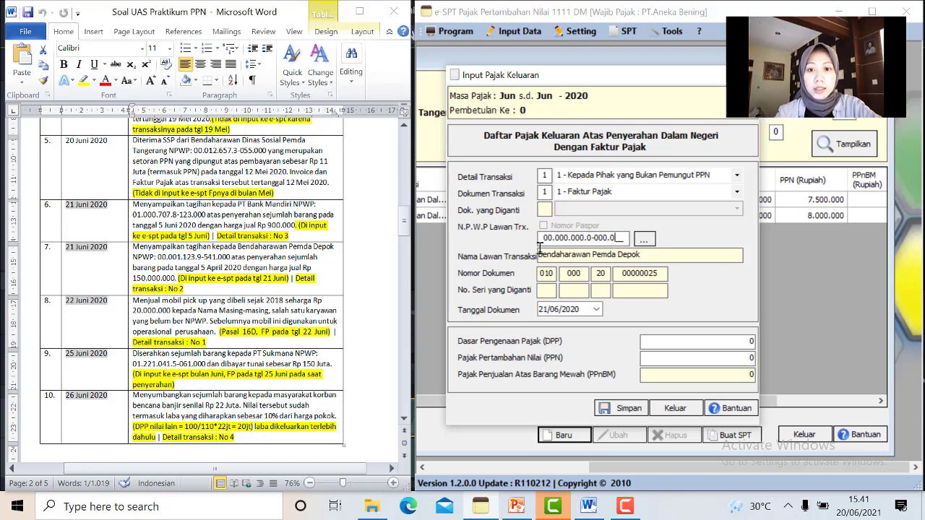
click(661, 256)
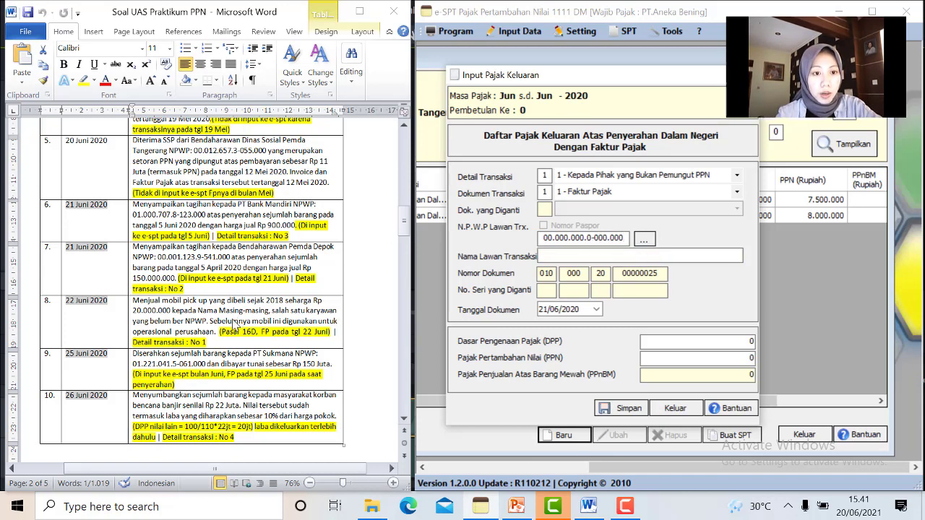
click(199, 312)
drag(199, 313, 267, 312)
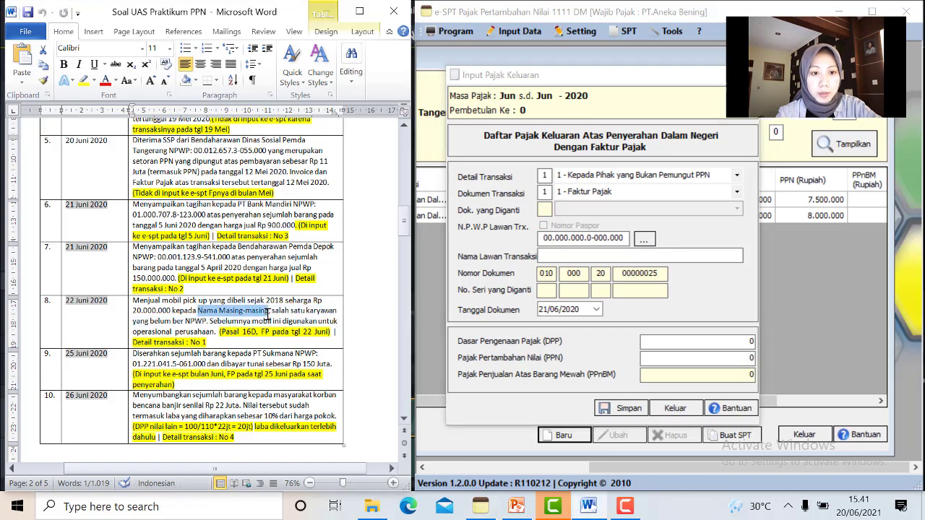
click(577, 254)
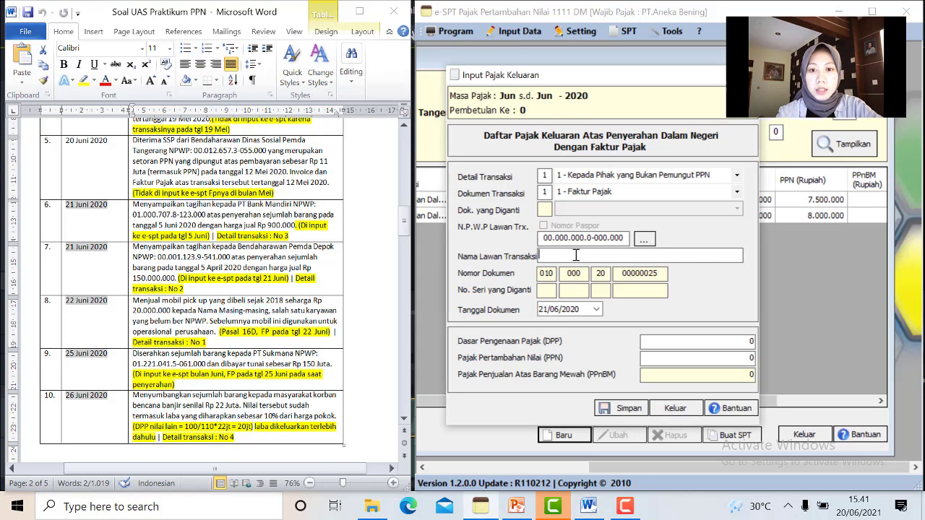
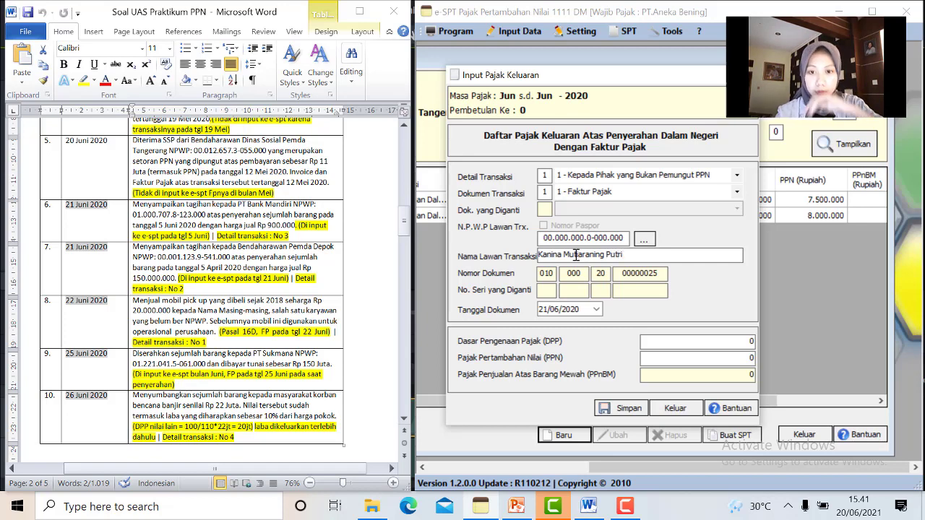
Date the car-sale invoice 22/06/2020, enter DPP 20.000.000 (PPN 2.000.000), and save it
click(597, 310)
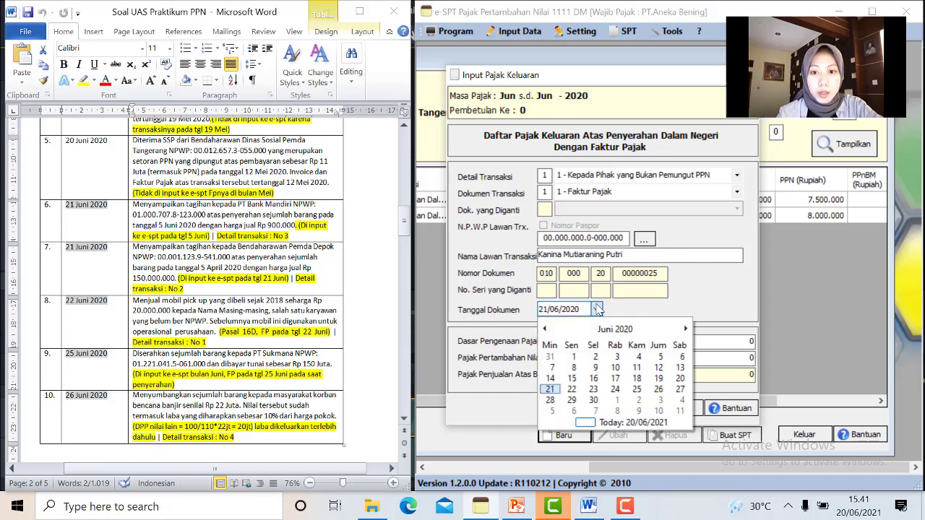
click(576, 392)
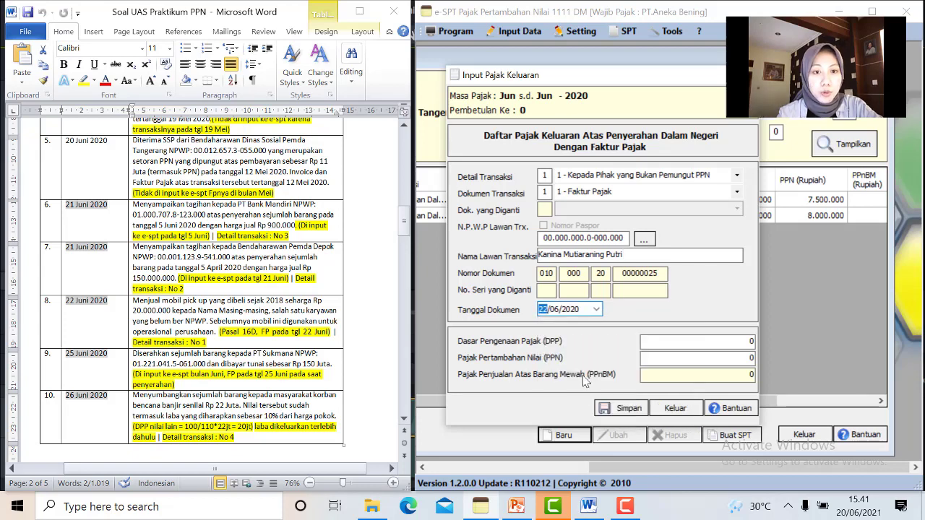
click(720, 342)
drag(720, 341, 772, 346)
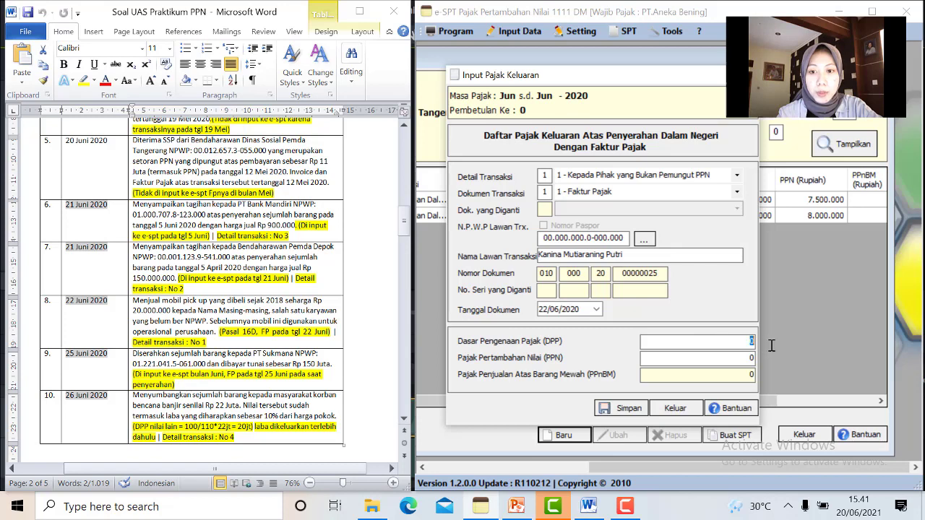
key(BackSpace)
text(200000)
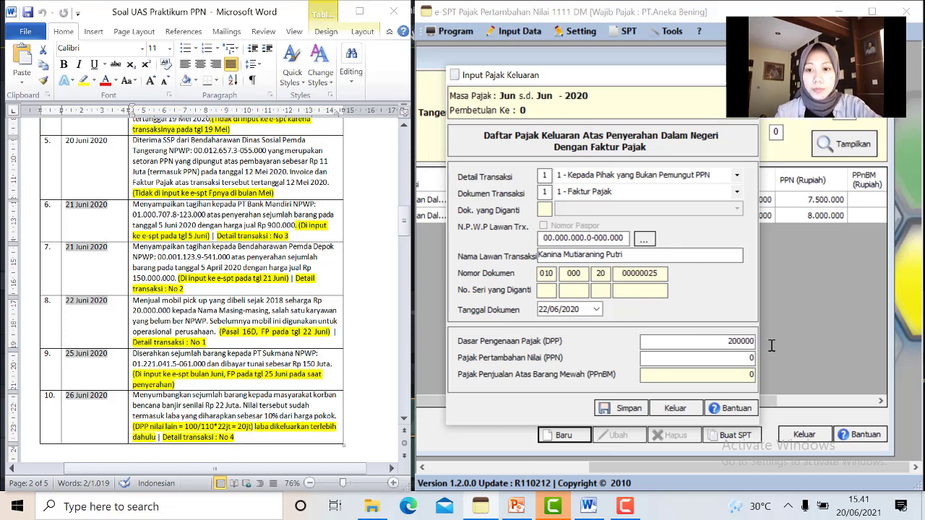
click(711, 375)
click(623, 410)
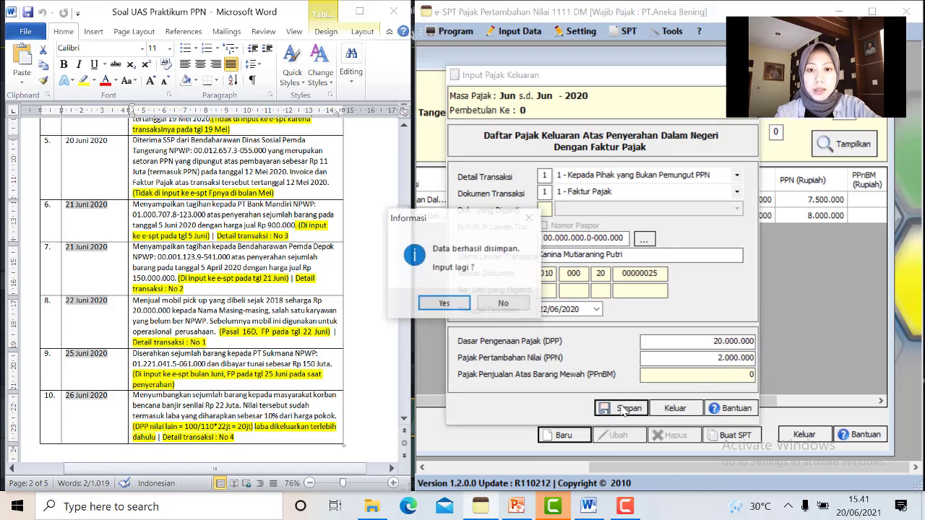
click(444, 304)
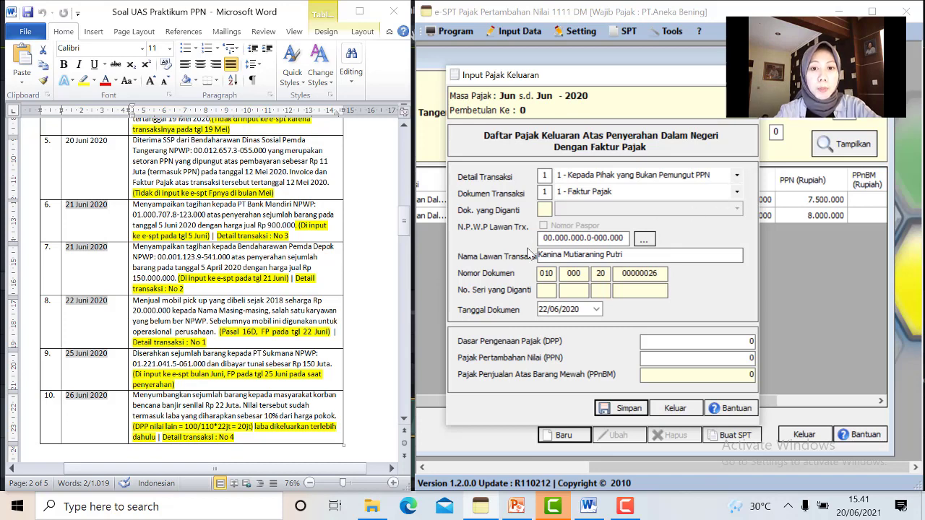
Replace the NPWP with PT.Sukmana's tax number and save 'PT.Sukmana' as the new counterparty name
drag(545, 238, 628, 236)
key(BackSpace)
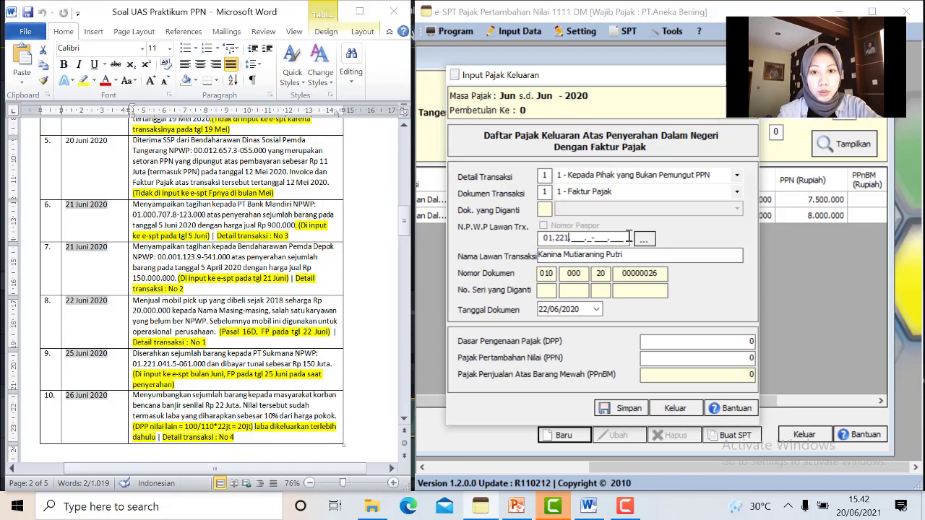
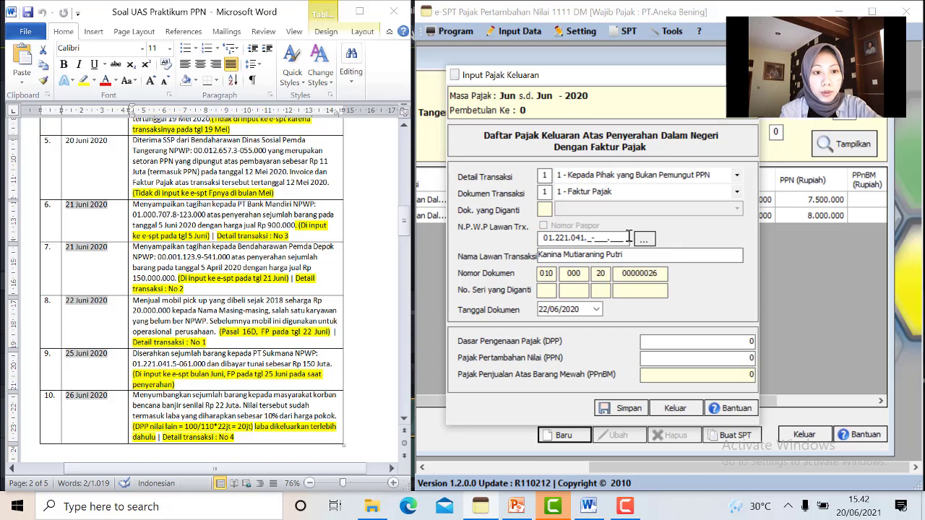
click(652, 243)
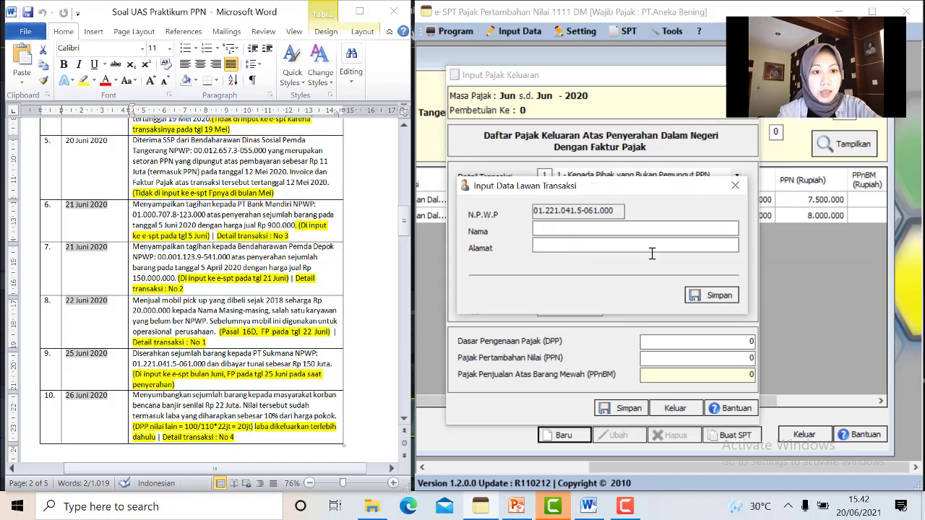
text(PT.Sukmana)
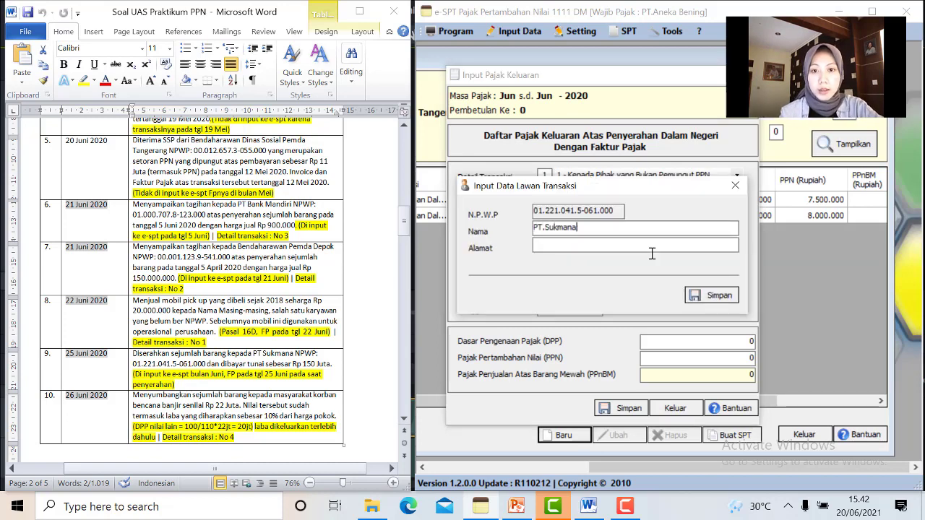
click(723, 297)
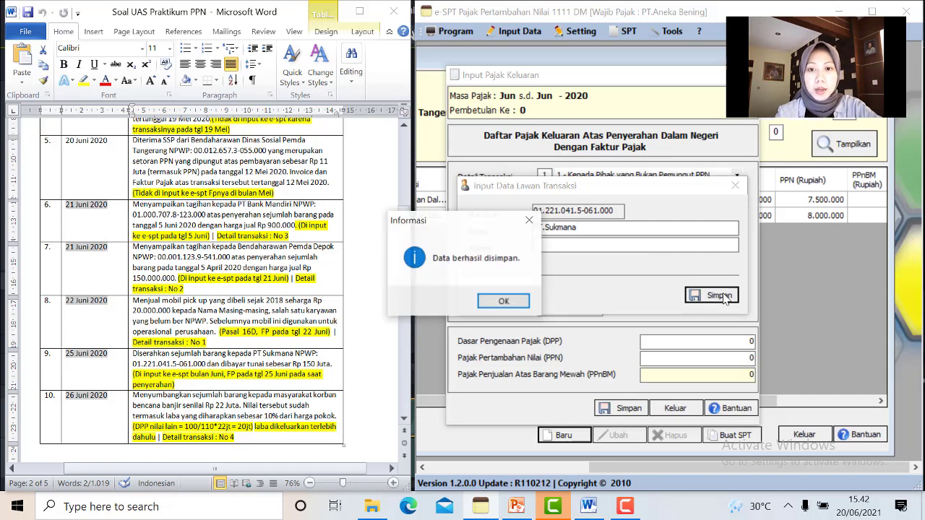
click(515, 301)
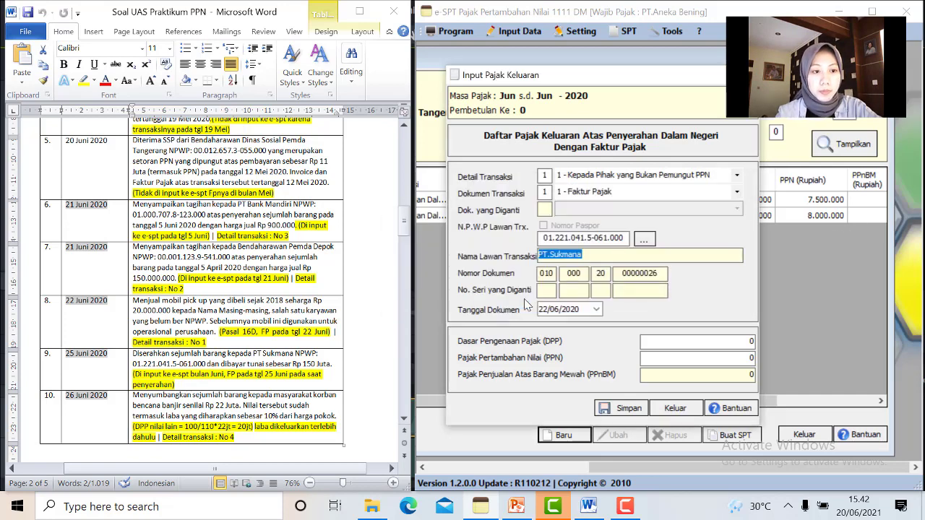
Date PT.Sukmana's invoice 25/06/2020, enter DPP 150.000.000 (PPN 15.000.000), and save it
click(596, 310)
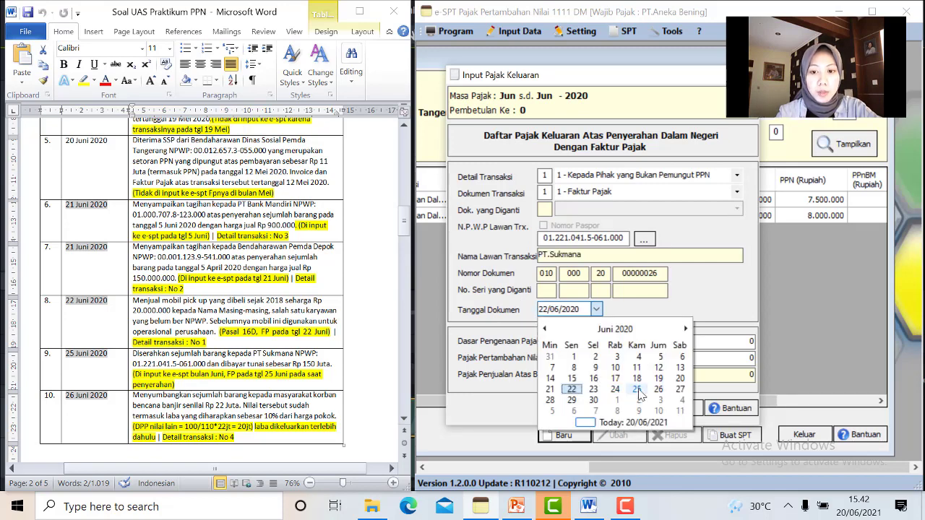
click(638, 390)
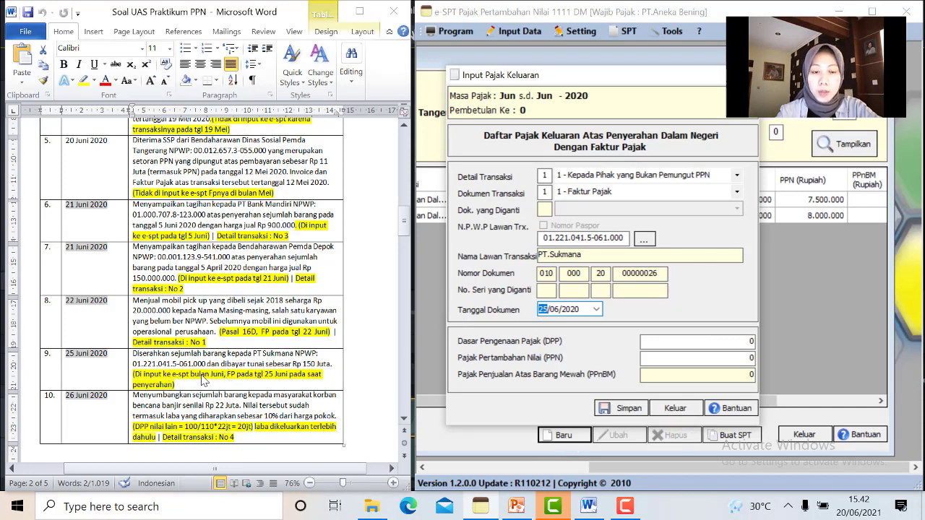
click(658, 343)
text(150000000)
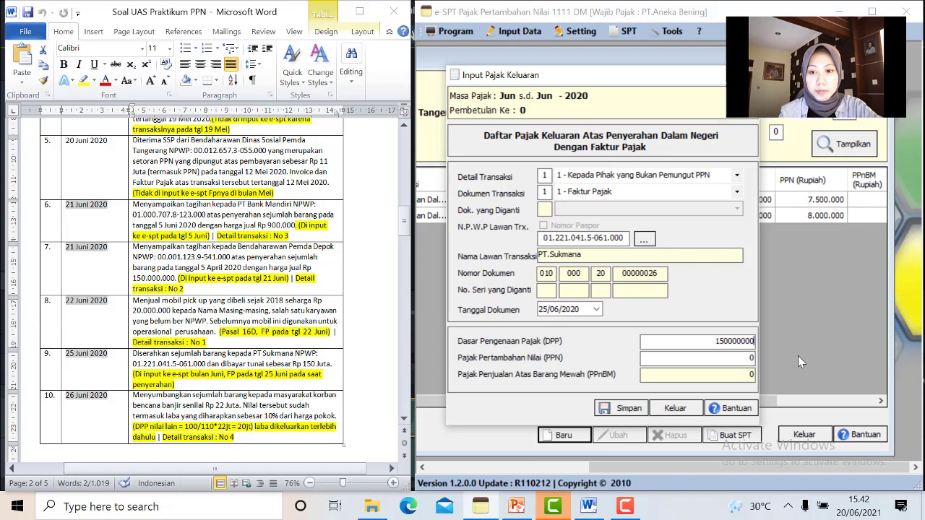
click(734, 376)
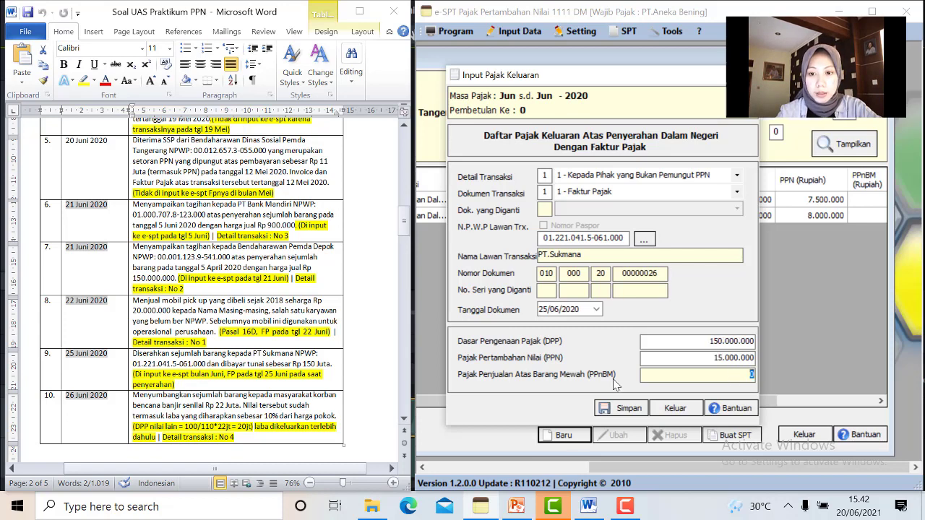
click(615, 409)
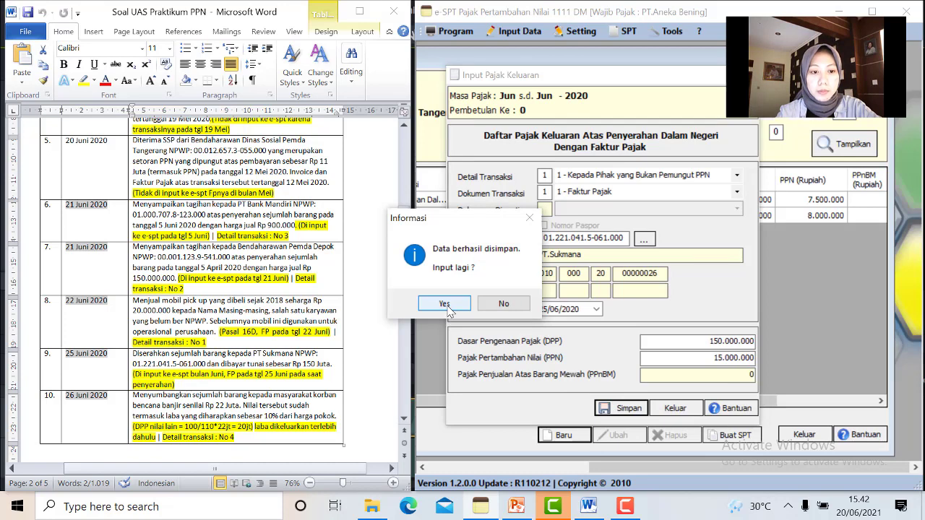
click(446, 305)
Set Detail Transaksi 4 - DPP Nilai Lain with a zero NPWP and buyer 'Masyarakat Korban Banji'
scroll(286, 322, down, 2)
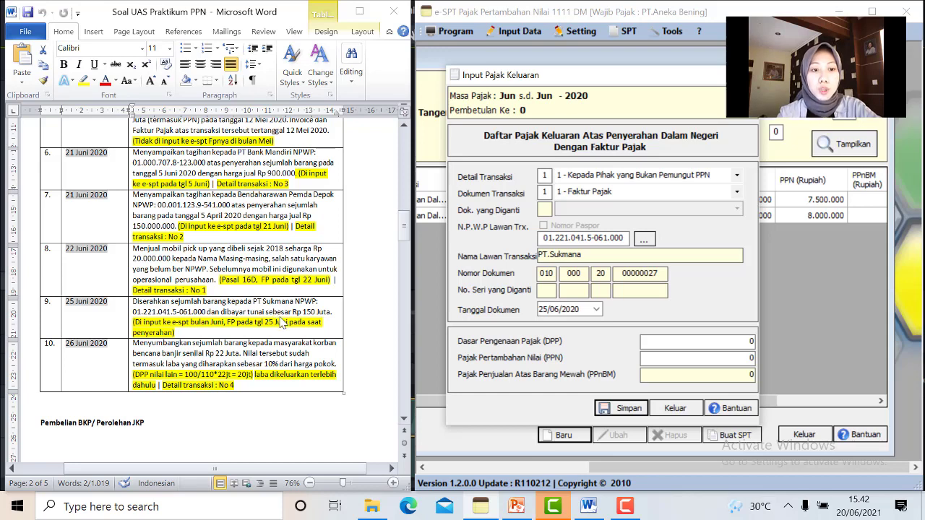
click(269, 343)
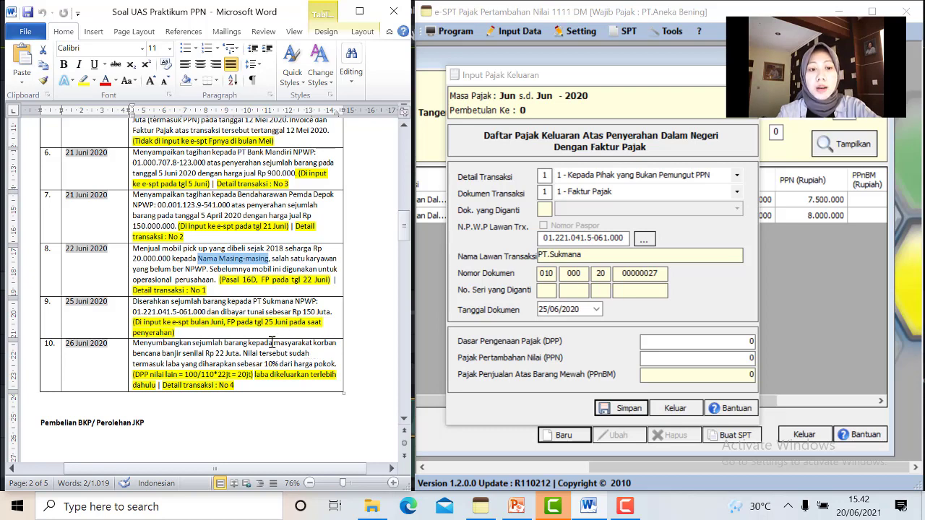
click(737, 175)
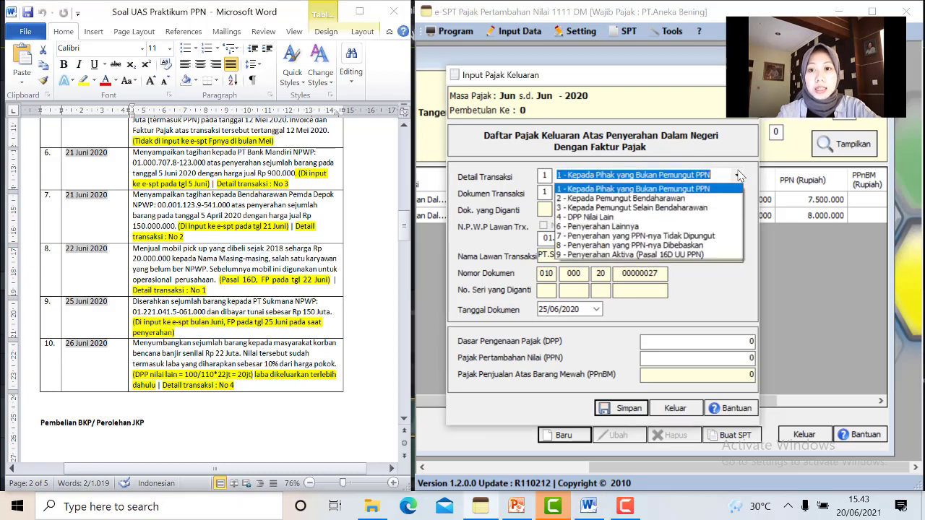
click(723, 217)
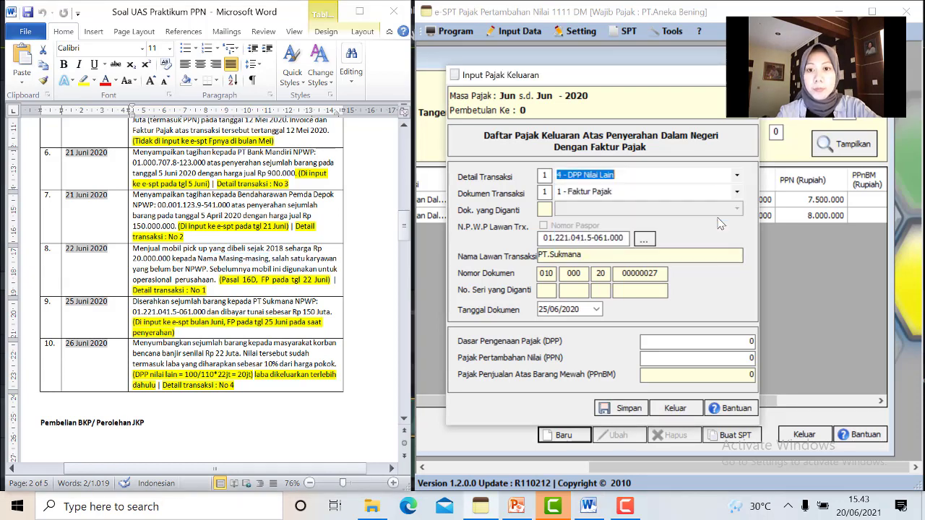
drag(543, 238, 631, 238)
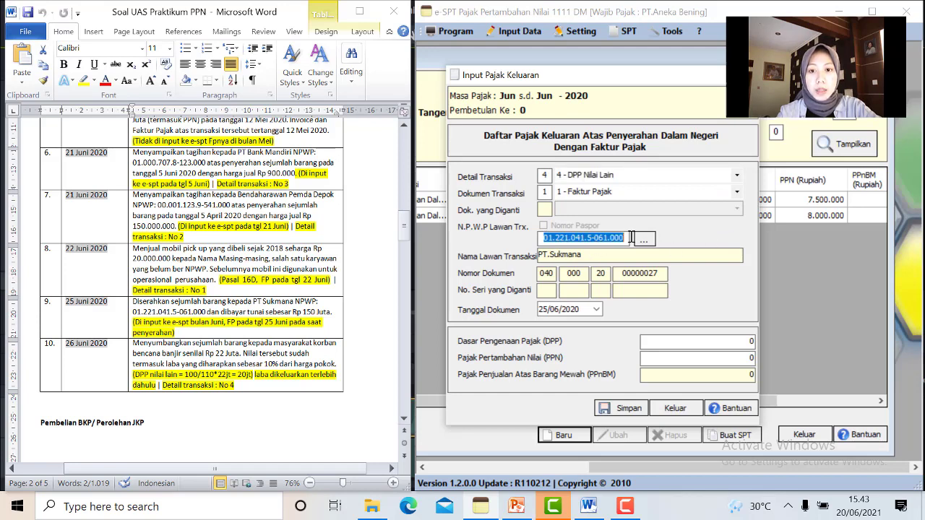
key(BackSpace)
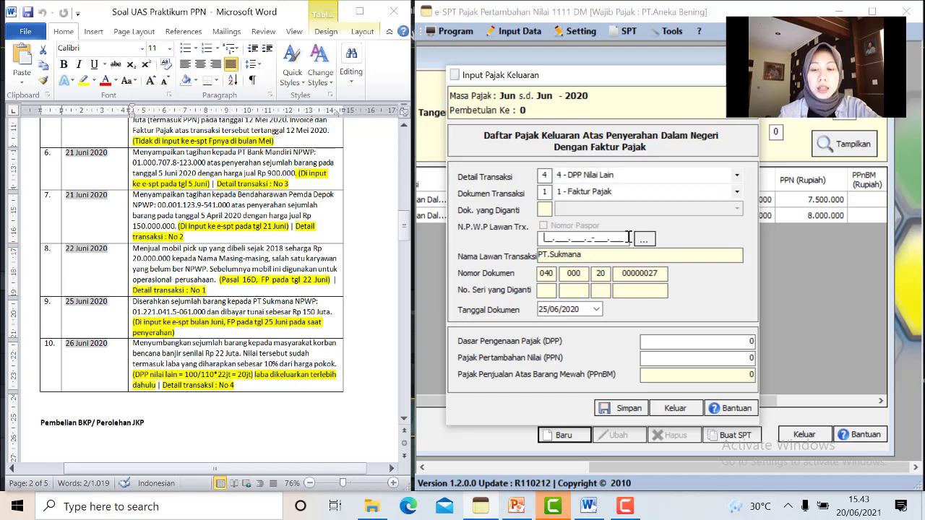
text(00.000.000.0-000.000)
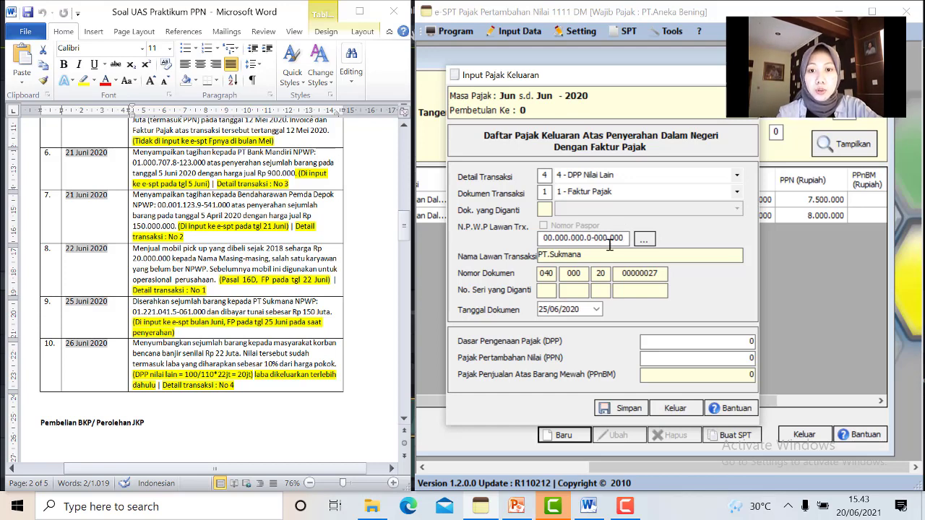
click(608, 257)
text(M)
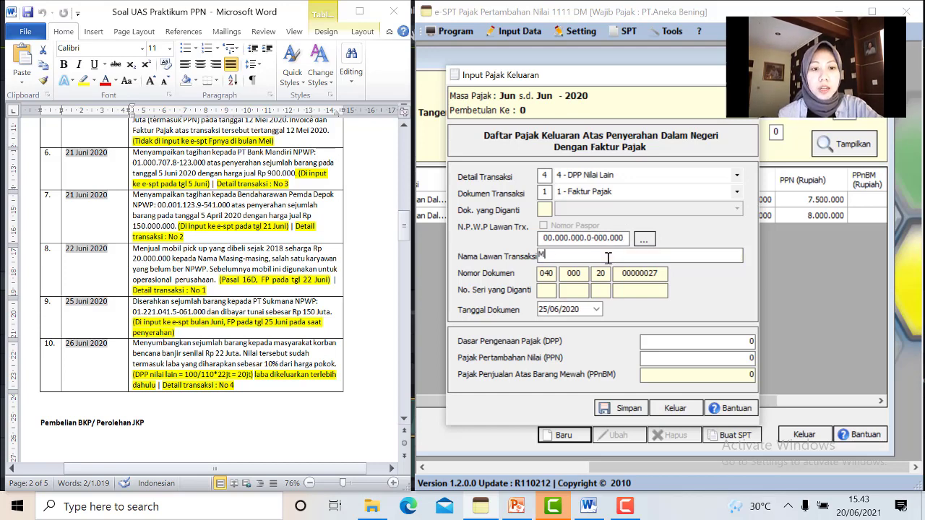
text(asyarakat Korban Banjir)
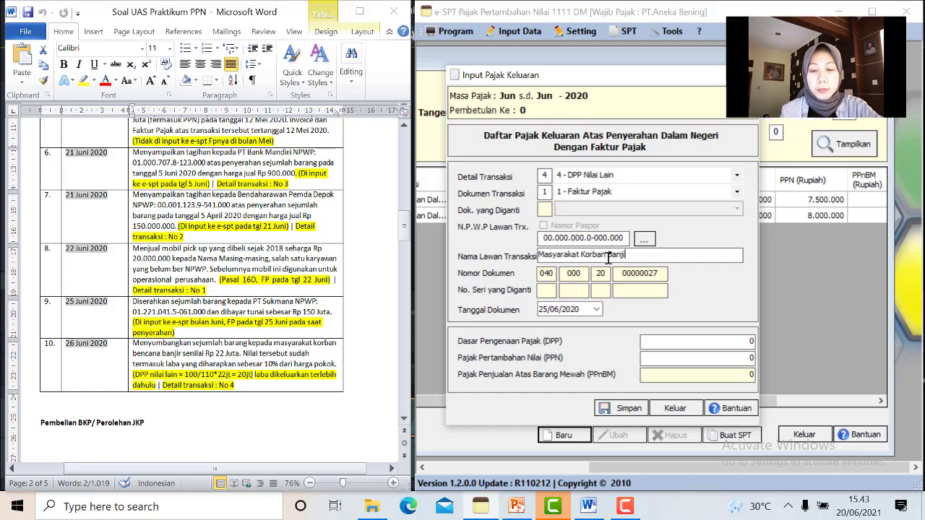
Date the donation 26/06/2020, enter DPP 20.000.000 per the nilai lain note, save, and close the form
click(596, 310)
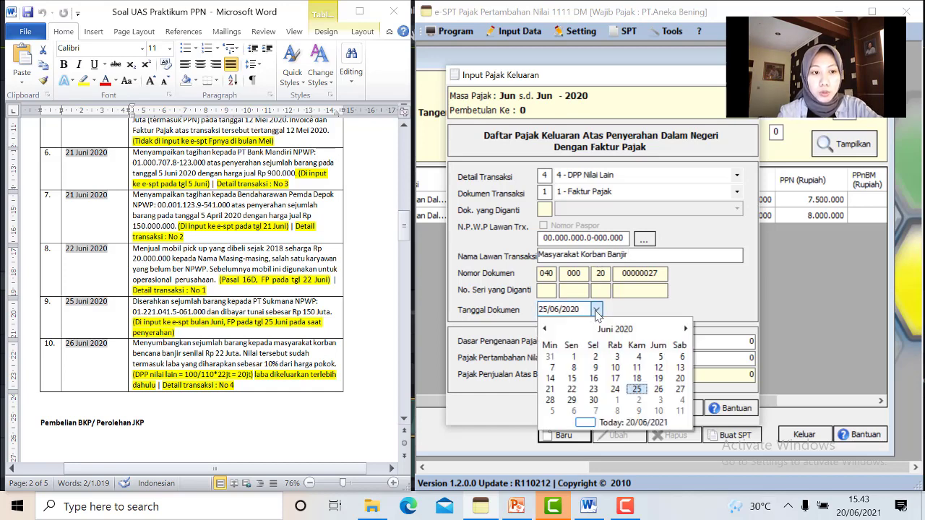
click(655, 385)
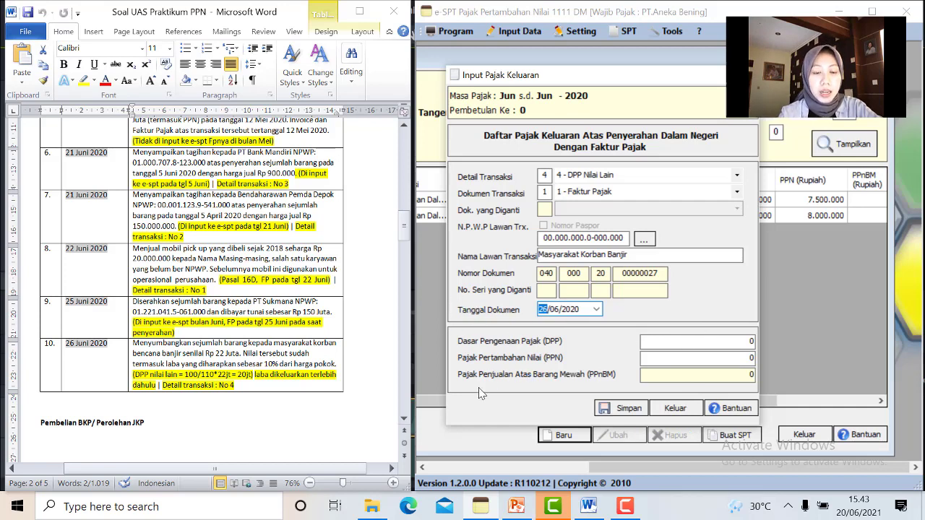
drag(242, 355, 333, 364)
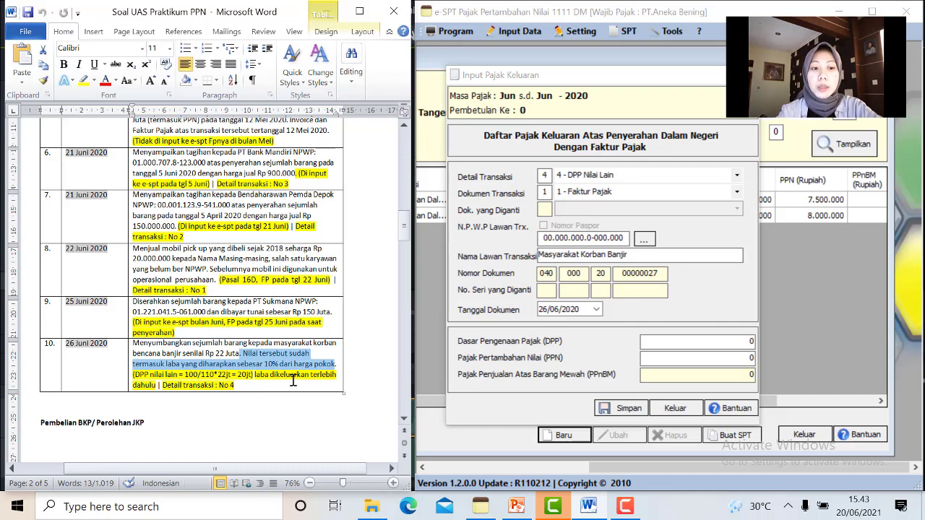
drag(185, 374, 251, 376)
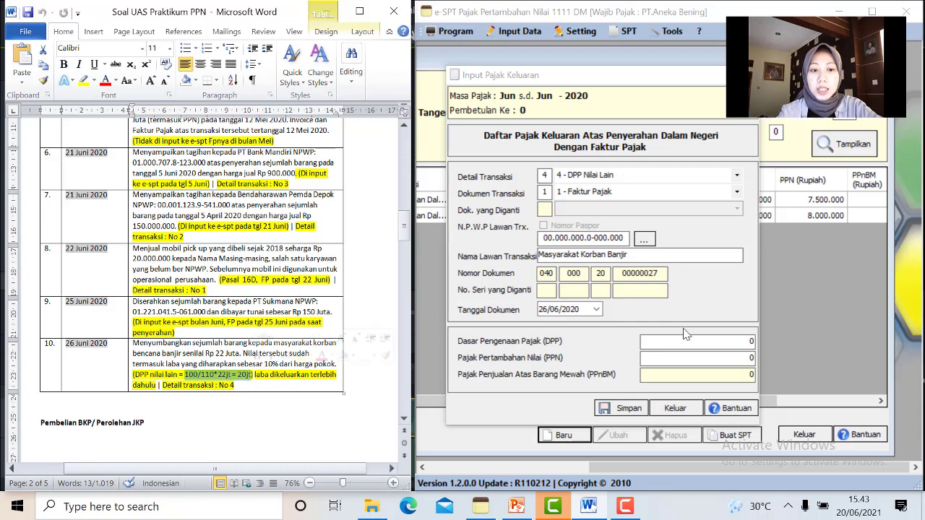
click(755, 343)
key(BackSpace)
text(20.000.)
text(0000000)
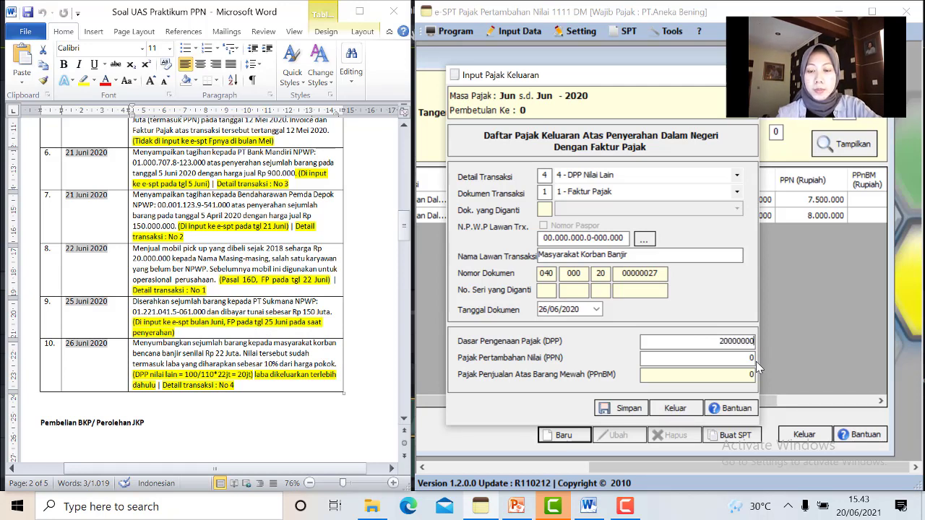
click(669, 373)
click(623, 409)
click(502, 304)
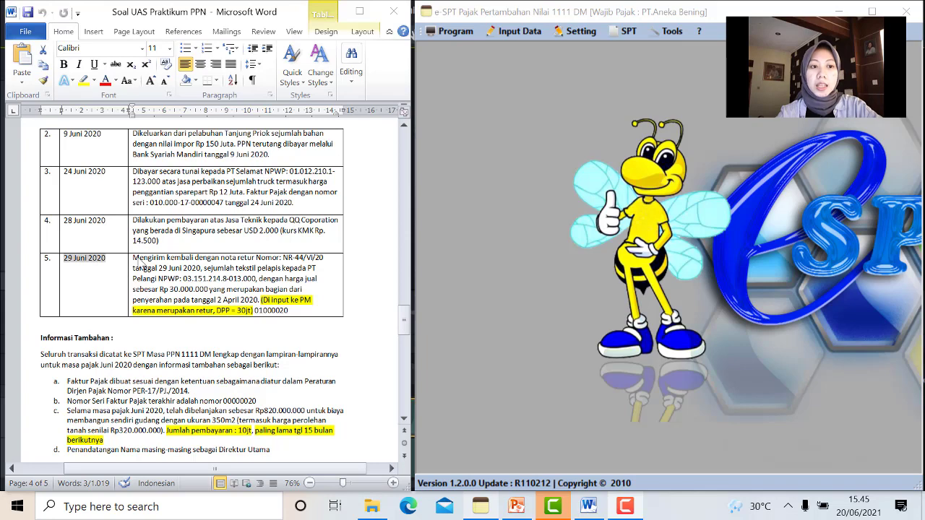
Maximize the e-SPT window and open the Input Data menu
double_click(605, 16)
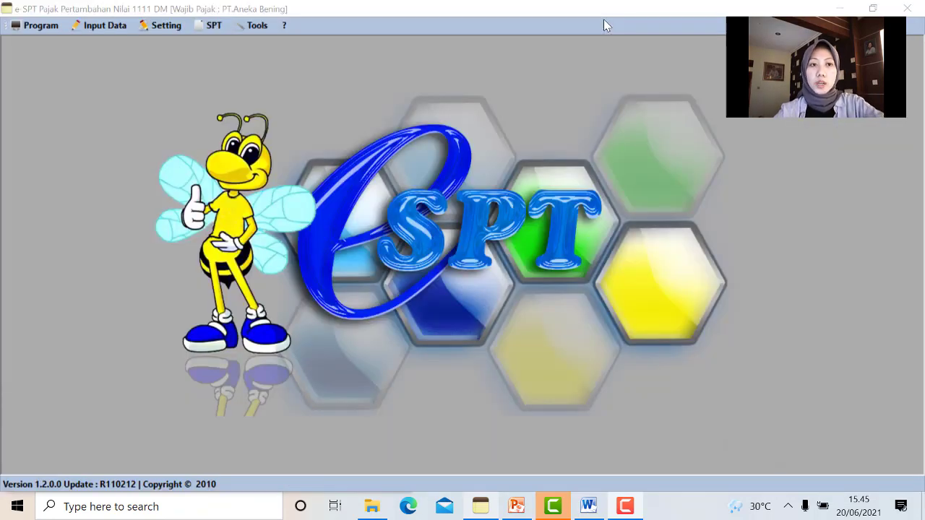
click(90, 33)
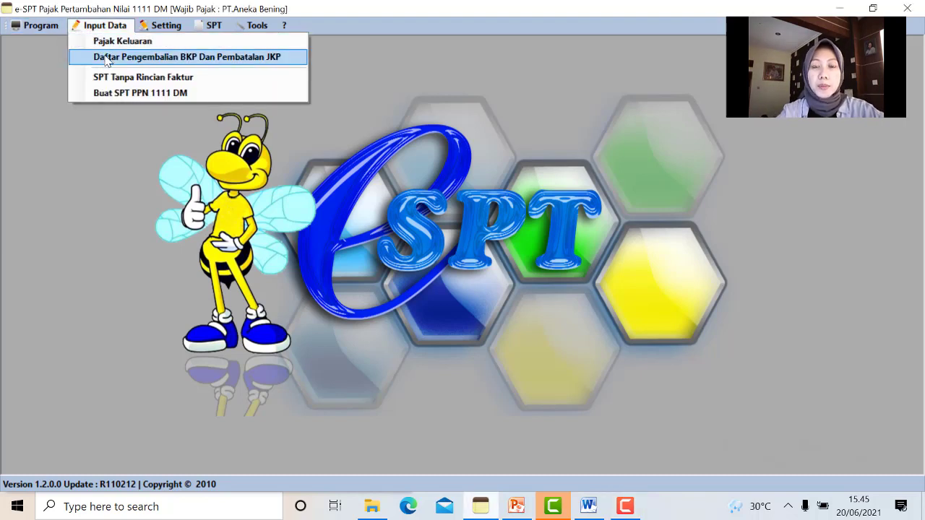
Open Daftar Pengembalian BKP Dan Pembatalan JKP and display the June 2020 period
click(106, 58)
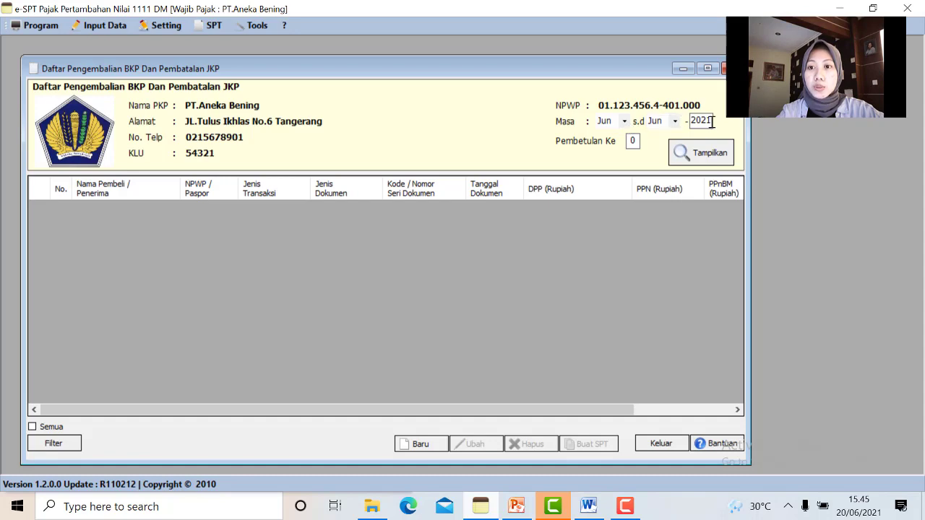
key(BackSpace)
text(0)
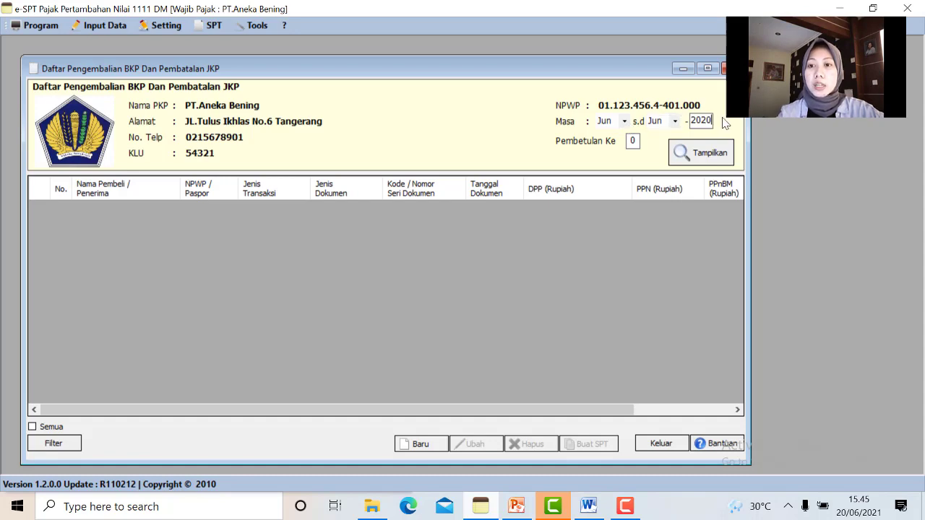
click(687, 154)
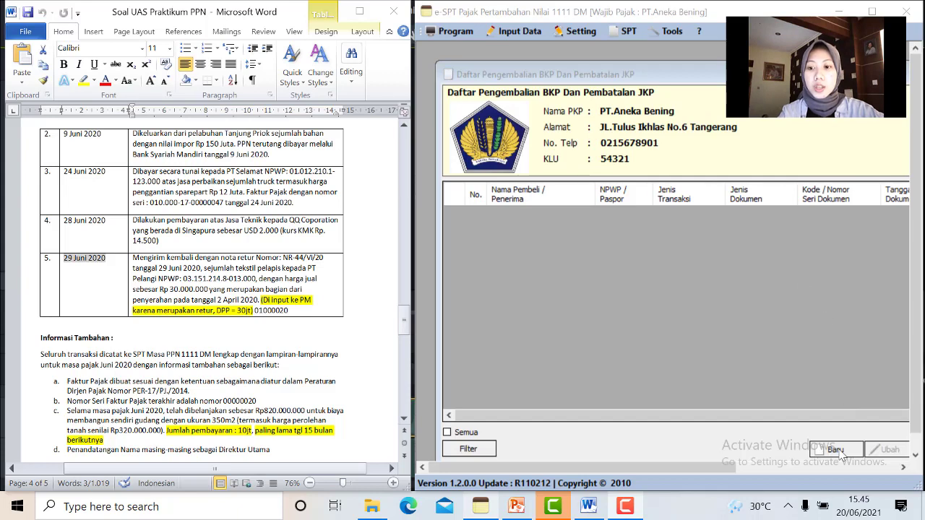
Start a new return entry and register PT.Pelangi with its NPWP as the counterparty
click(838, 452)
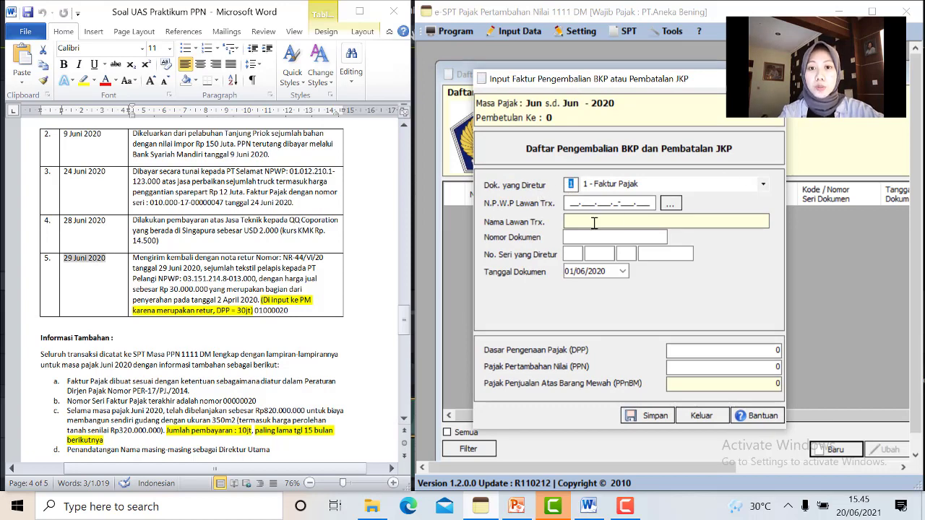
click(568, 204)
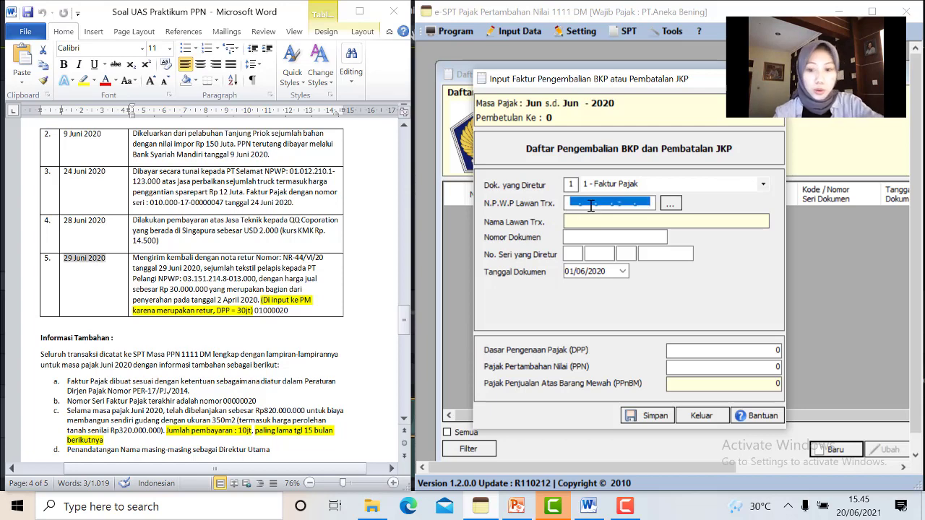
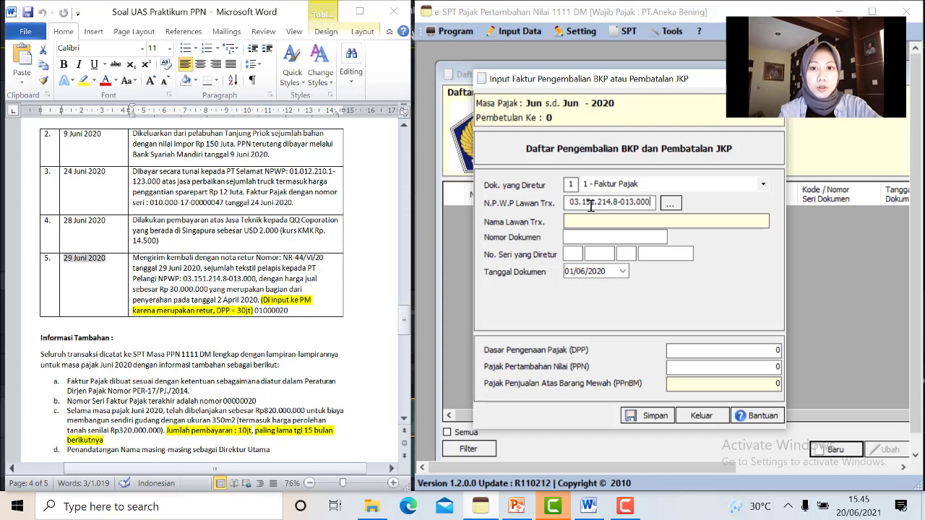
key(Return)
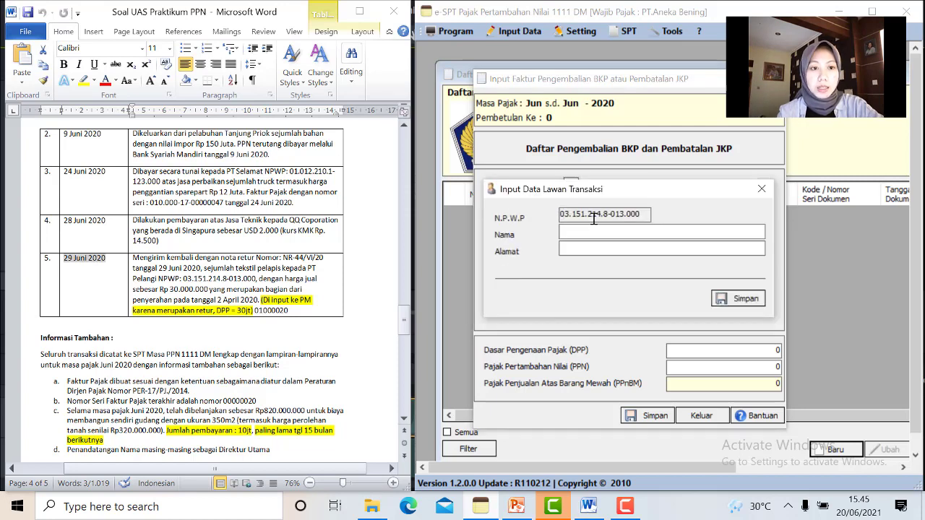
text(PT.Pelangi)
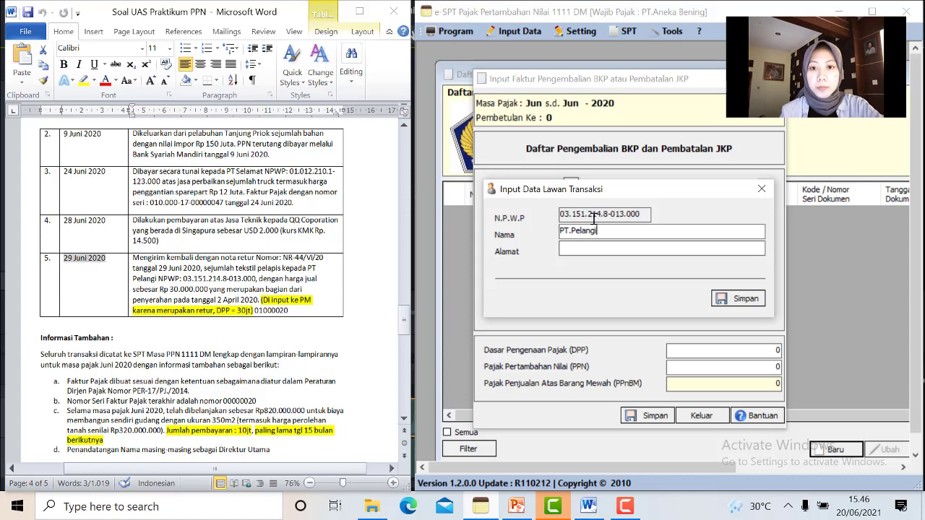
click(723, 303)
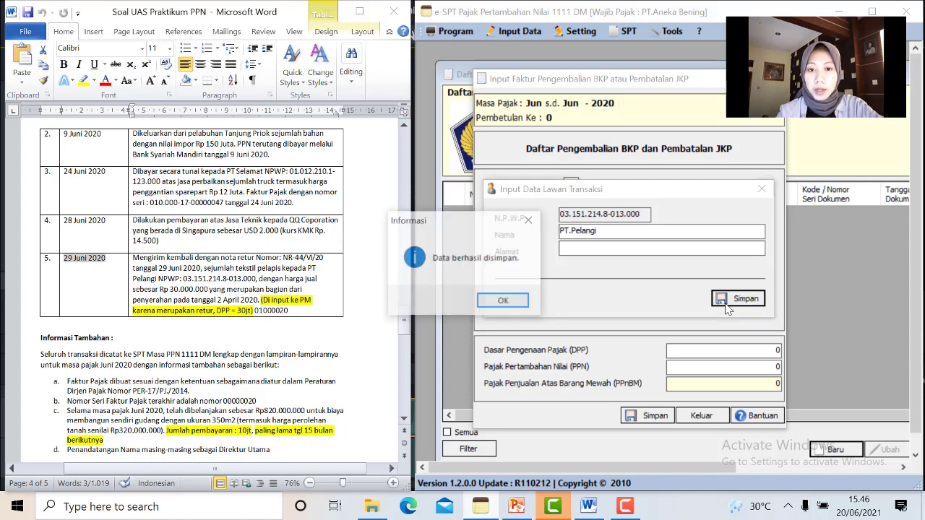
click(504, 302)
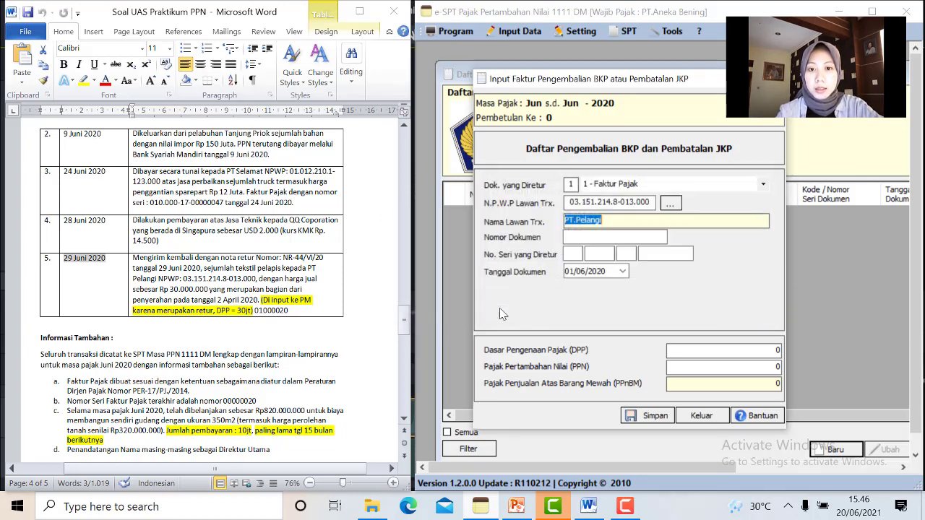
click(590, 243)
text(NR-44/VI/20)
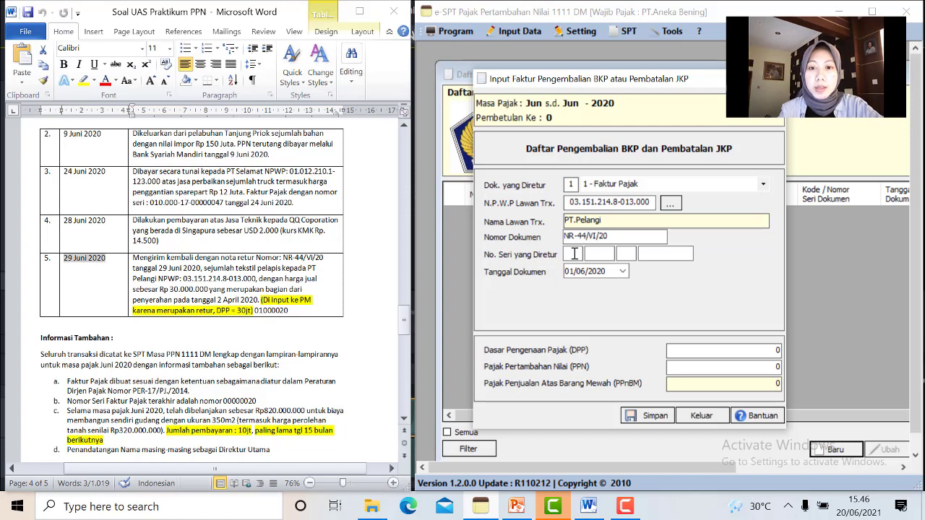
click(574, 253)
text(010 )
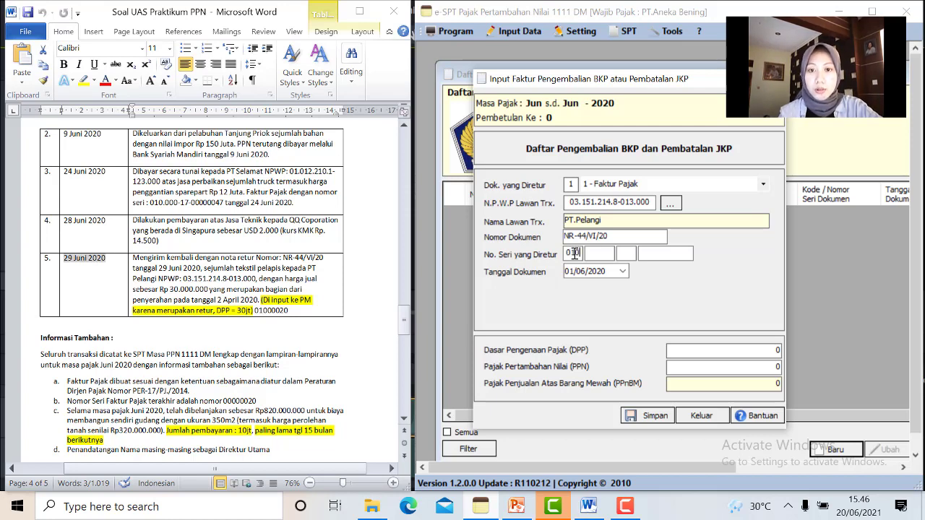
text(000 )
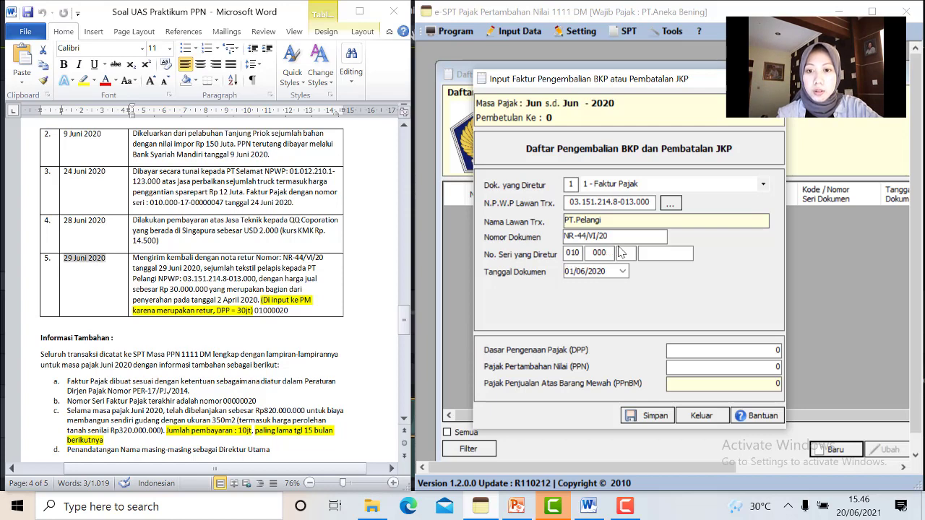
text(20)
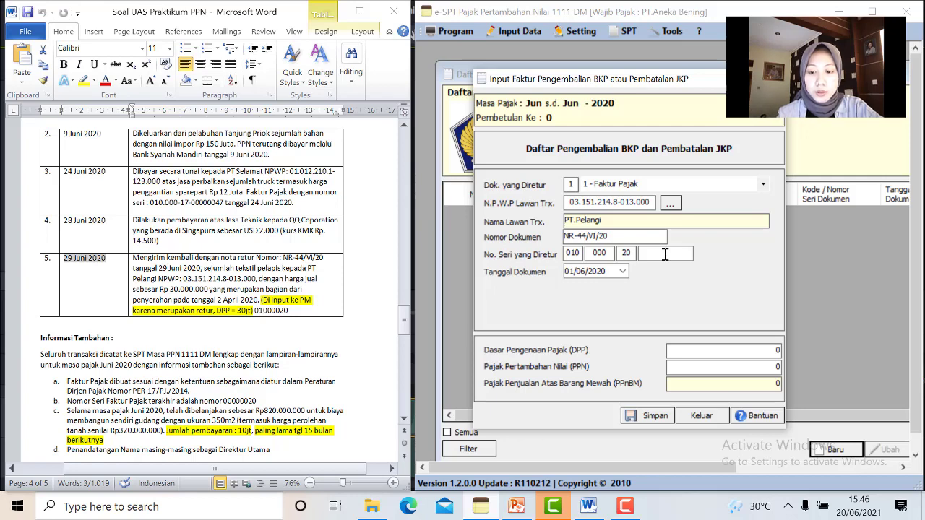
click(665, 254)
text(000)
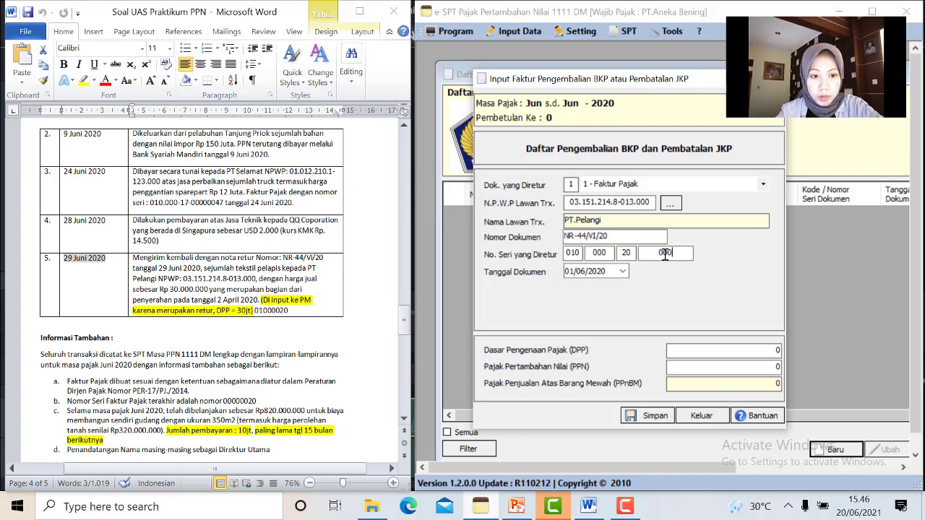
text(00015)
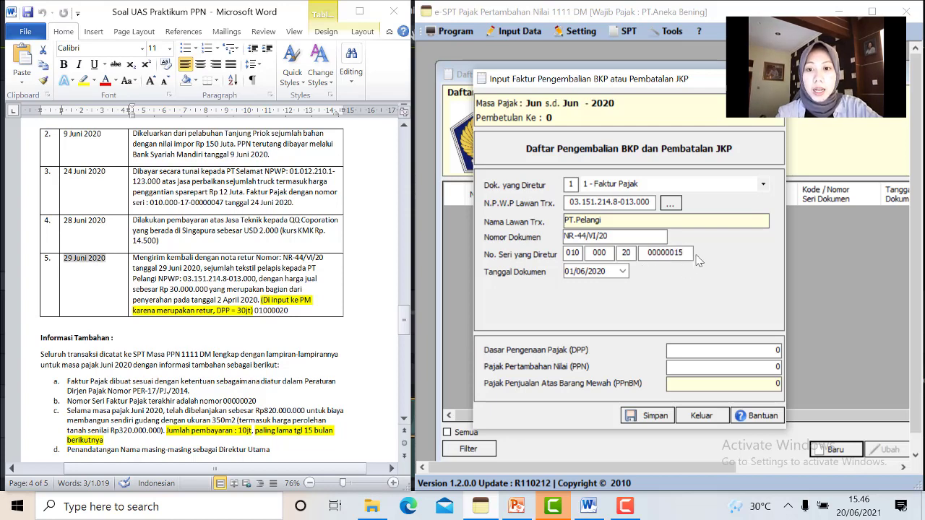
Date the return 29/06/2020, enter DPP 30.000.000, save it, and decline another entry
click(622, 272)
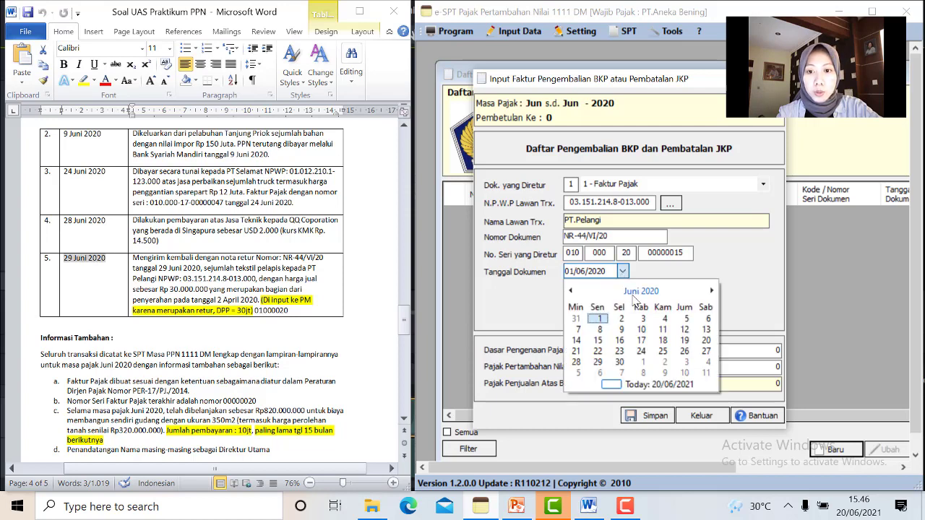
click(599, 364)
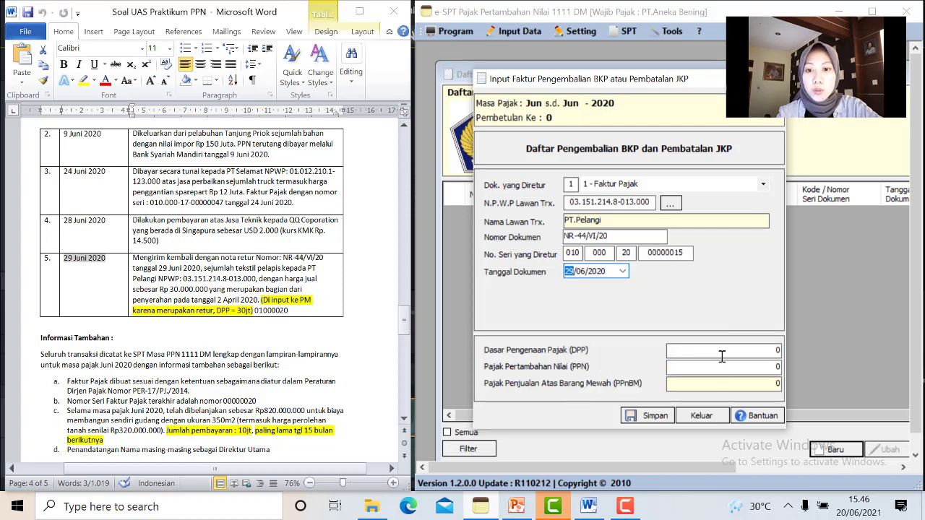
drag(774, 357, 790, 357)
key(BackSpace)
text(30.000.000)
click(653, 421)
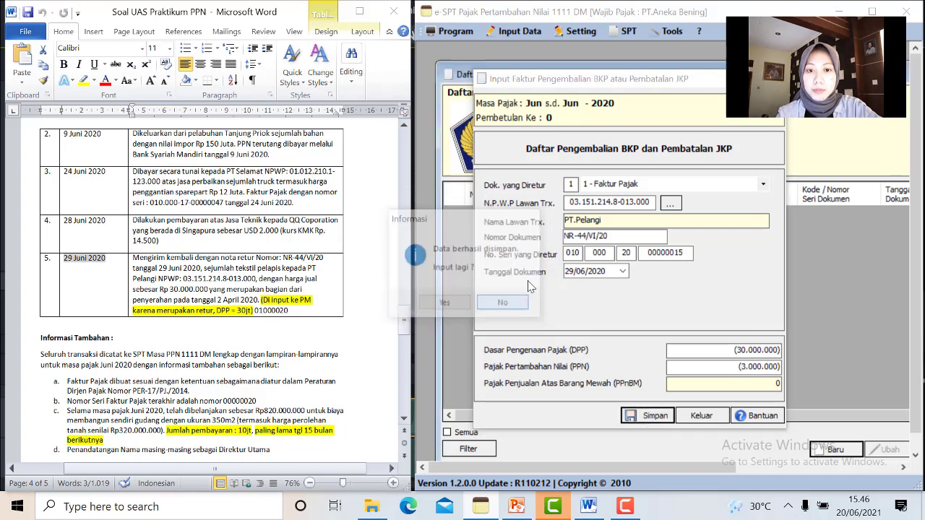
click(502, 304)
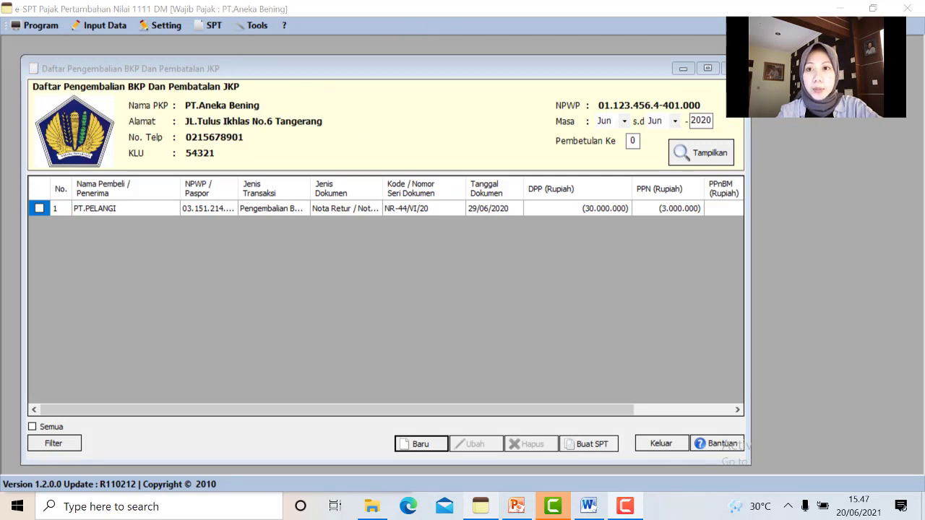
Close the Daftar Pengembalian returns list and bring up the Input Data menu
click(733, 67)
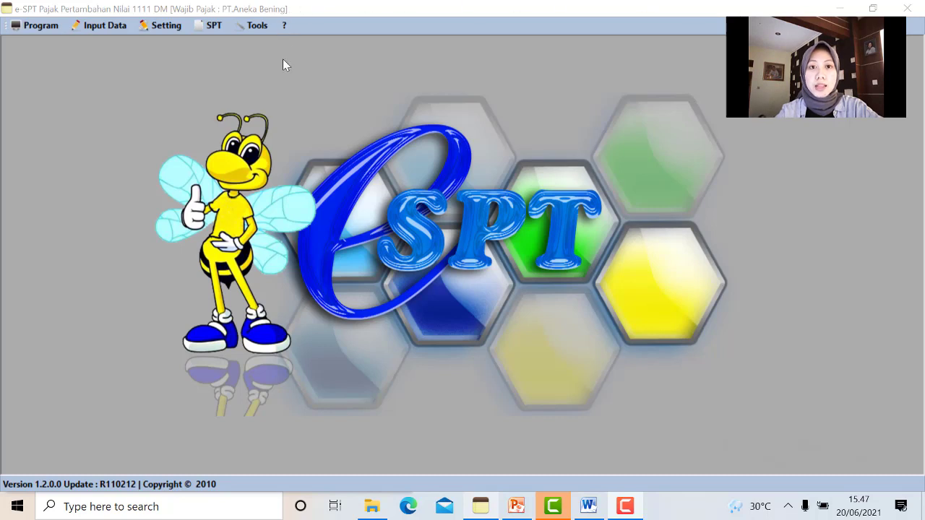
click(121, 29)
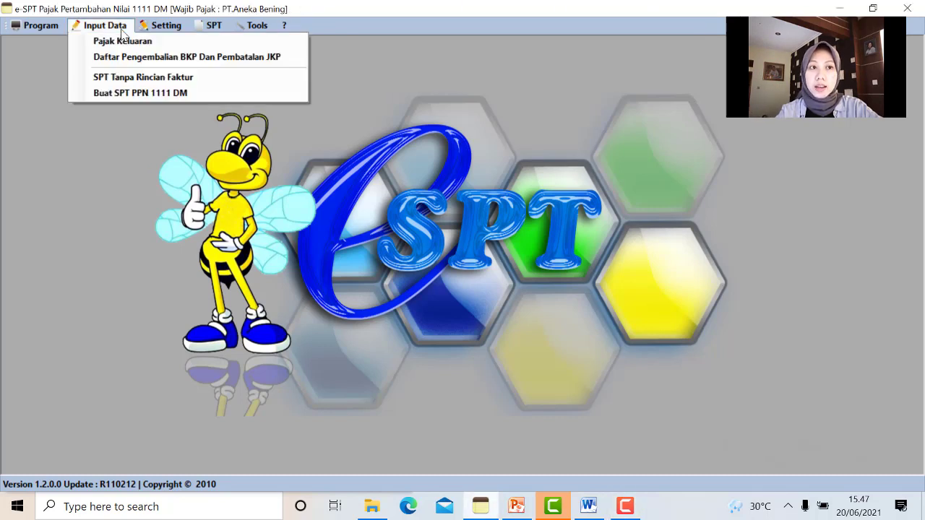
Create the SPT PPN 1111 DM for tax period June 2020, acknowledge the confirmation, and close the dialog
click(145, 94)
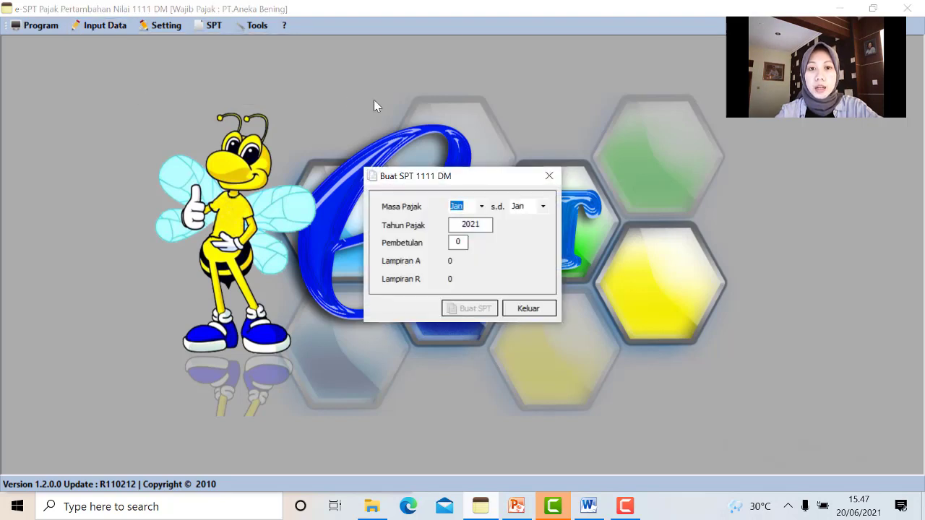
click(482, 206)
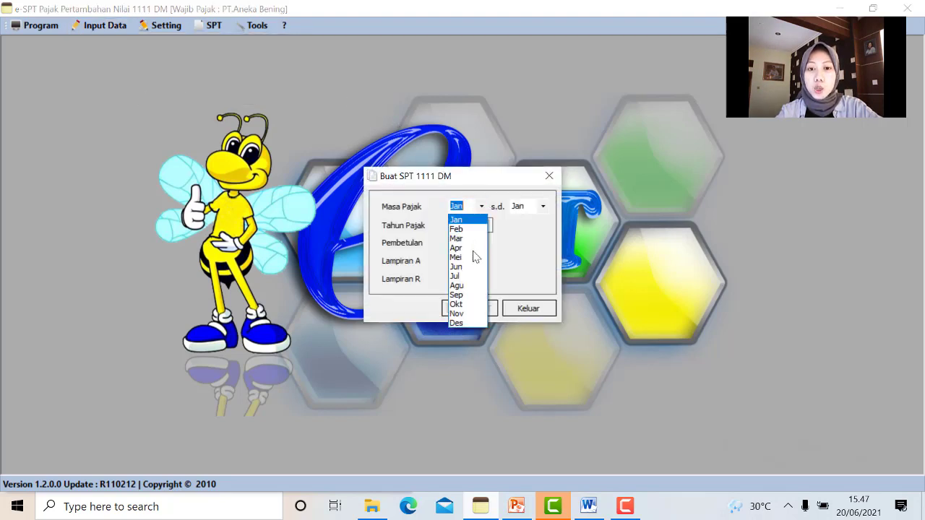
click(474, 267)
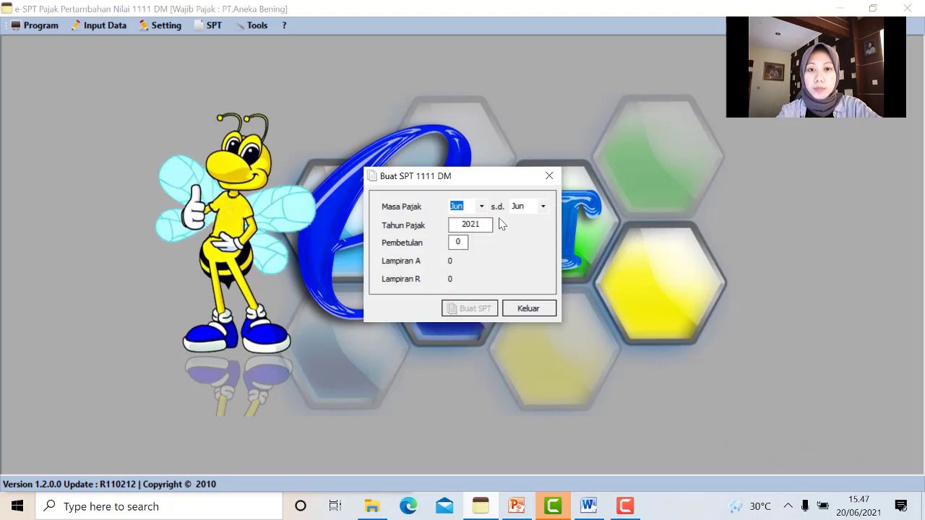
click(483, 224)
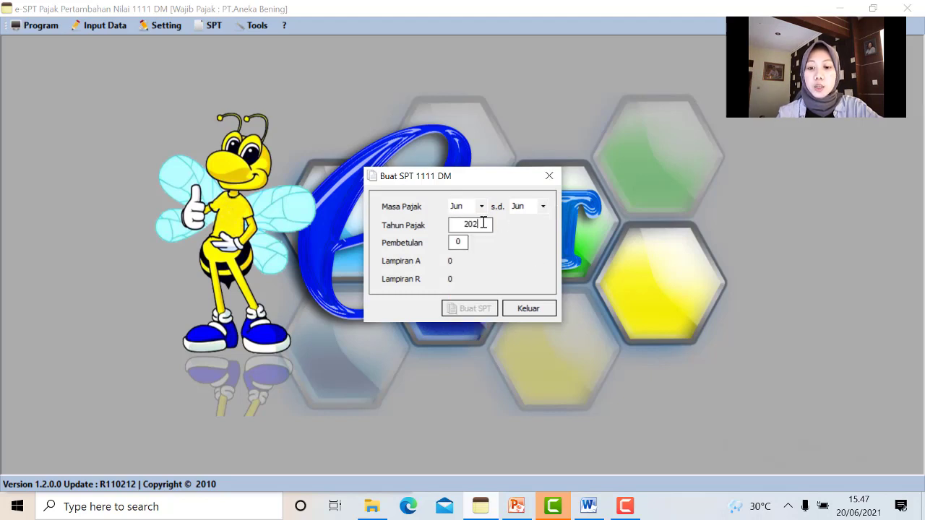
click(465, 245)
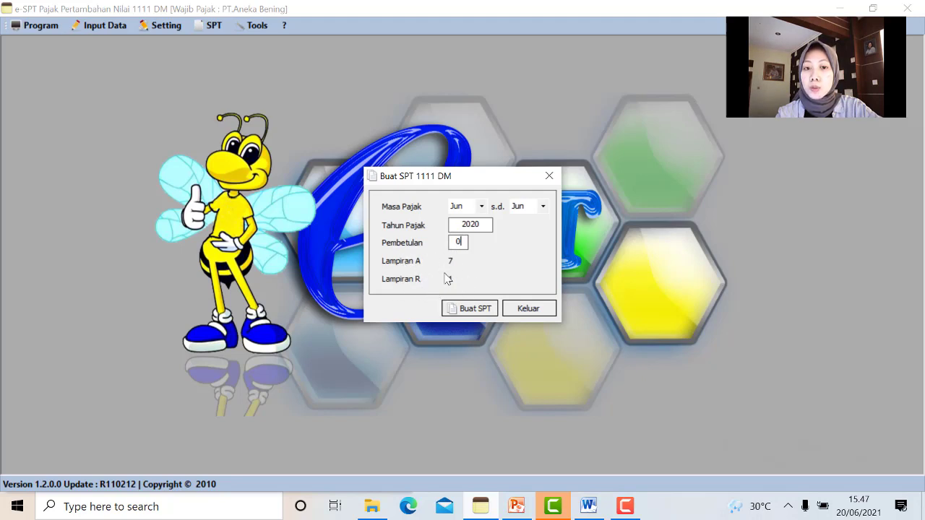
click(484, 310)
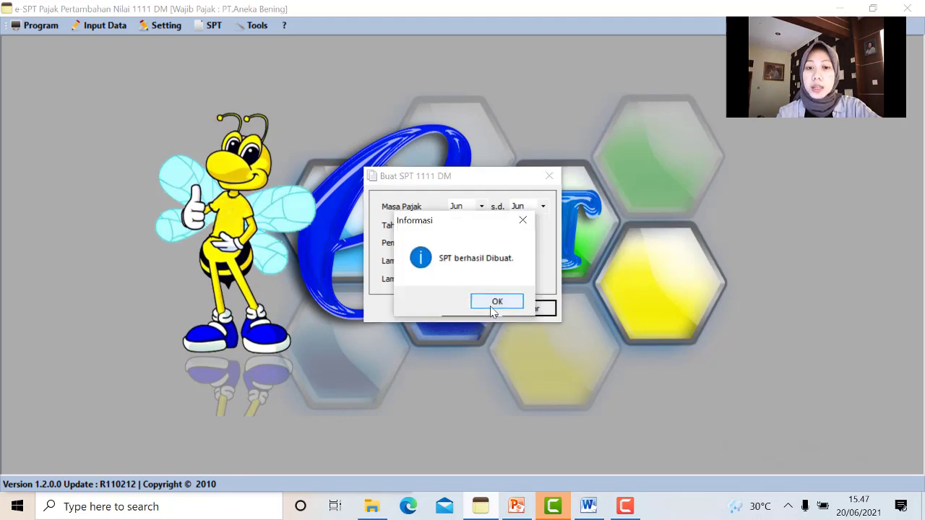
click(494, 303)
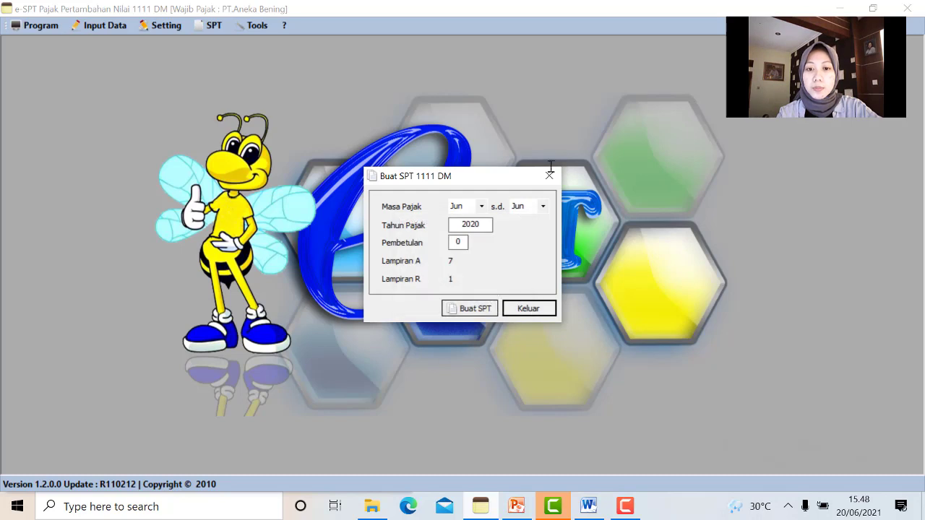
click(530, 308)
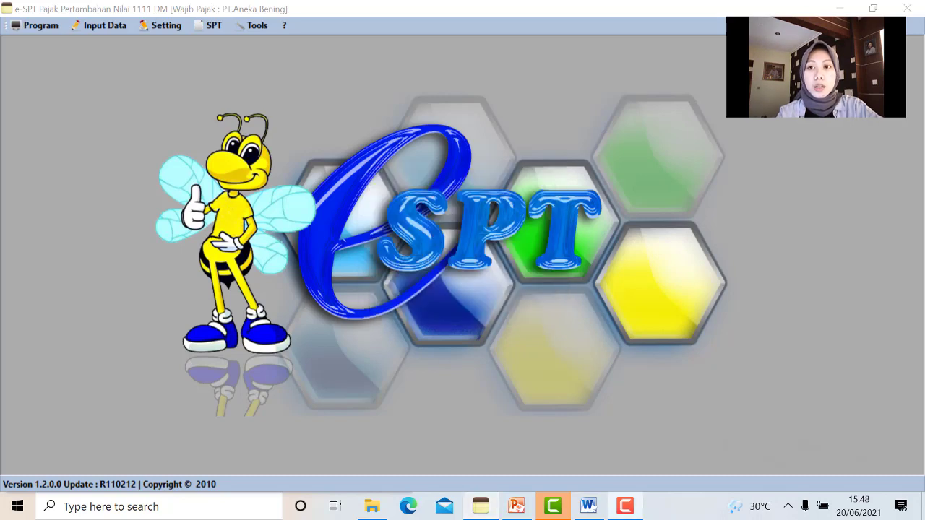
In Setting SPT PPN 1111 DM, filter saved SPTs by Masa and Tahun Pajak, months Juni to Juni
click(156, 26)
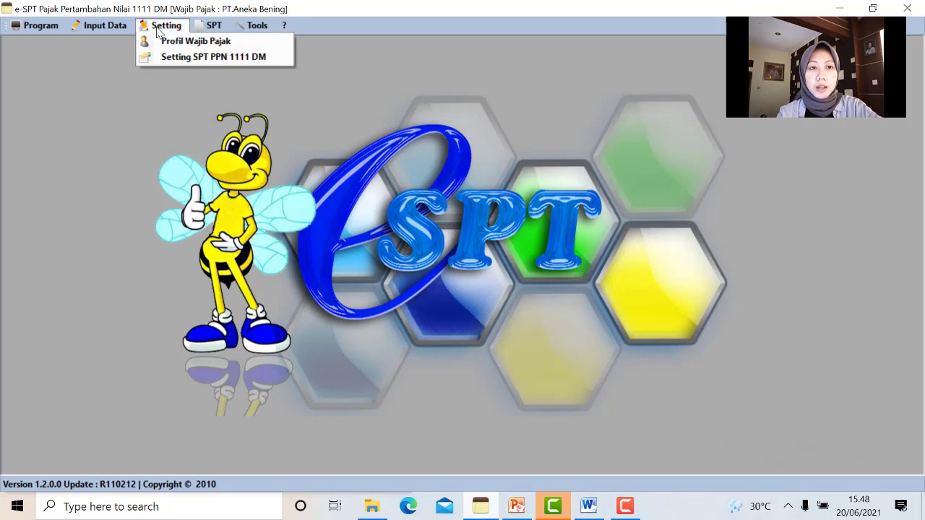
click(175, 58)
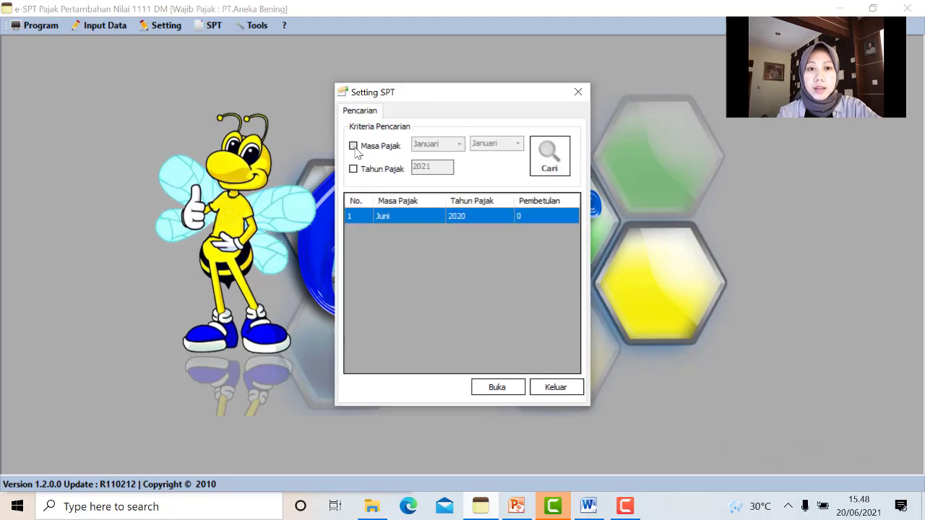
click(354, 146)
click(353, 169)
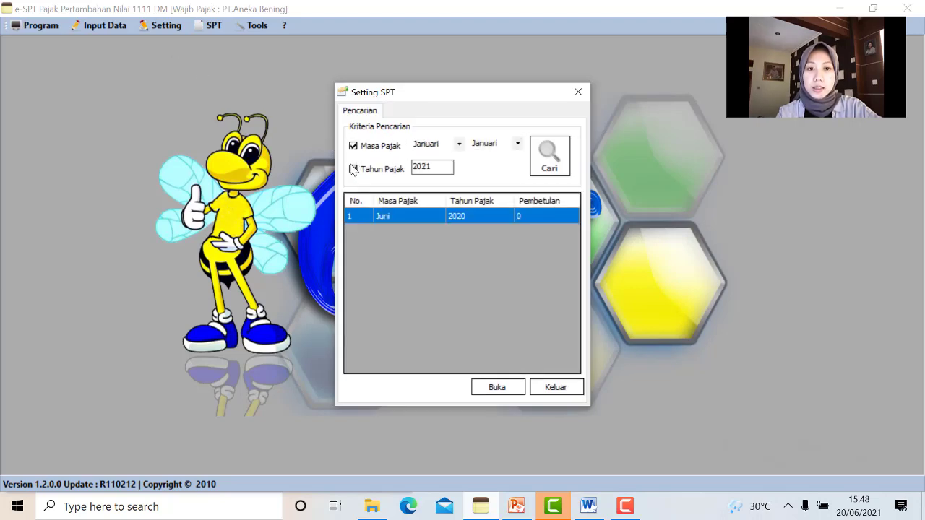
click(461, 148)
click(460, 148)
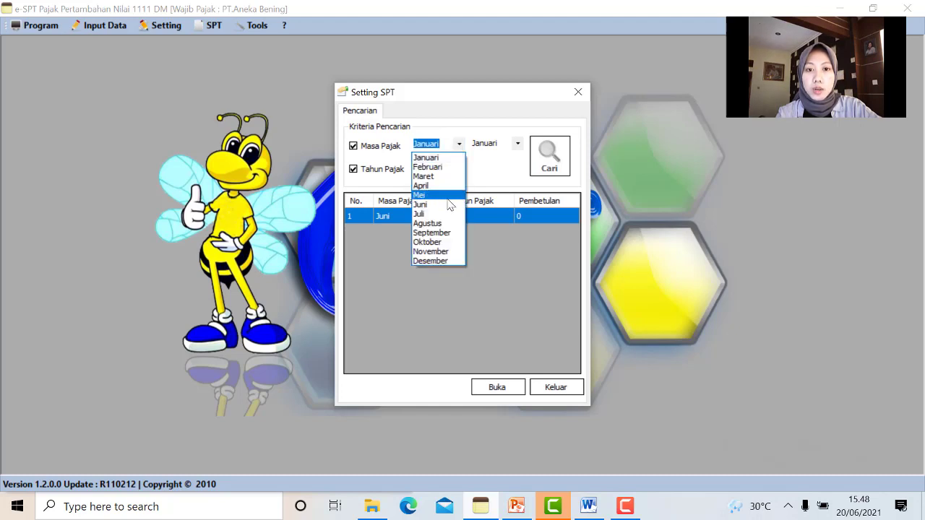
click(448, 205)
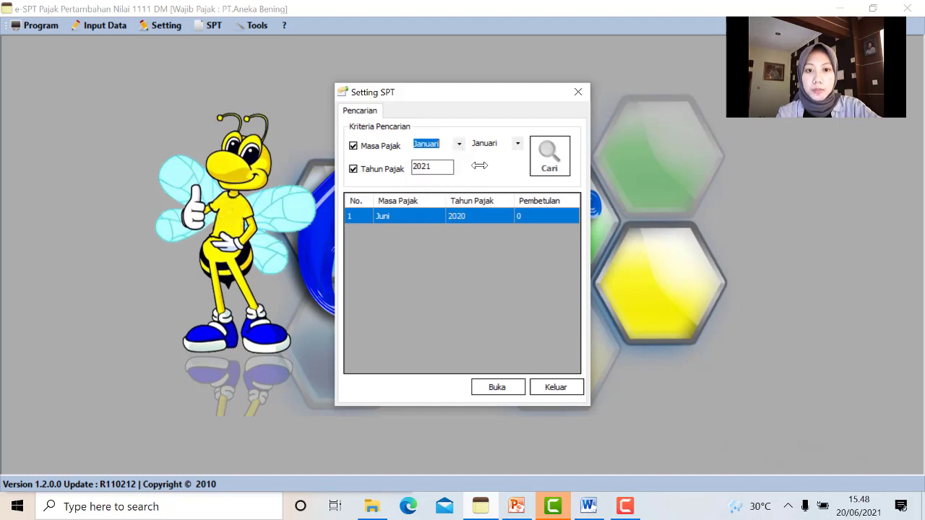
click(514, 146)
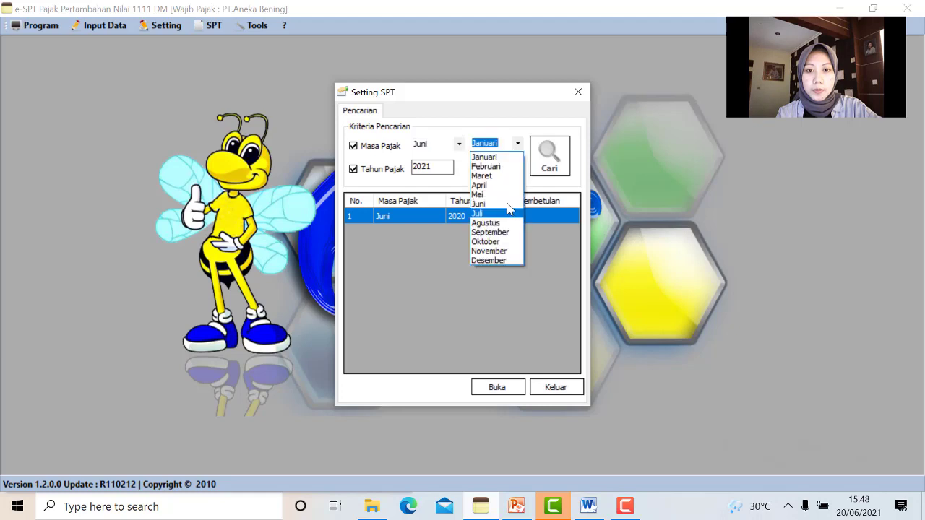
click(505, 206)
Set the tax year to 2020, then open the June 2020 SPT, correction 0, for editing
click(442, 166)
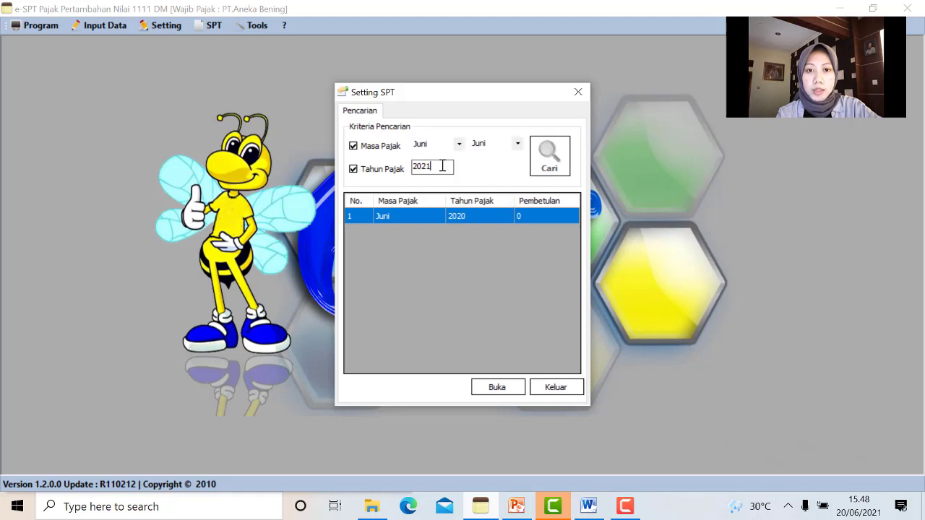
key(BackSpace)
key(BackSpace)
key(BackSpace)
key(BackSpace)
text(2020)
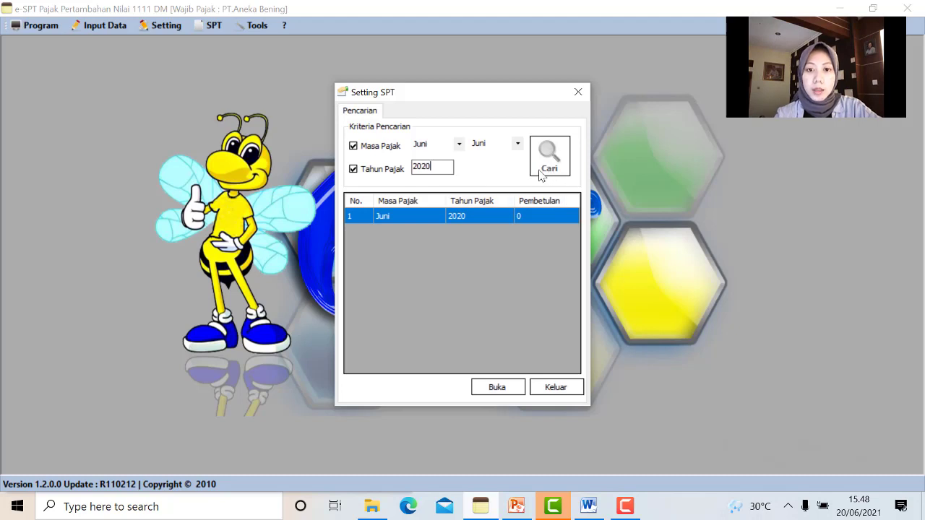
click(493, 223)
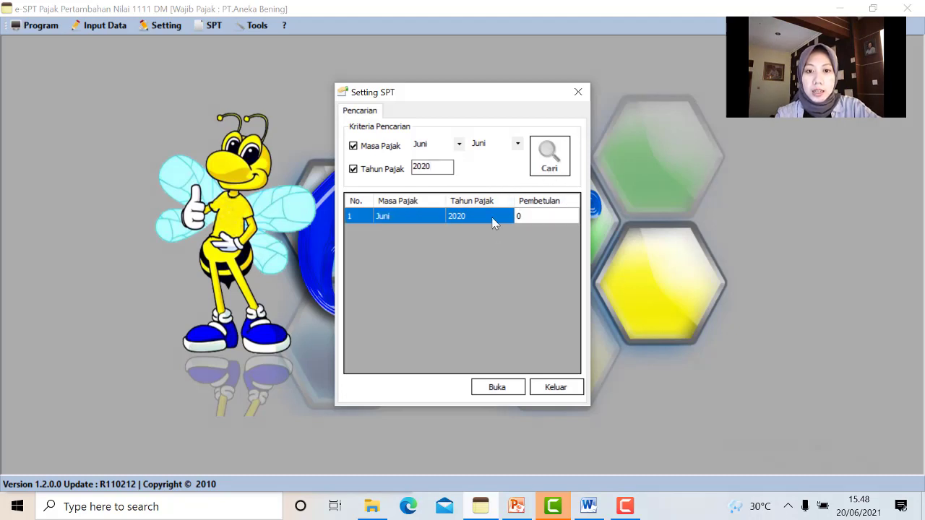
click(512, 394)
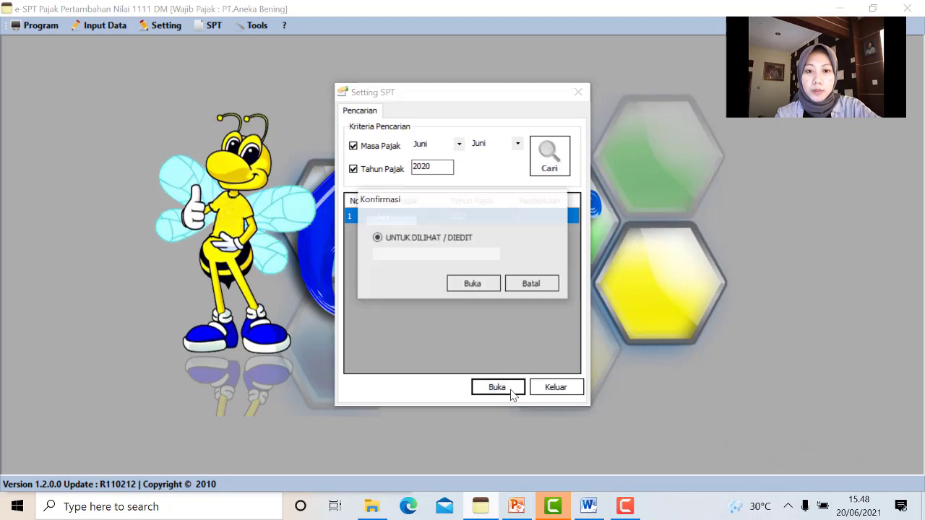
click(473, 284)
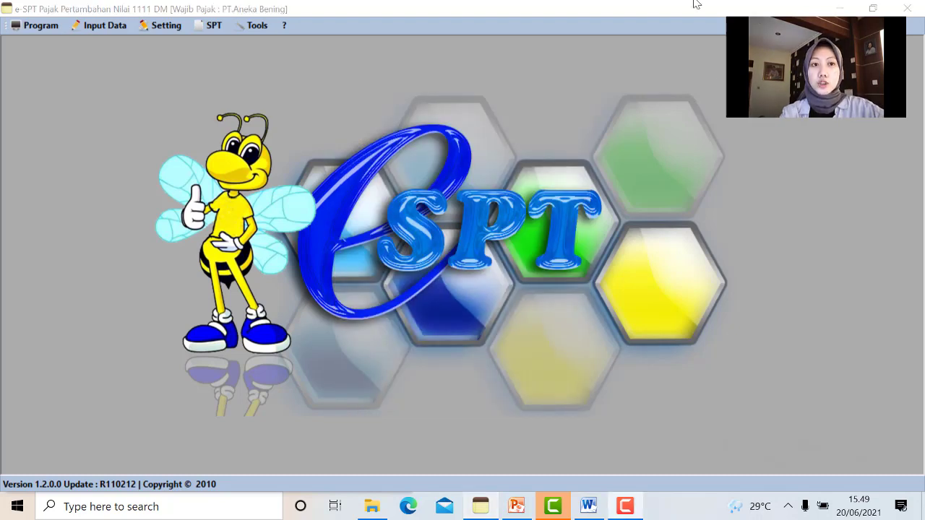
click(223, 28)
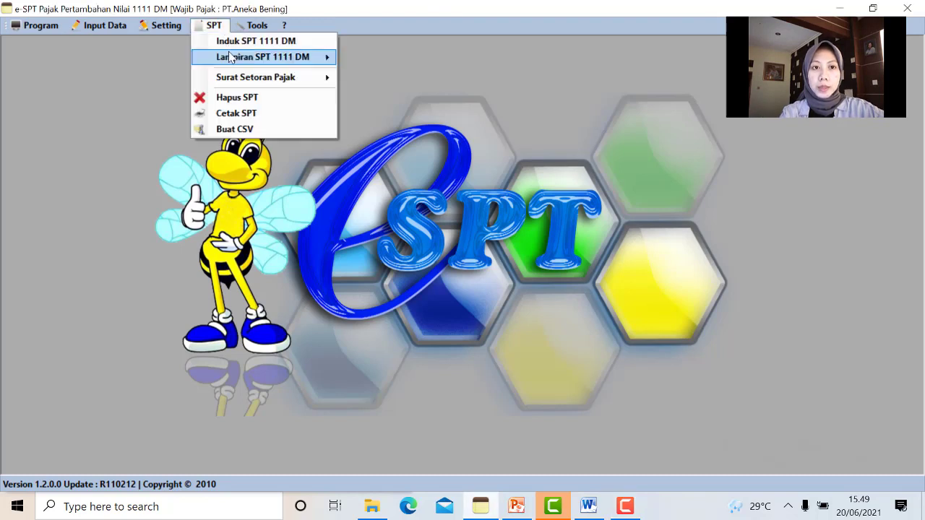
mouse_move(233, 63)
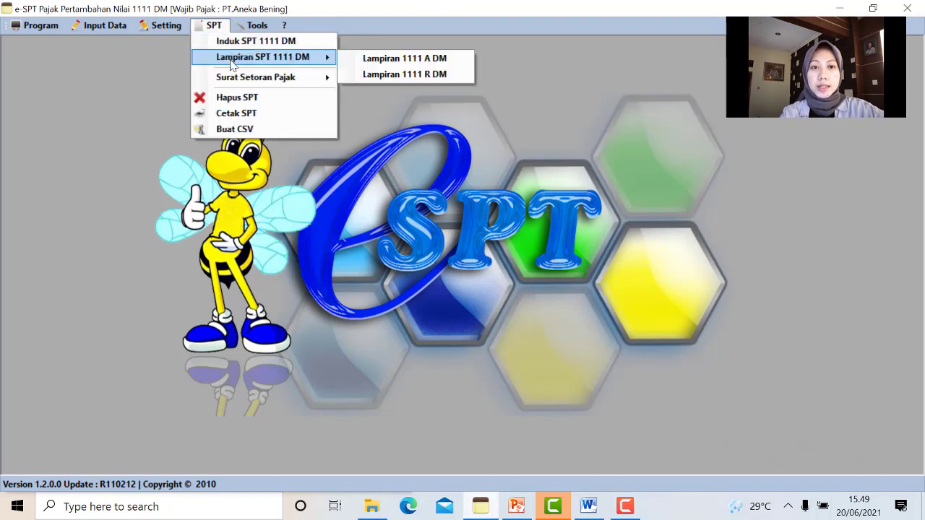
click(344, 65)
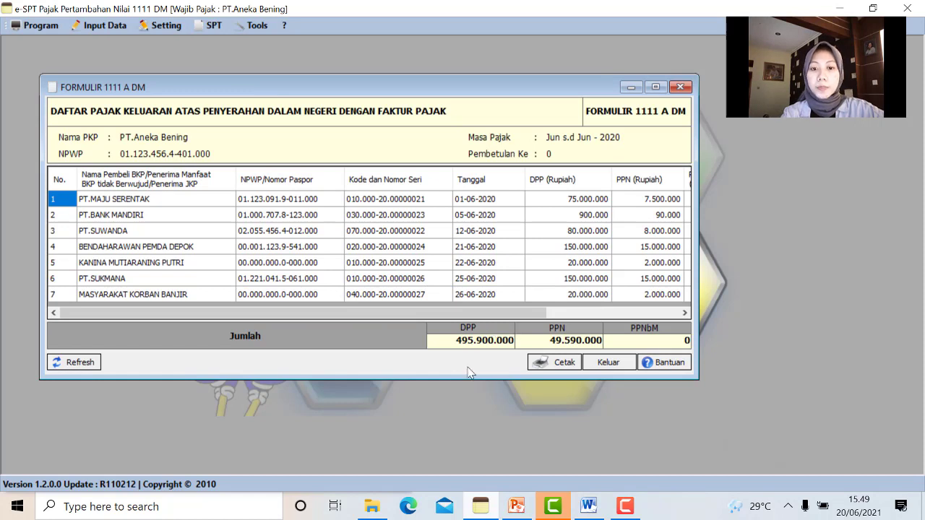
drag(456, 340, 529, 339)
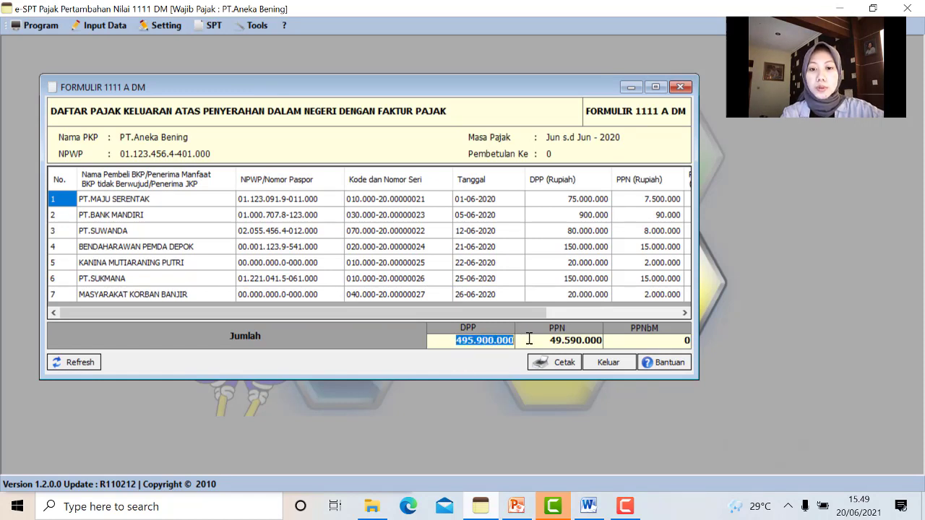
click(680, 87)
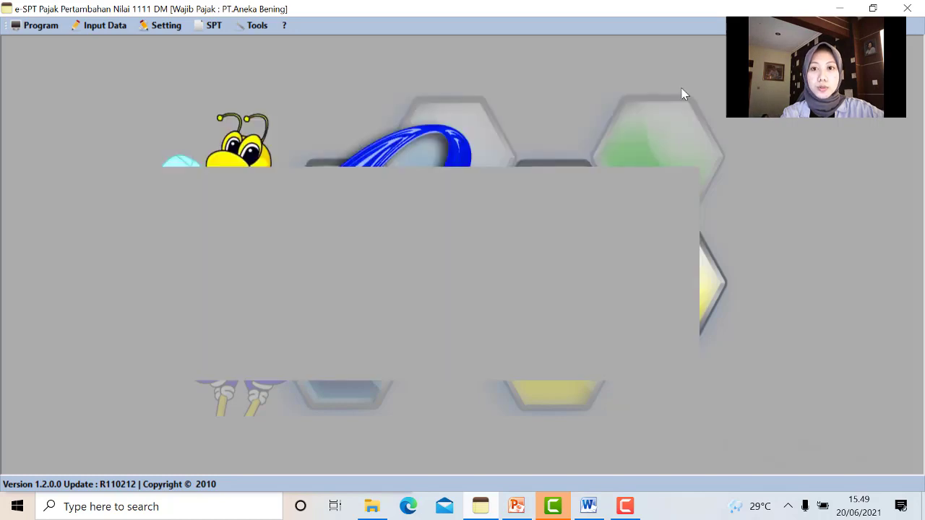
click(204, 27)
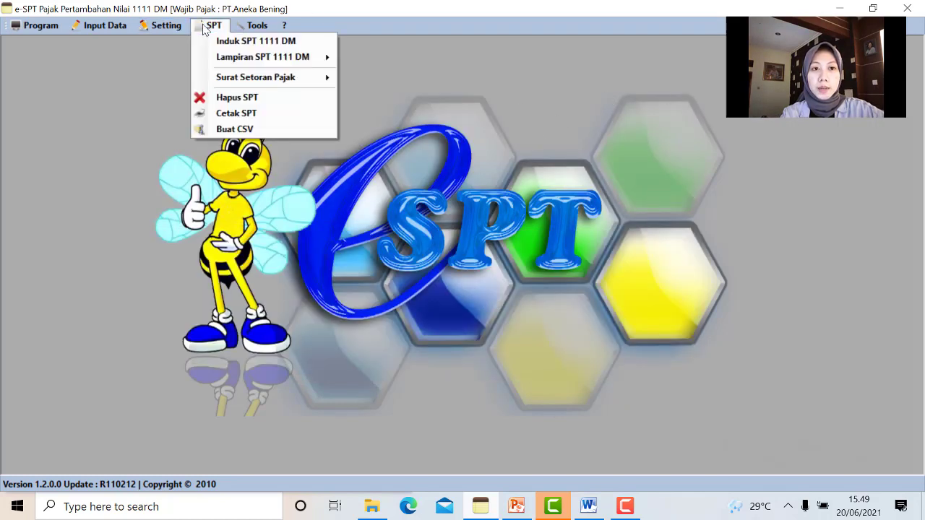
mouse_move(217, 65)
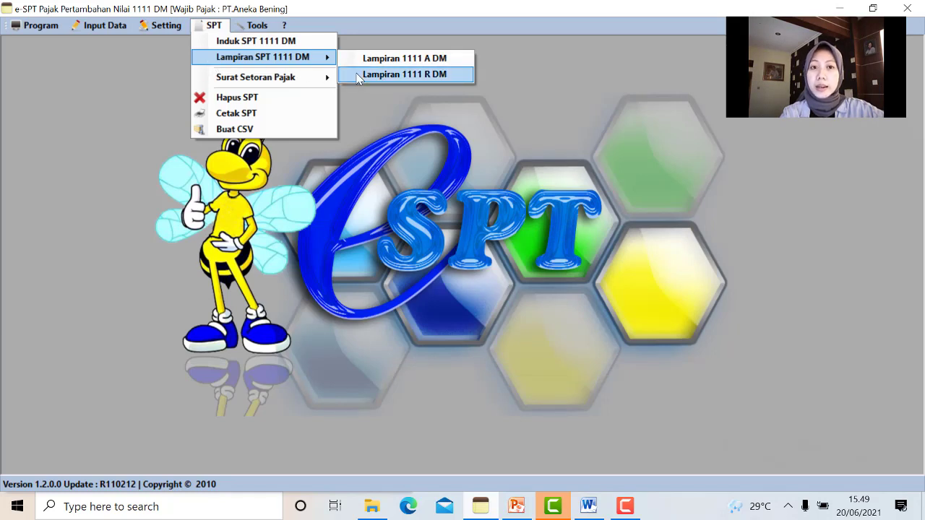
click(359, 75)
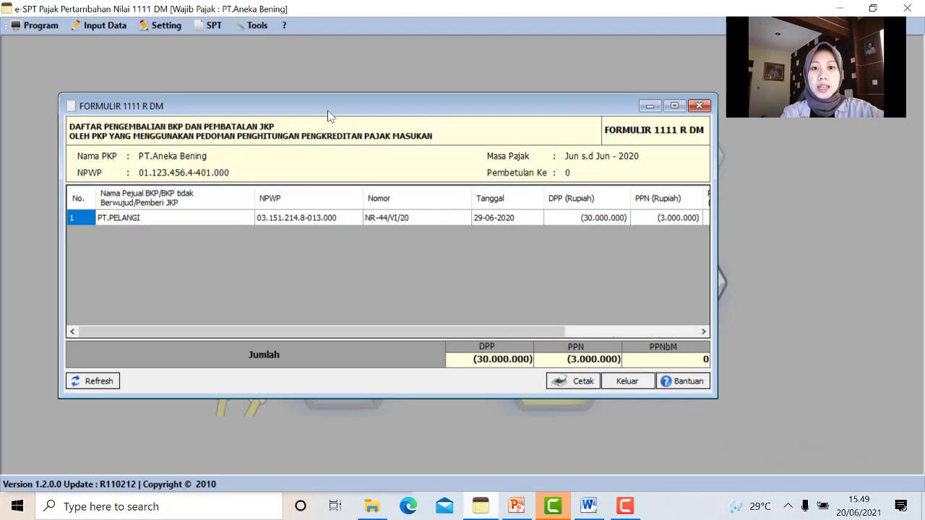
drag(475, 359, 533, 359)
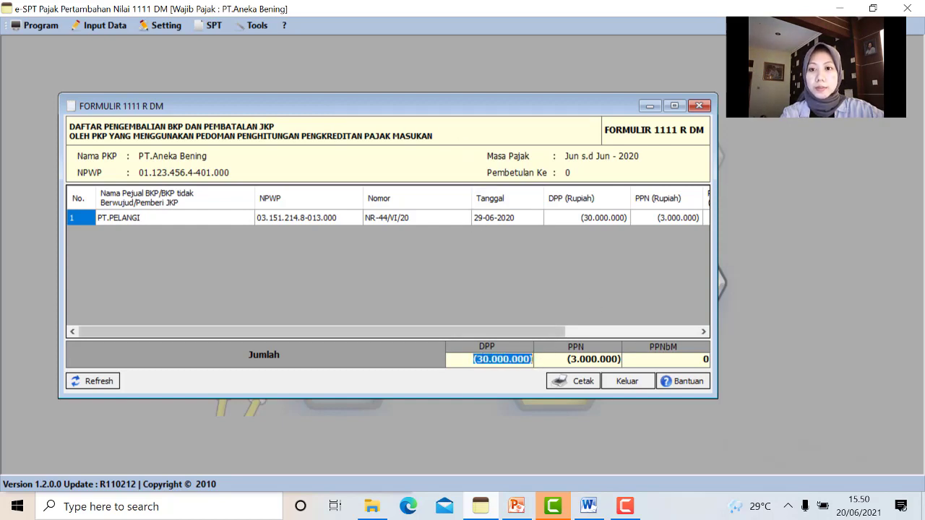
click(699, 106)
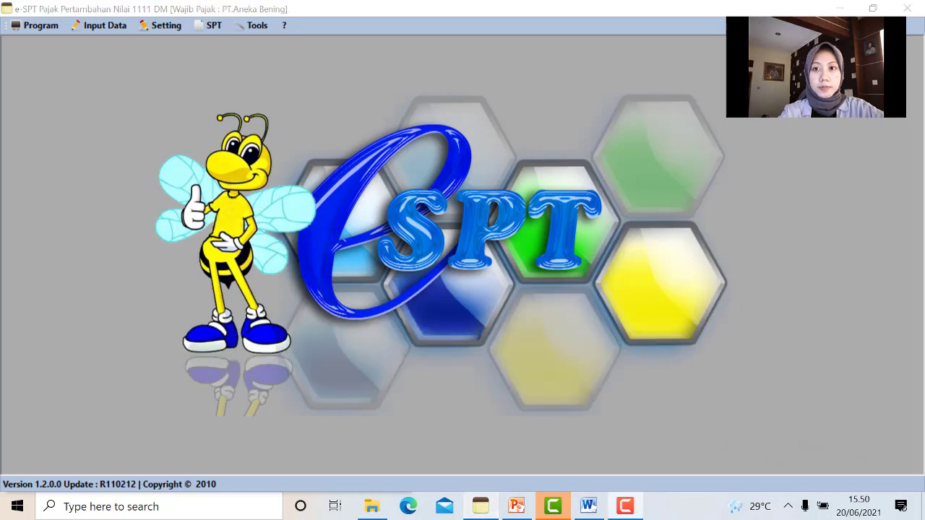
Open the Induk SPT form, enter 495.900.000 as Penyerahan Barang DPP, and view Bagian II (A - E)
click(201, 25)
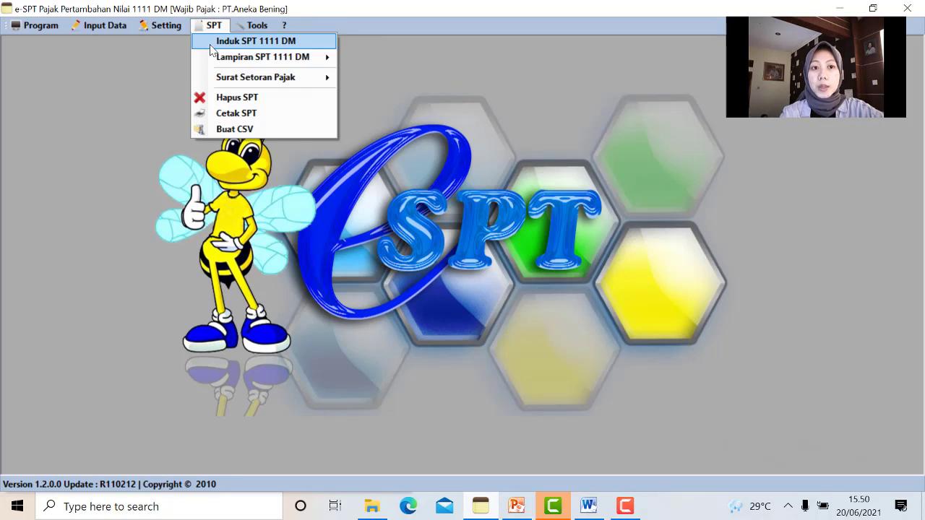
click(211, 45)
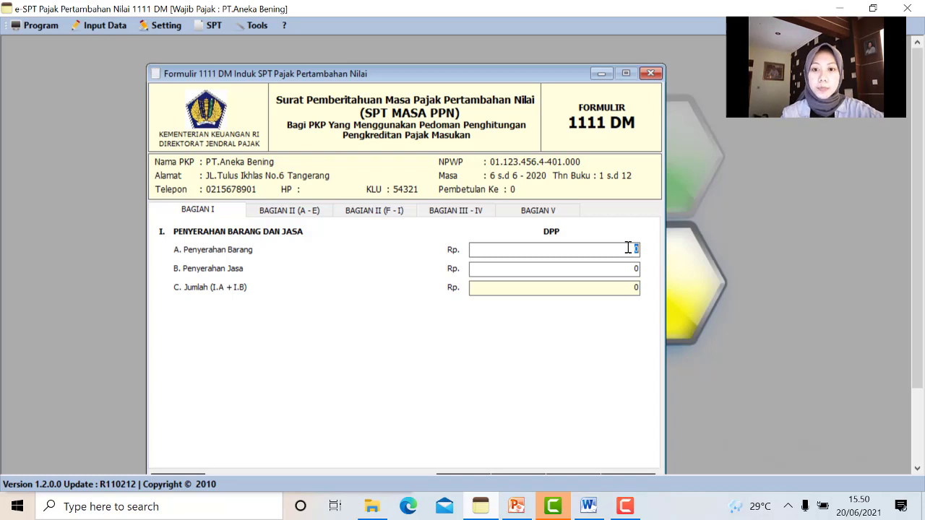
key(BackSpace)
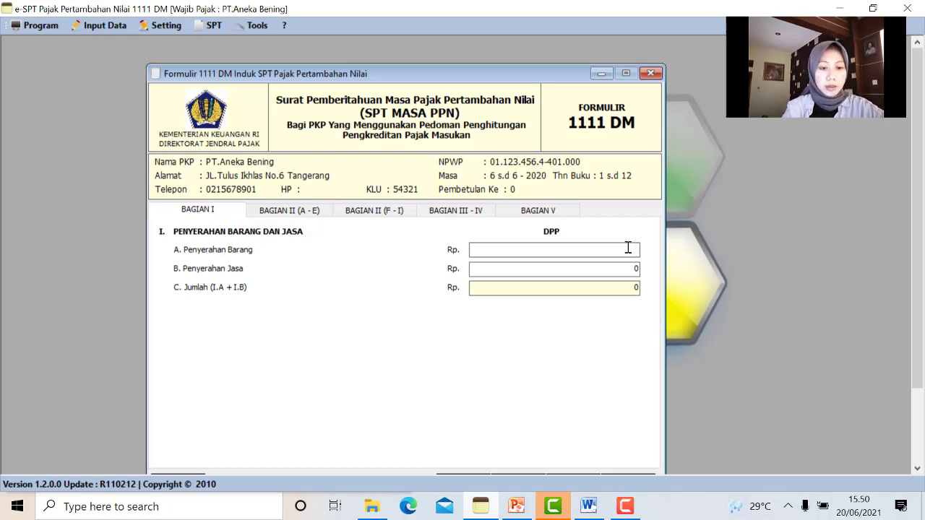
text(495)
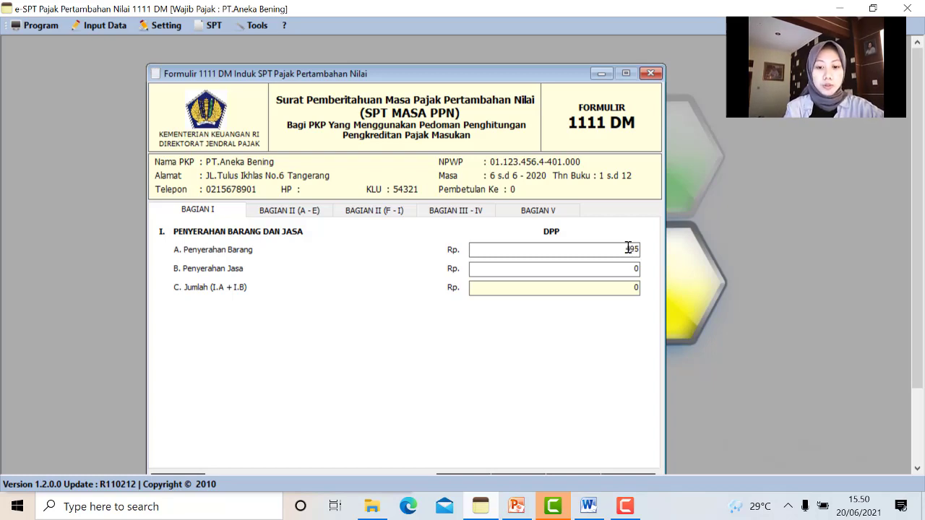
text(00000000)
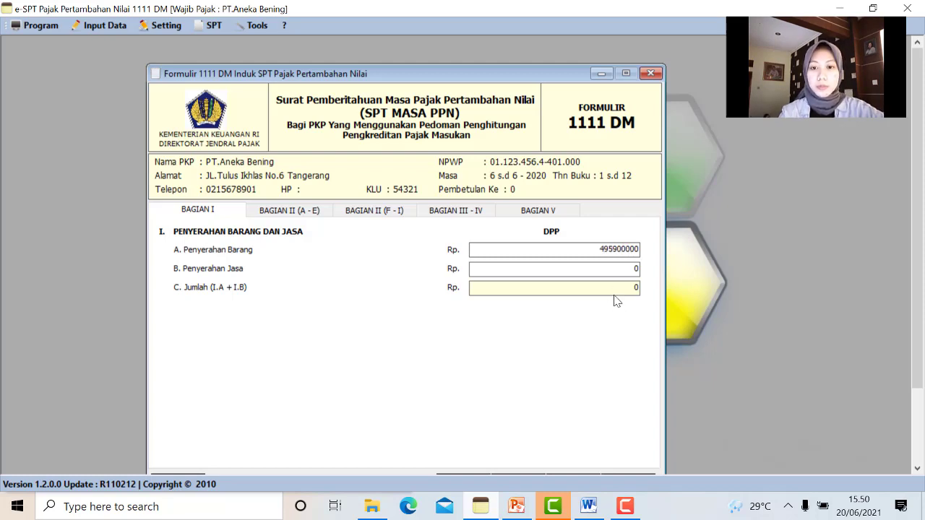
click(611, 297)
click(306, 217)
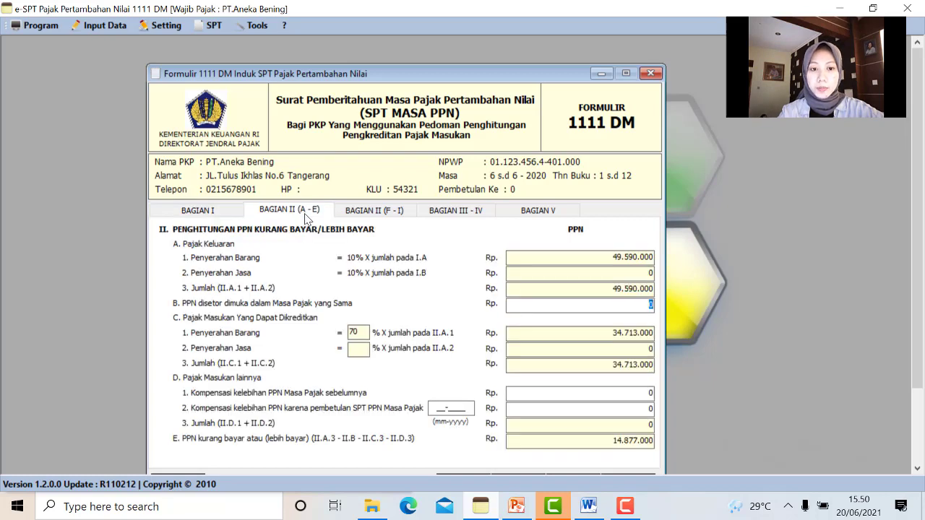
Nudge the form window up and show the Bagian II (F - I) sections
drag(352, 78, 351, 65)
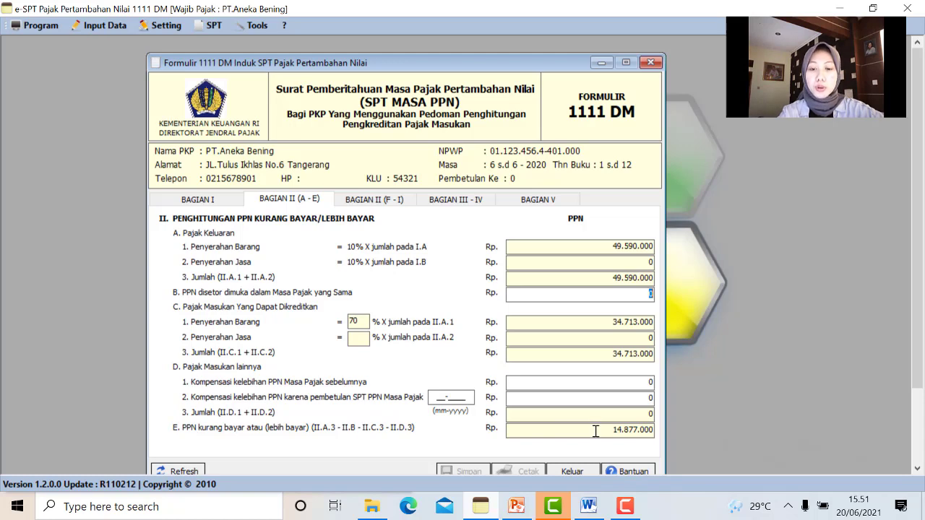
click(384, 204)
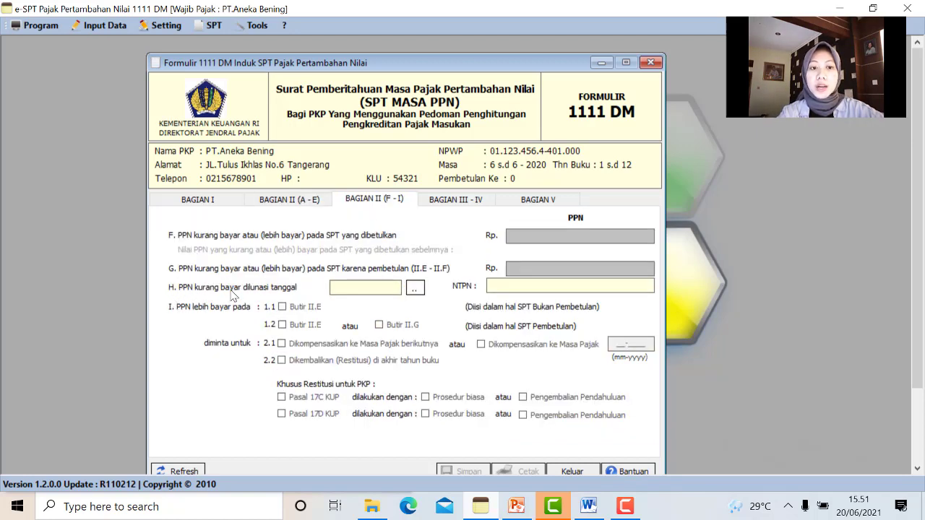
Start the II.H SSP with deposit code 100, the payment's NTPN, and amount 14.877.000
click(416, 288)
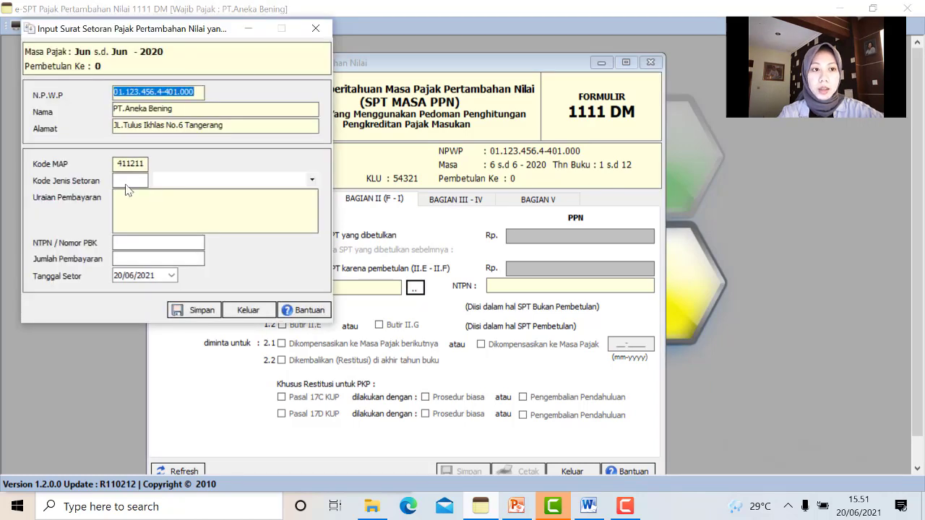
click(313, 183)
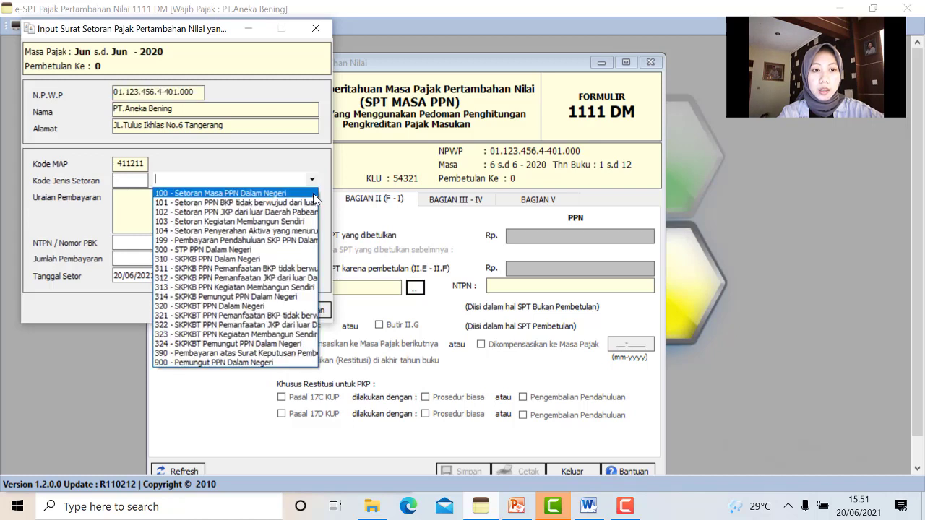
click(315, 194)
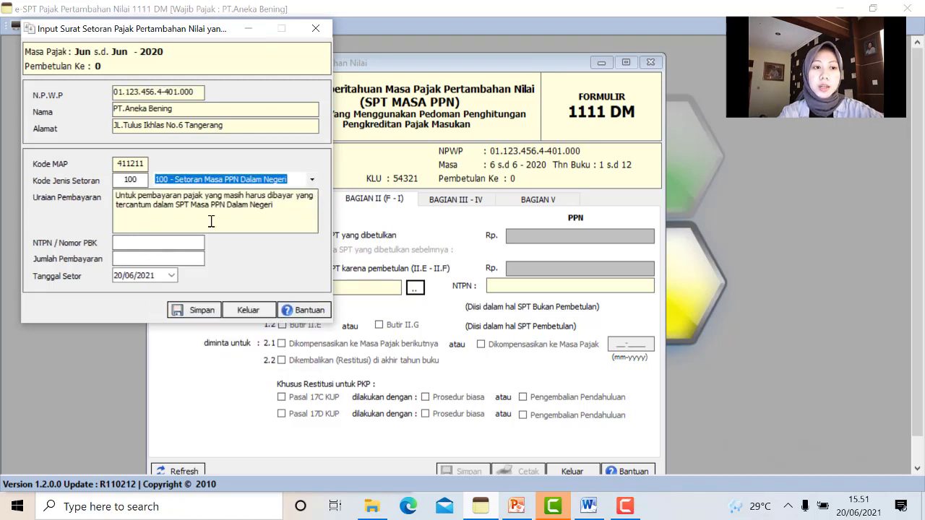
click(198, 244)
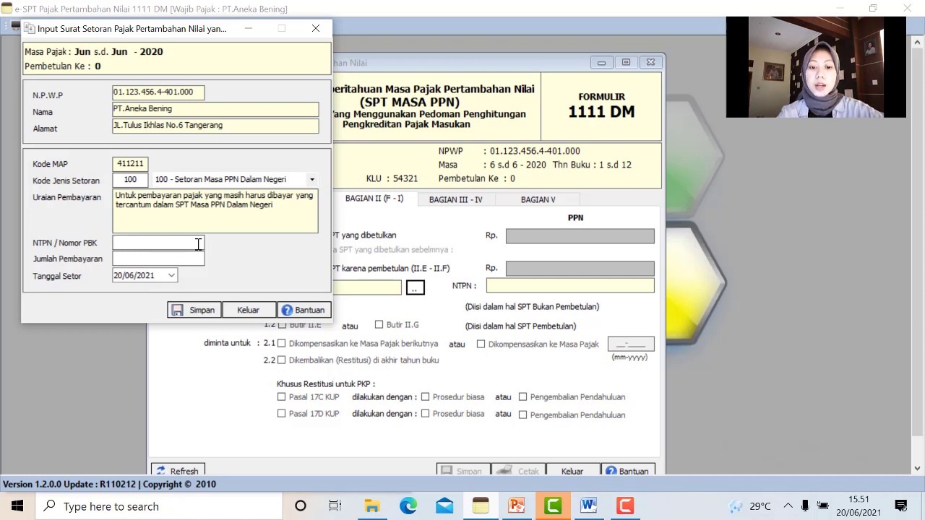
text(12)
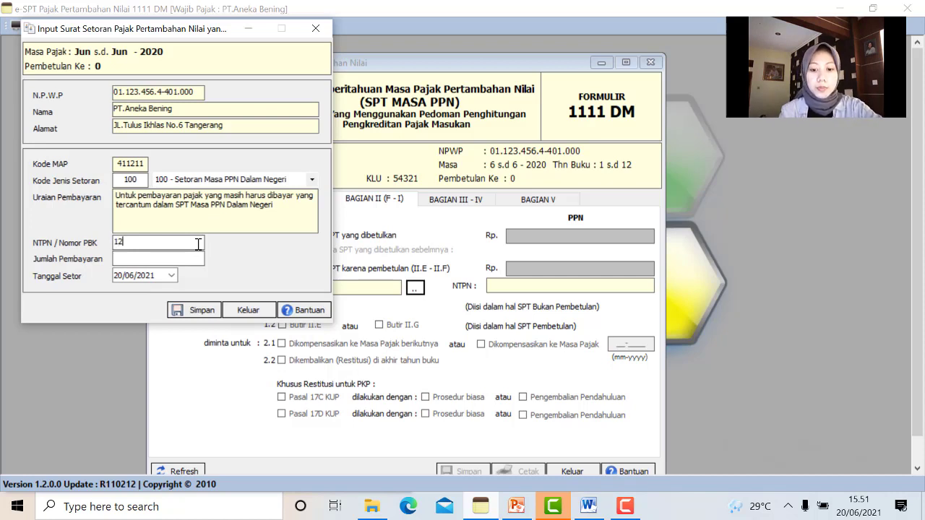
text(87GH45TD90325G)
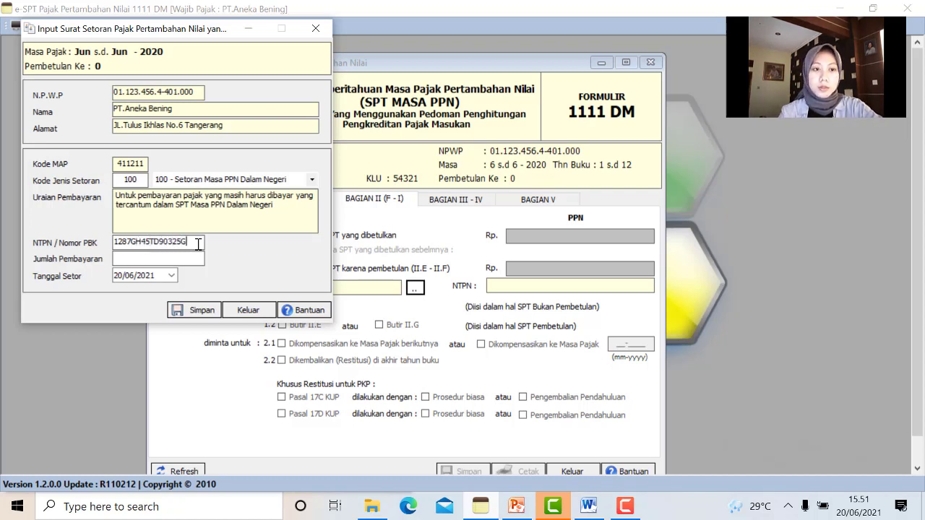
click(131, 258)
text(14)
text(877)
text(000)
Set the payment date to 01/07/2020 and save the SSP record
click(172, 276)
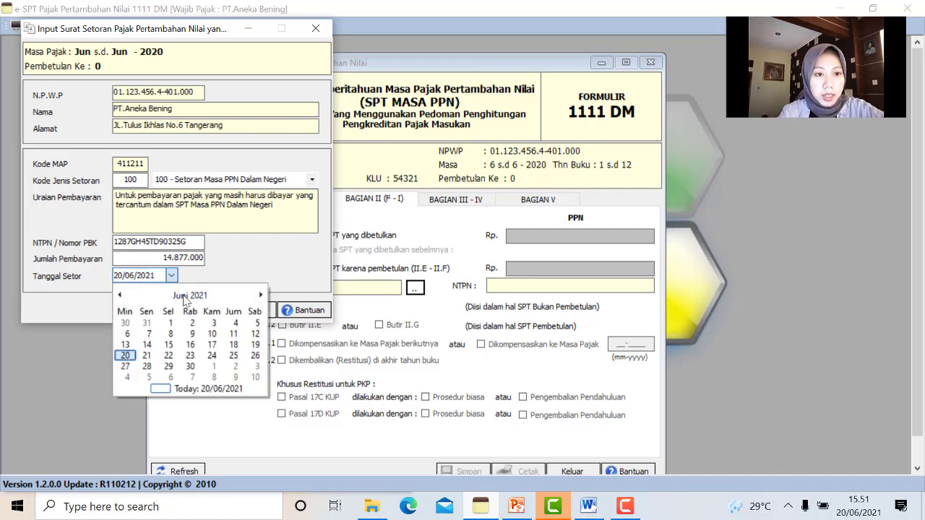
click(186, 296)
click(192, 296)
click(171, 319)
click(212, 343)
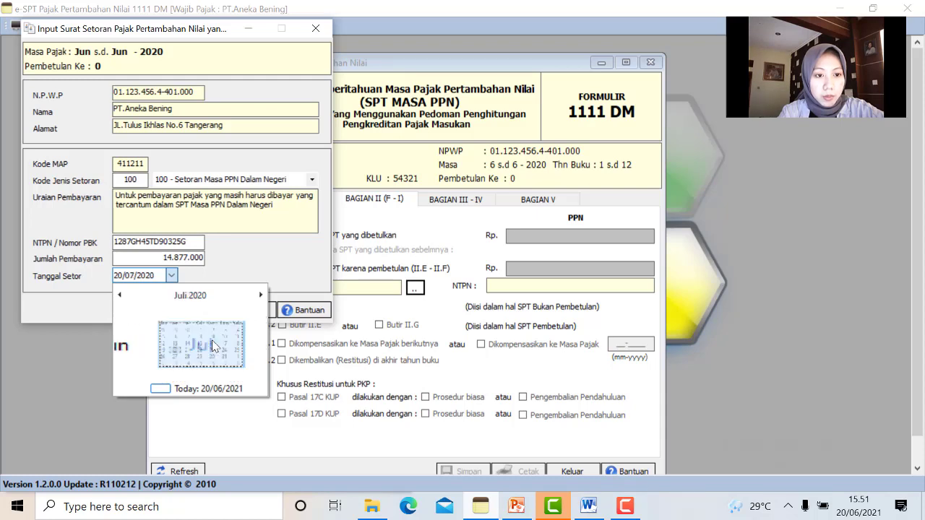
click(191, 323)
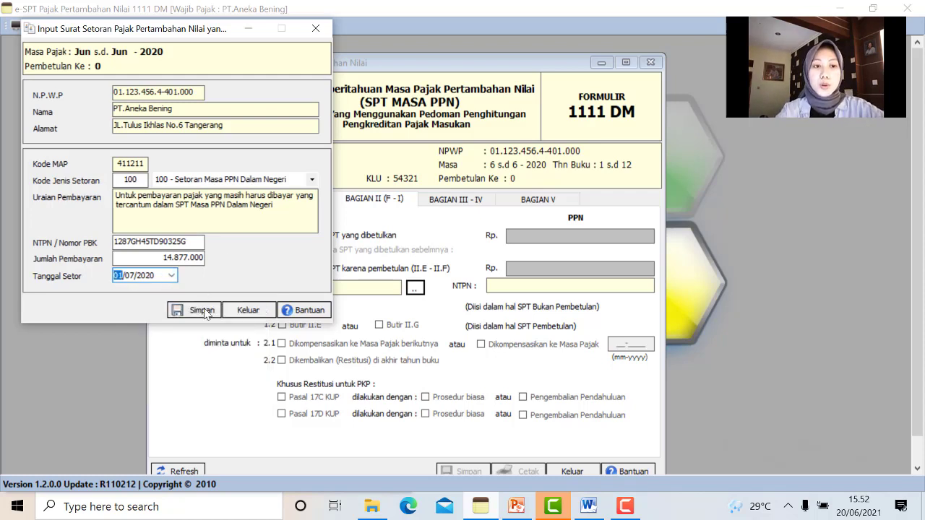
click(203, 311)
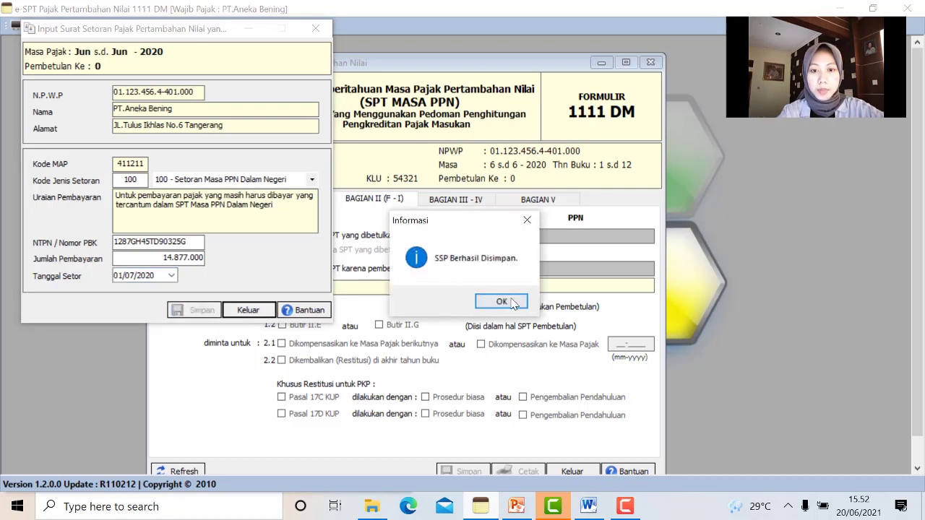
click(501, 302)
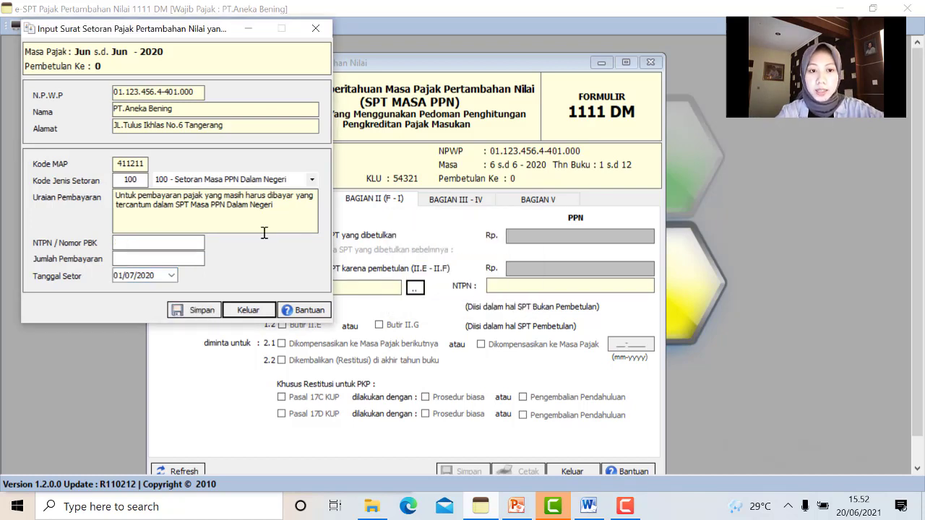
Show Bagian III - IV, read item c in the Word assignment, and open the III.C code 103 SSP entry
click(316, 29)
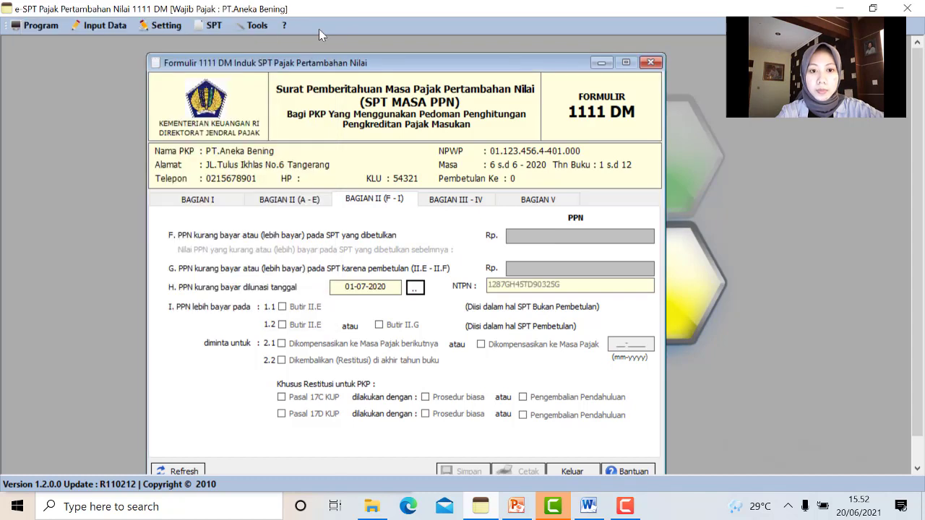
click(453, 202)
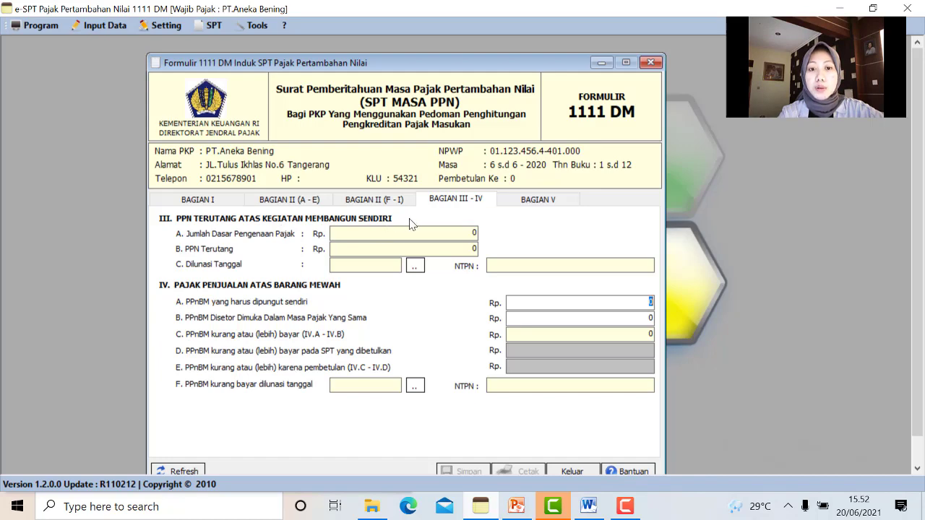
click(871, 9)
scroll(147, 348, down, 1)
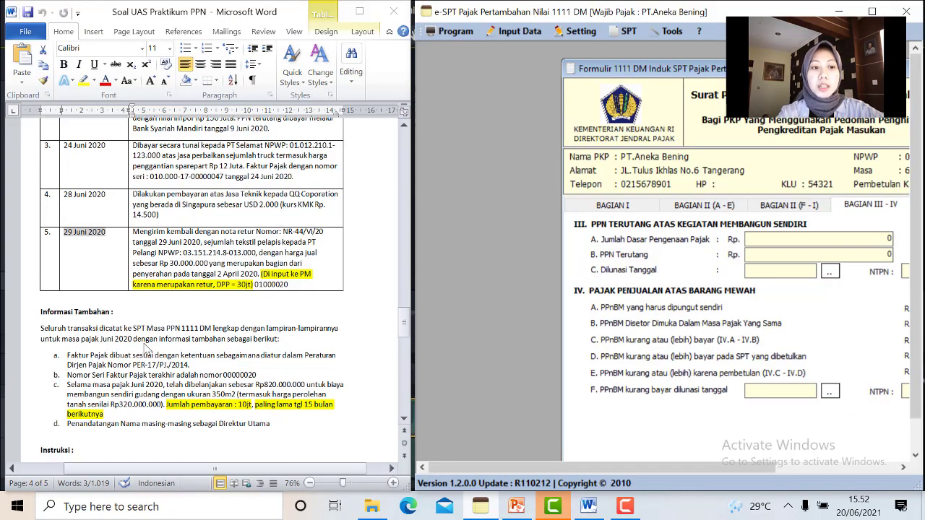
drag(69, 389, 329, 417)
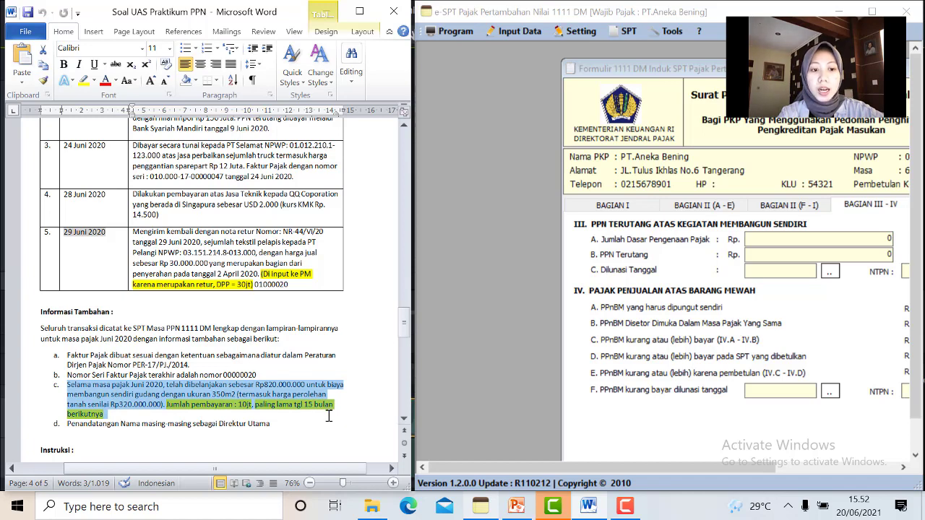
click(280, 423)
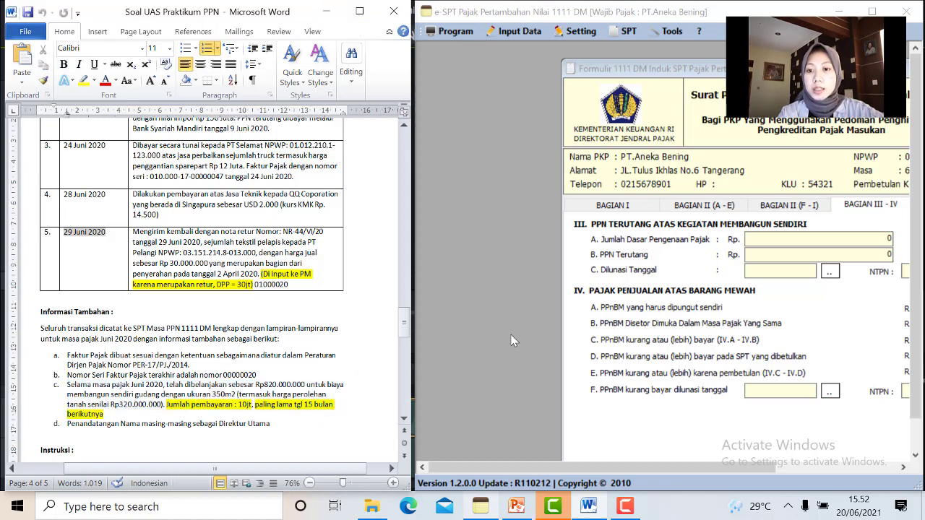
click(831, 273)
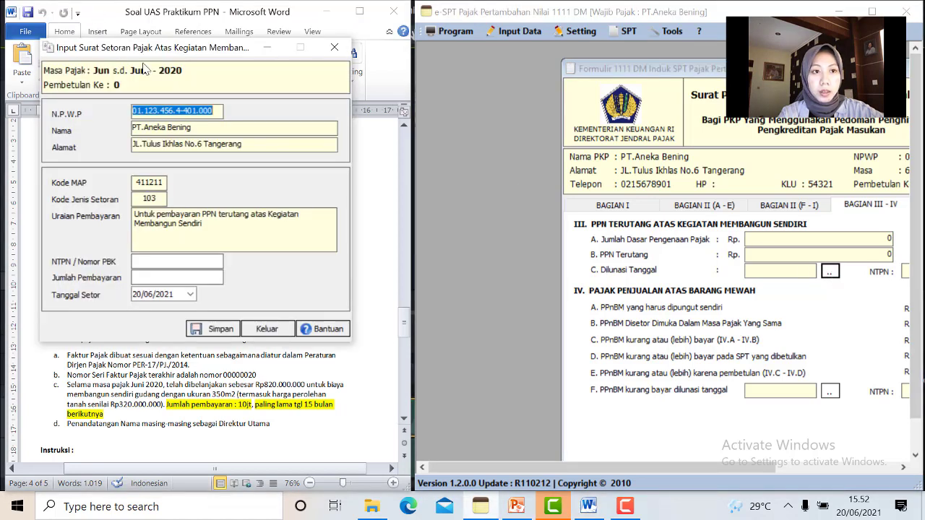
Move the SSP window over the form, enter the self-construction payment's NTPN, then check Word for the amount
drag(126, 49, 549, 113)
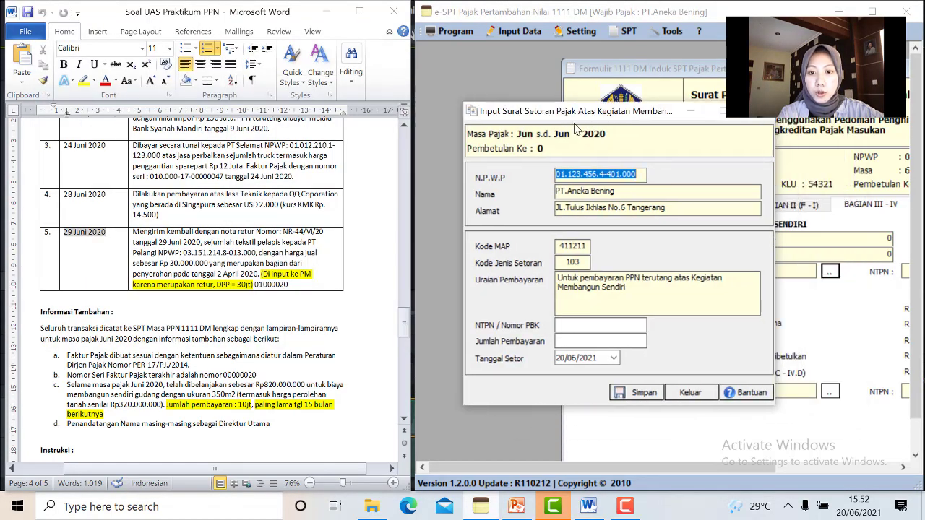
click(607, 325)
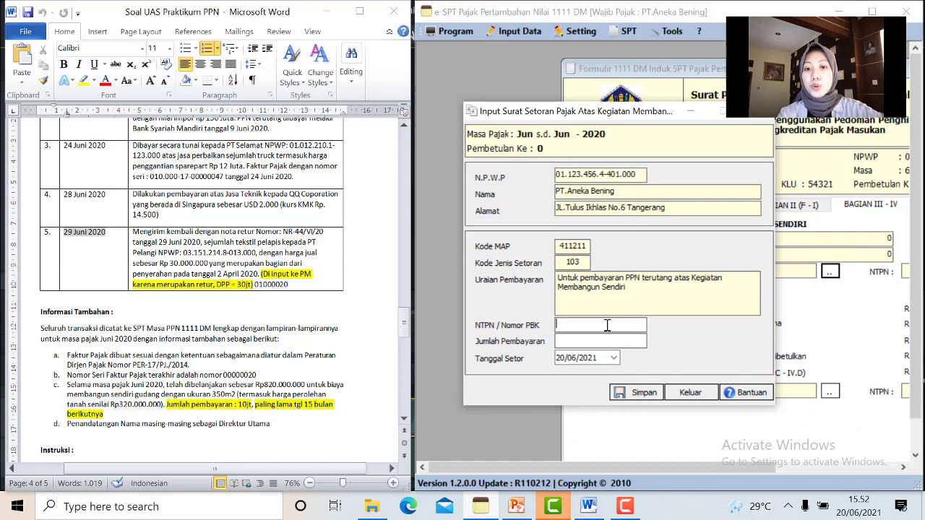
text(12)
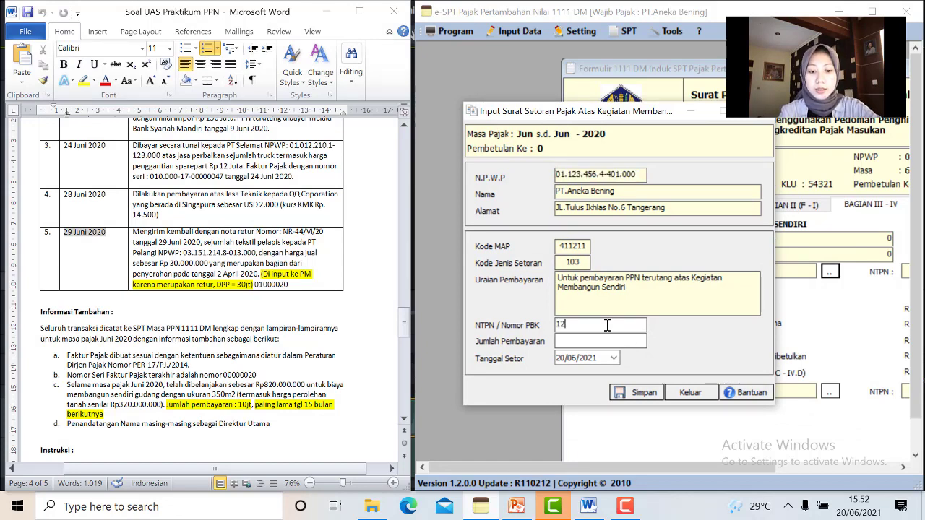
text(HF6O)
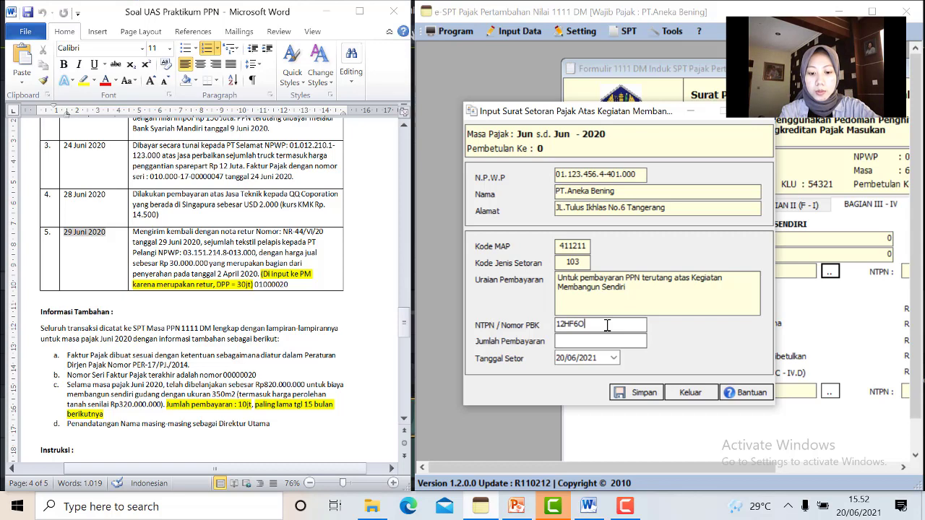
text(K6SD8)
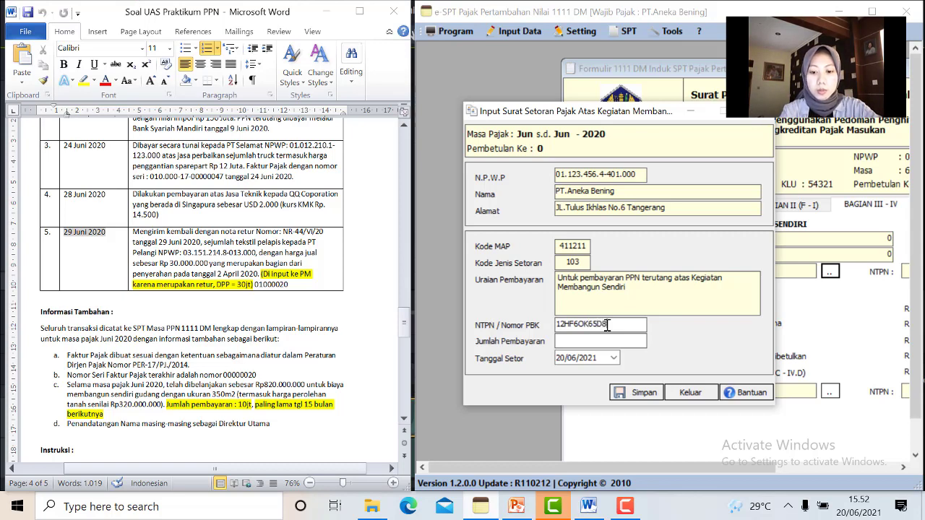
text(303GB)
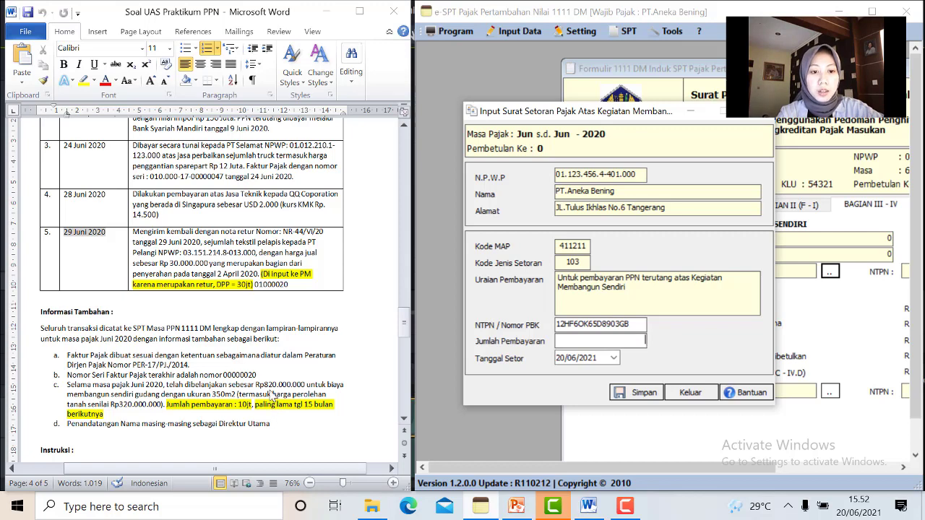
click(272, 387)
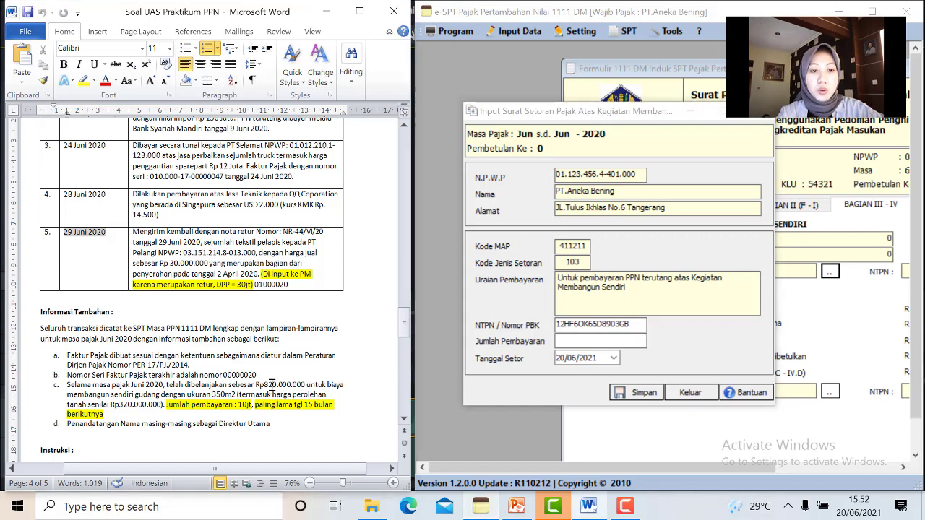
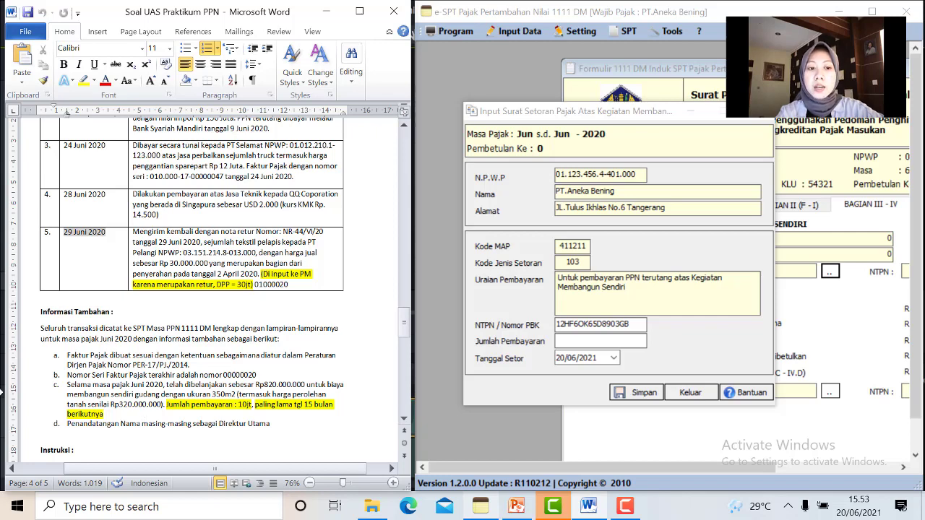
Enter a 10000000 payment amount and set the deposit date to 10/07/2020
click(575, 342)
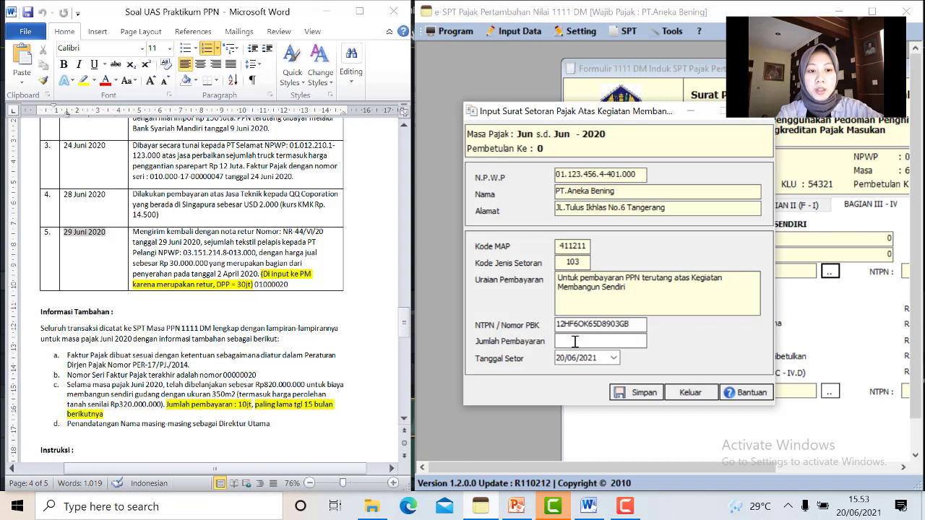
text(1000)
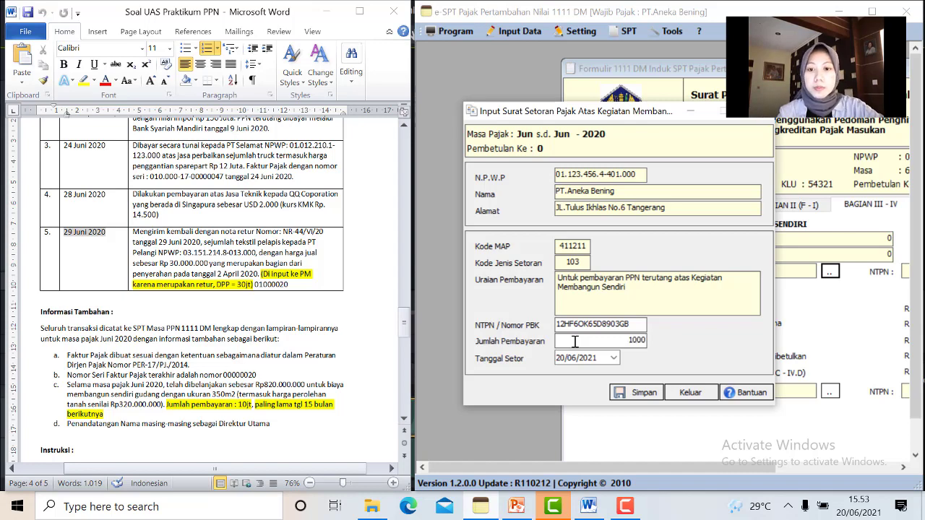
text(0000)
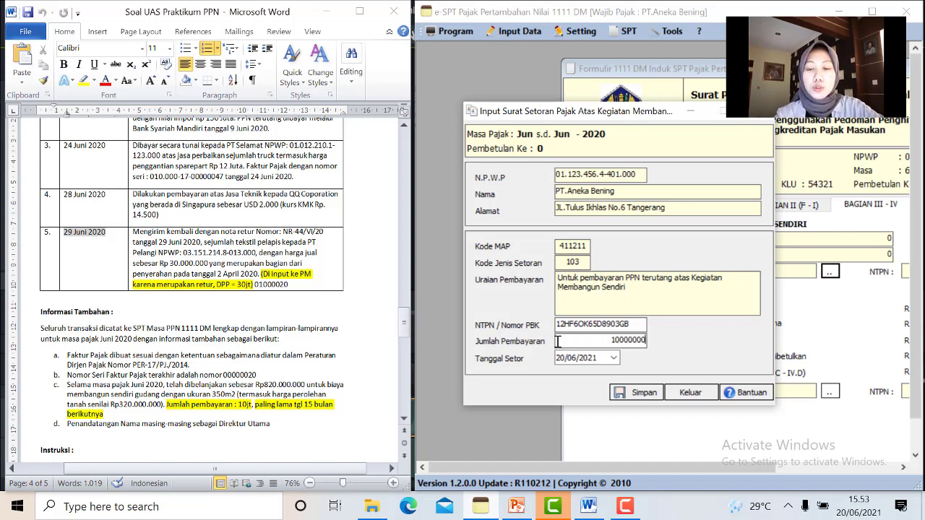
click(613, 359)
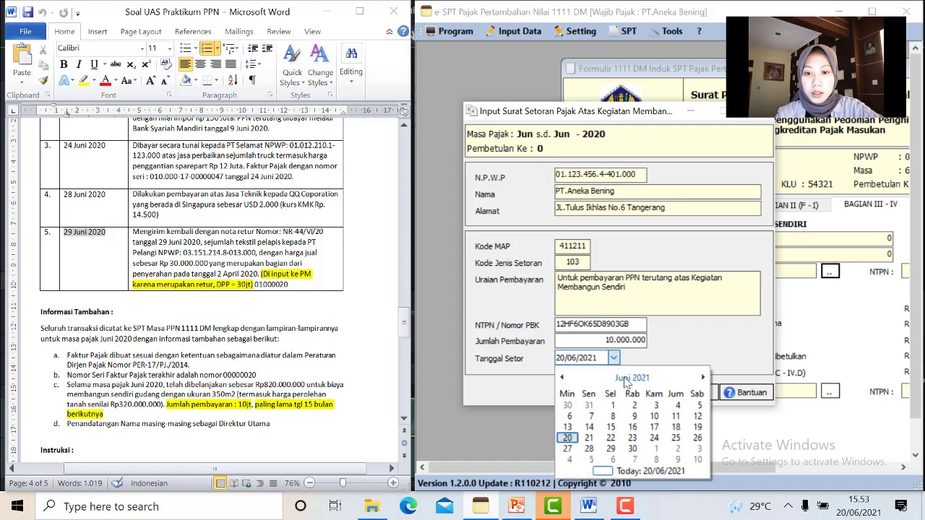
click(633, 378)
click(632, 378)
click(607, 403)
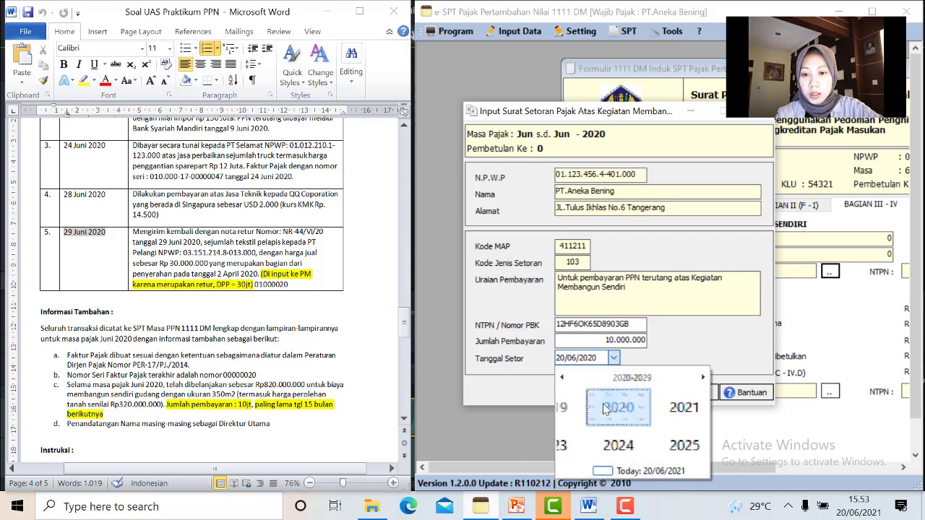
click(650, 426)
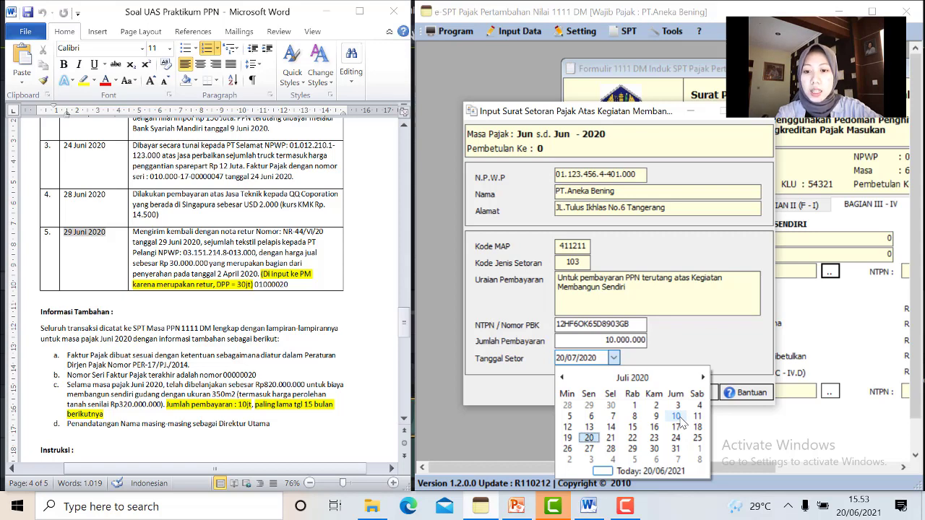
click(678, 417)
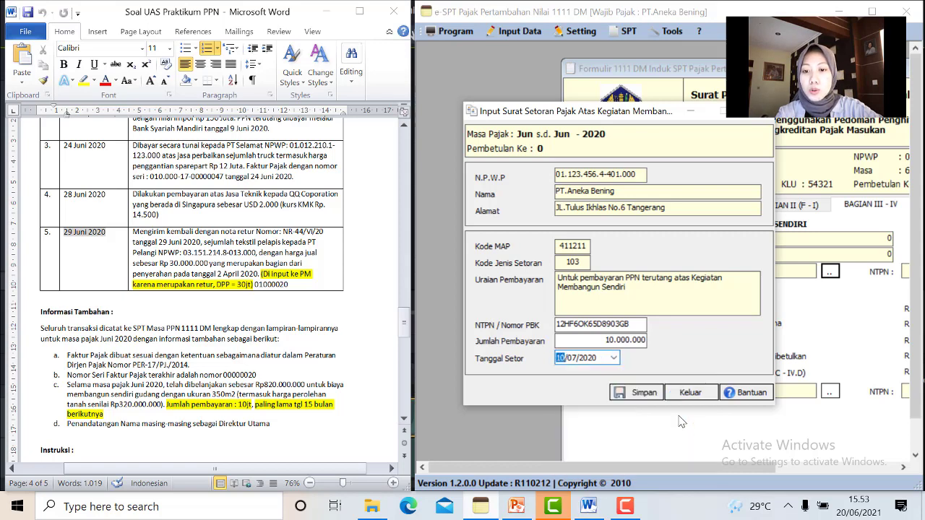
Save the self-build VAT payment slip, confirm it, and close the entry
click(636, 394)
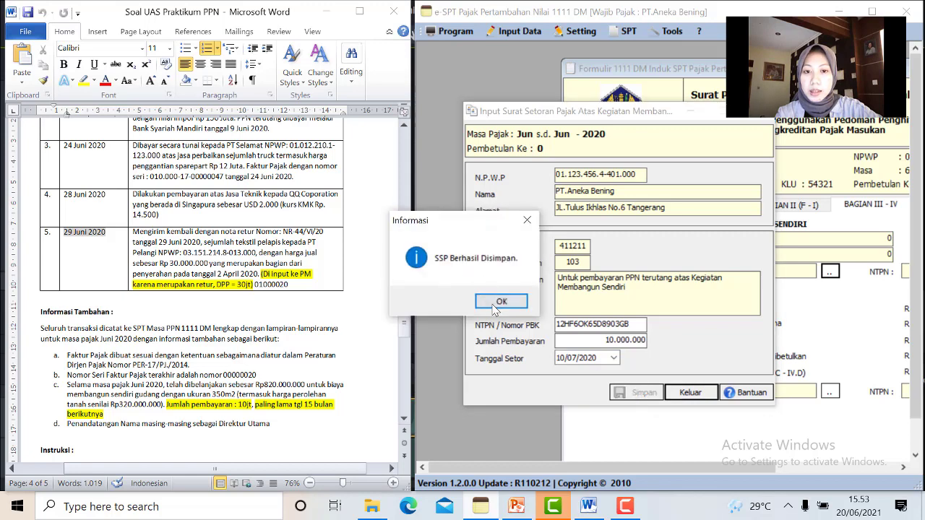
click(496, 303)
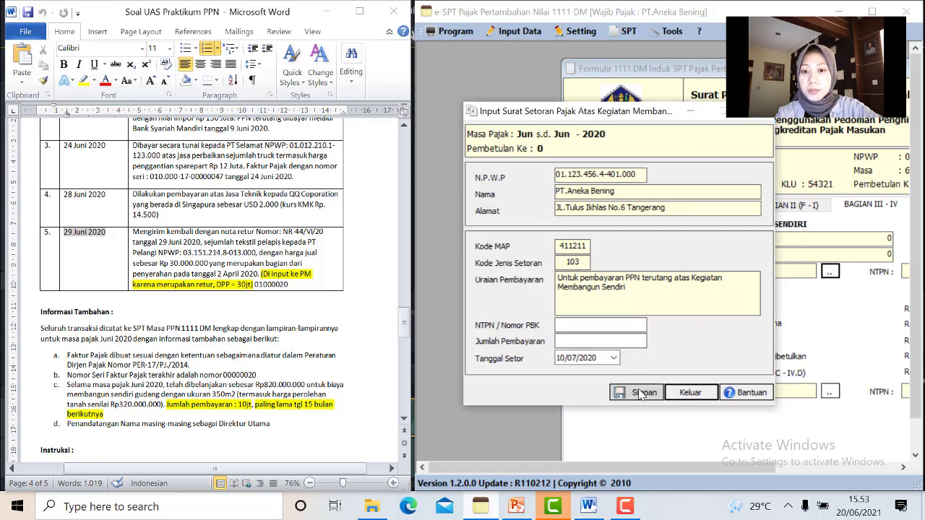
click(767, 112)
Maximize the form and enter TANGERANG as the Bagian V signing place
click(874, 11)
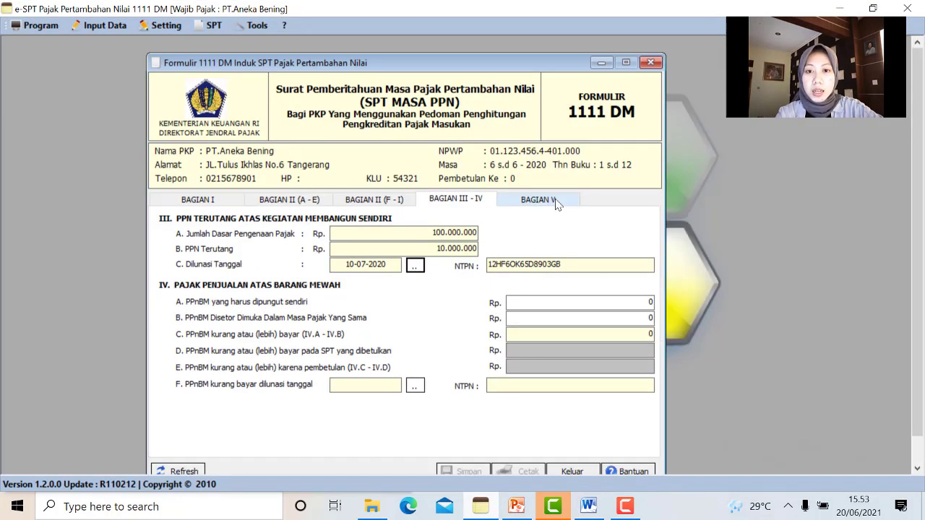
click(554, 200)
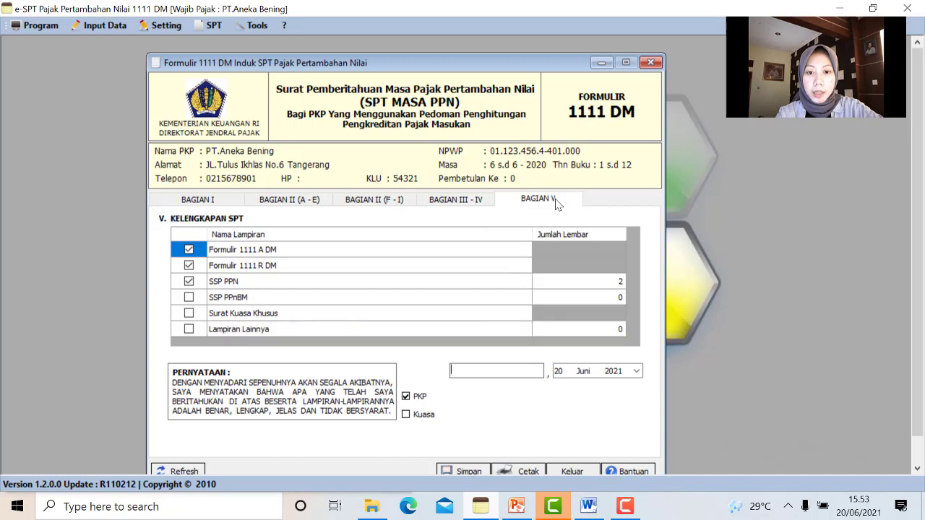
click(512, 376)
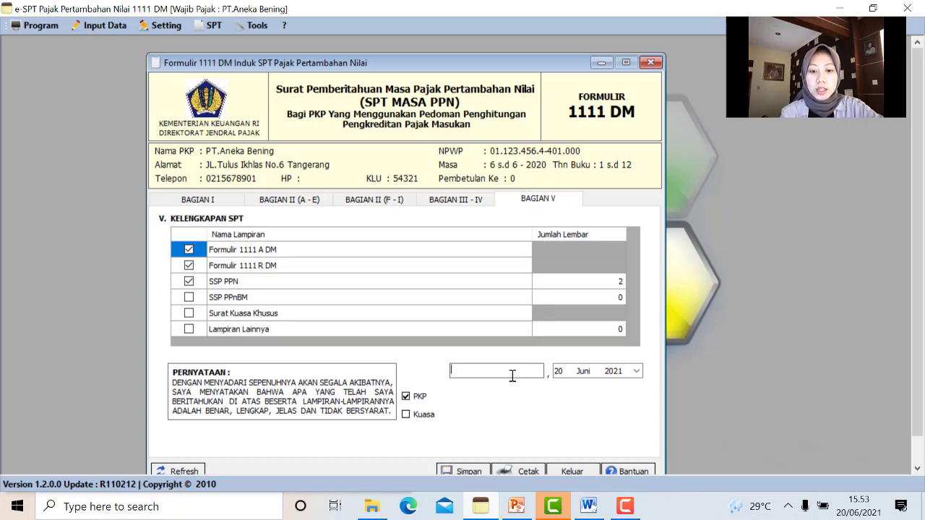
text(TANGERANG)
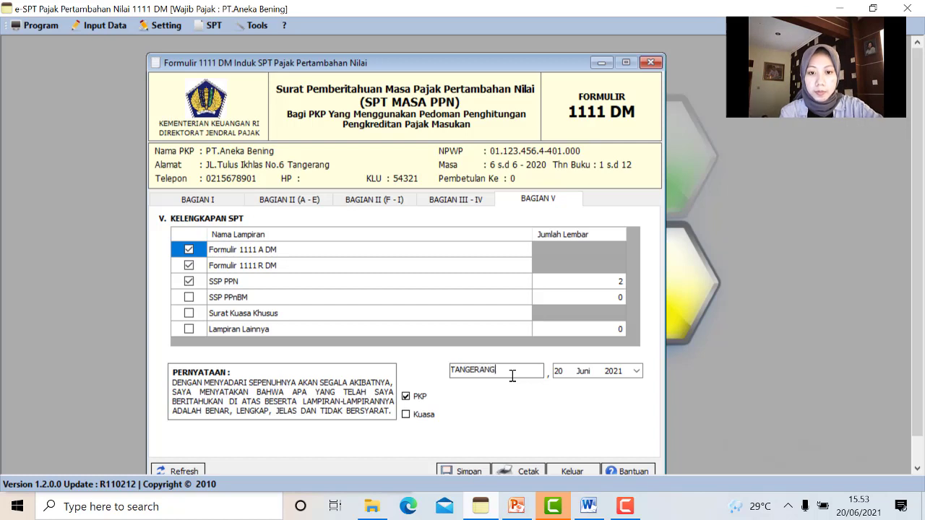
Set the declaration date to 30 Juli 2020
click(637, 371)
click(624, 267)
click(627, 267)
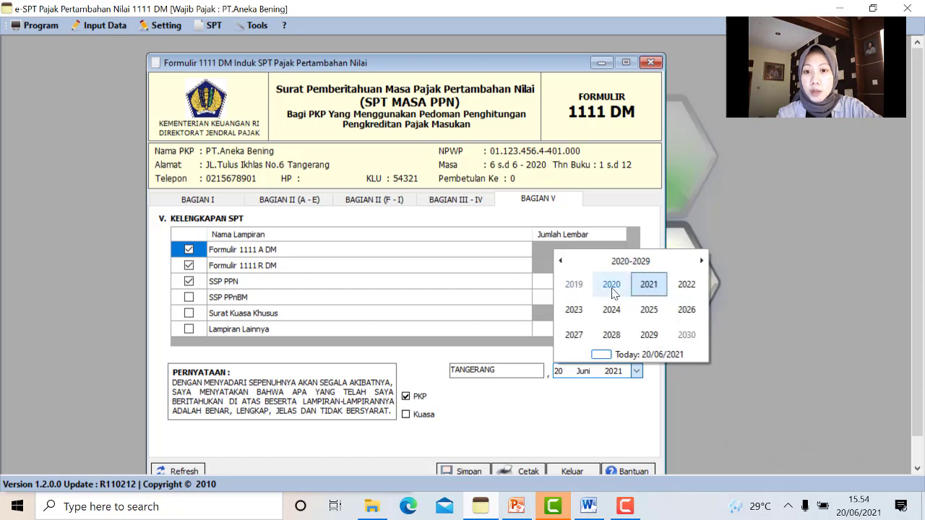
click(611, 289)
click(651, 310)
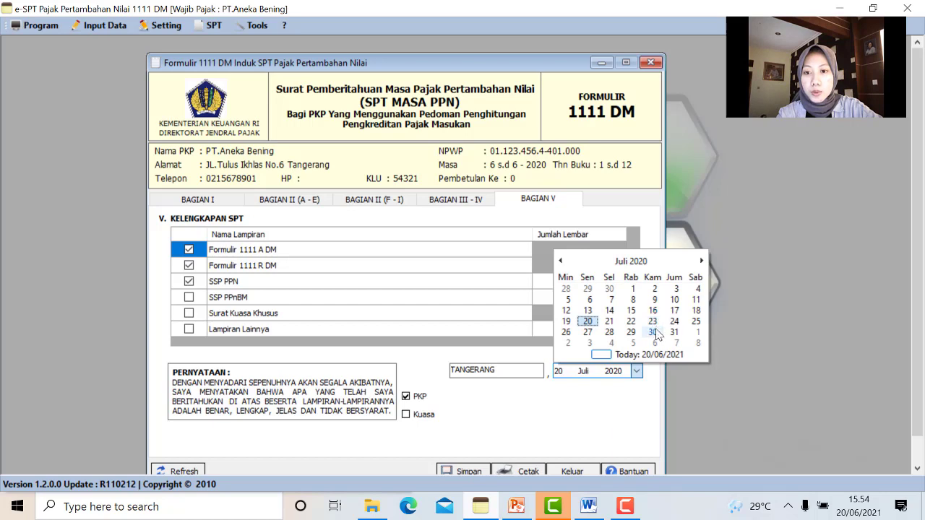
click(653, 332)
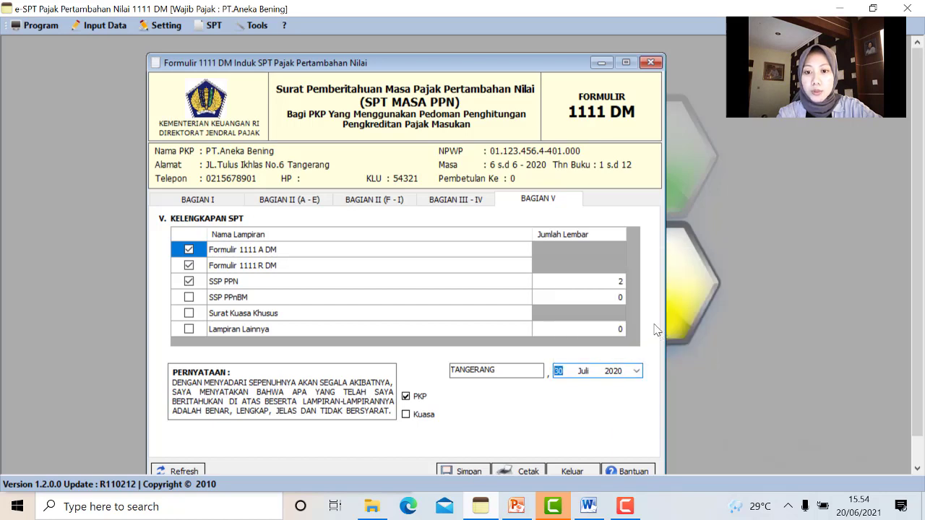
click(210, 200)
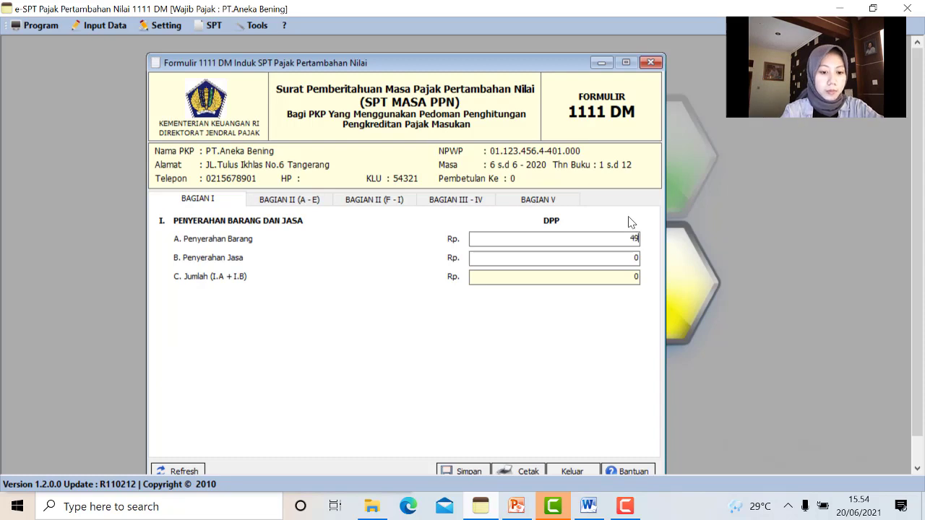
Enter 495900000 as the goods delivery DPP, then save and close the SPT Induk
text(495900000)
click(584, 275)
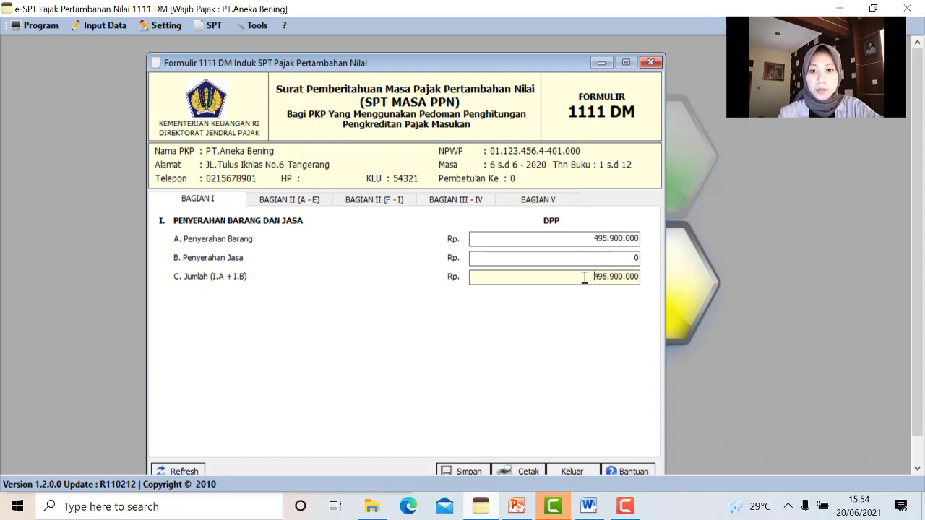
click(557, 200)
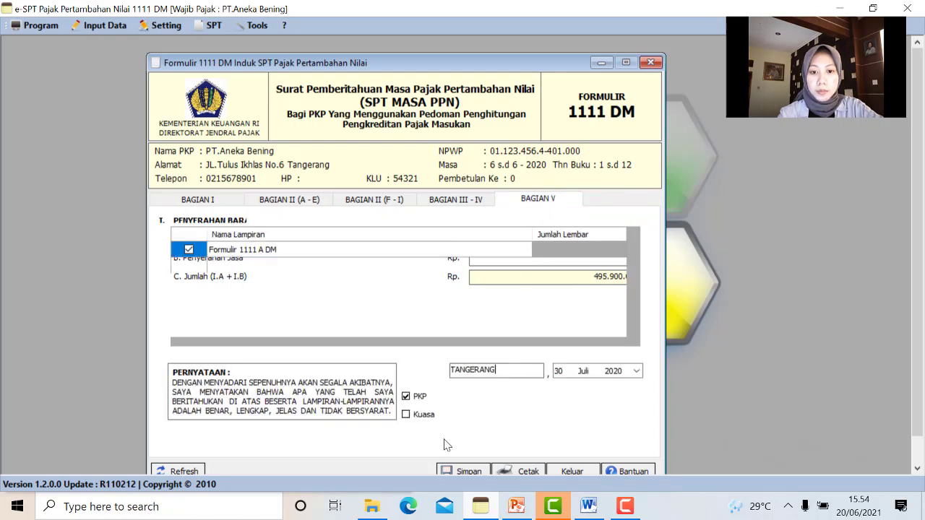
click(468, 470)
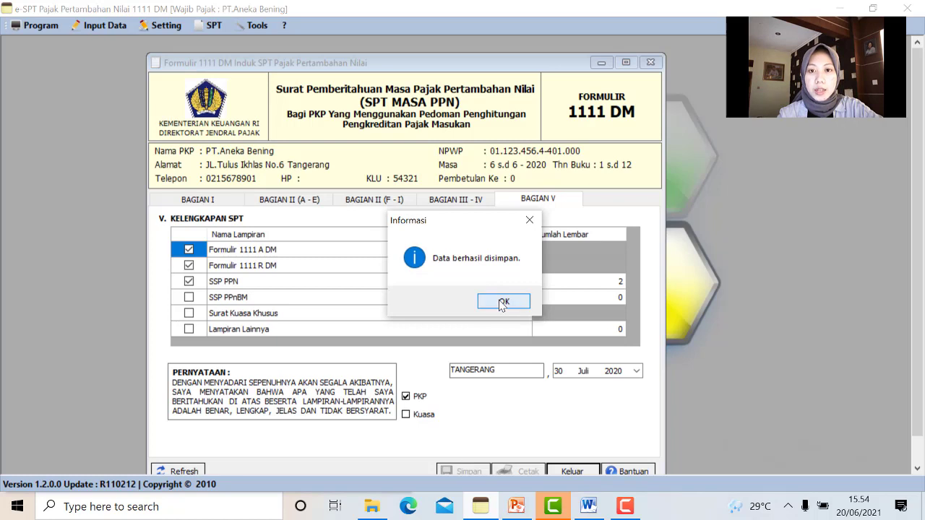
click(503, 302)
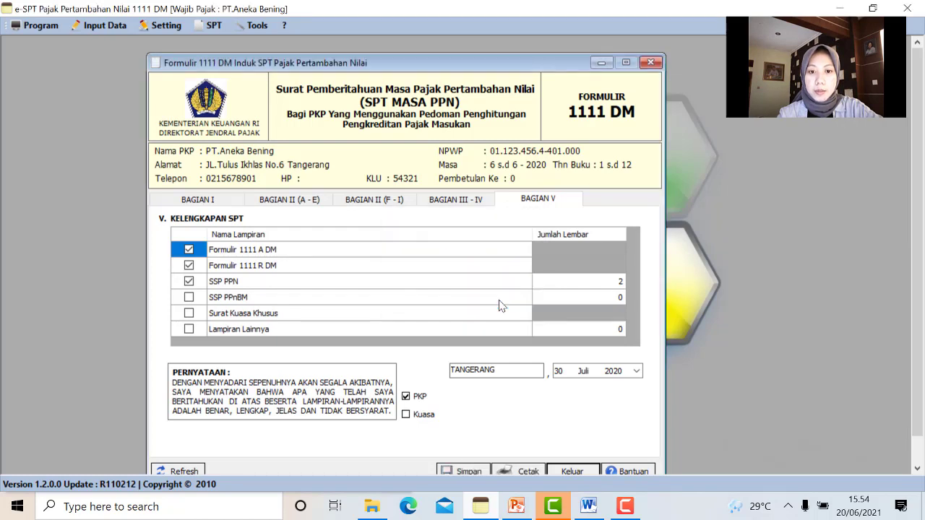
click(650, 63)
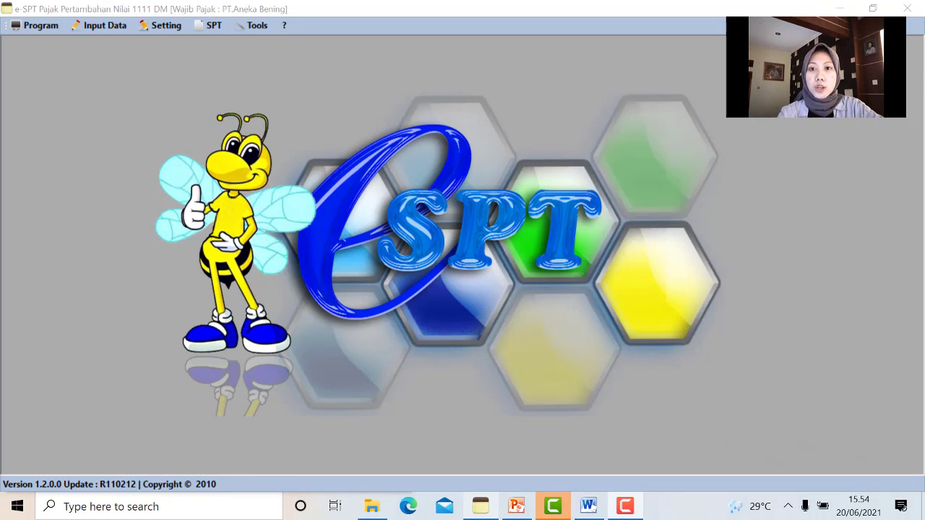
Open the Cetak SPT form-printing window and shift it to the right
click(218, 28)
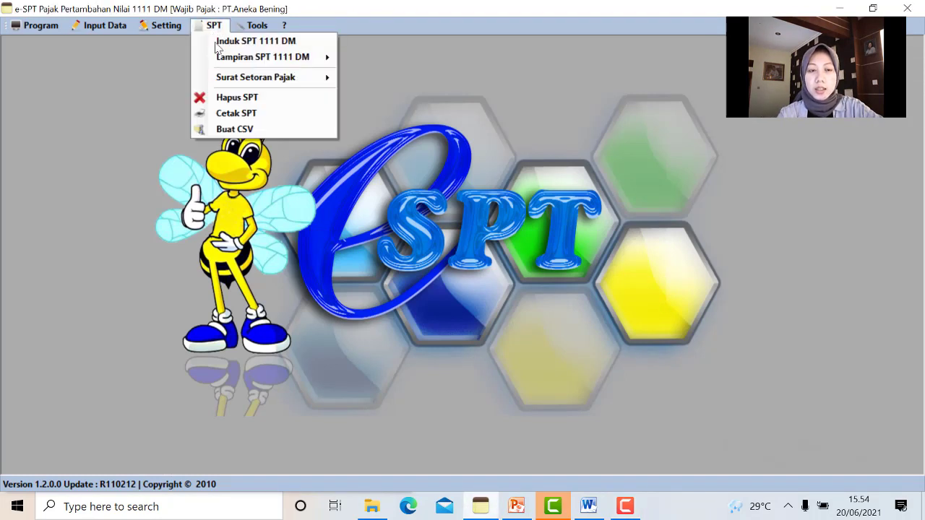
click(266, 117)
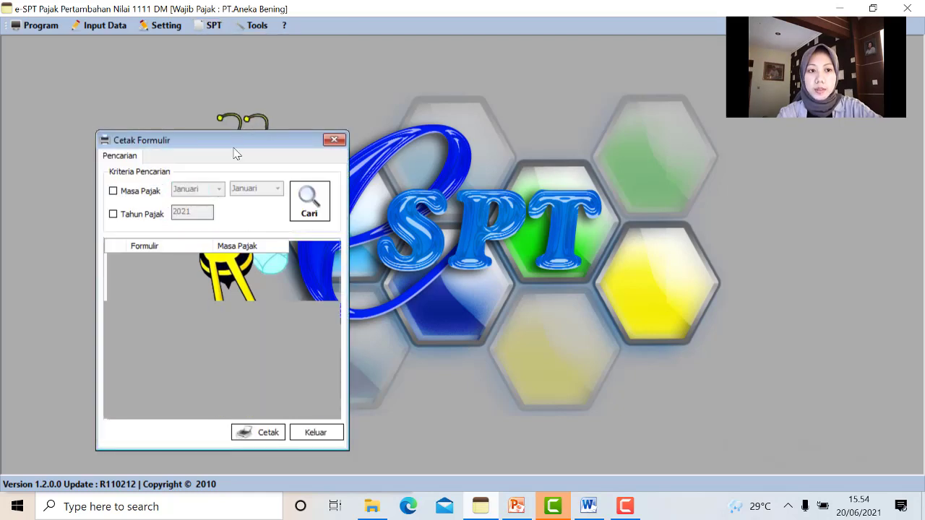
drag(264, 140, 401, 140)
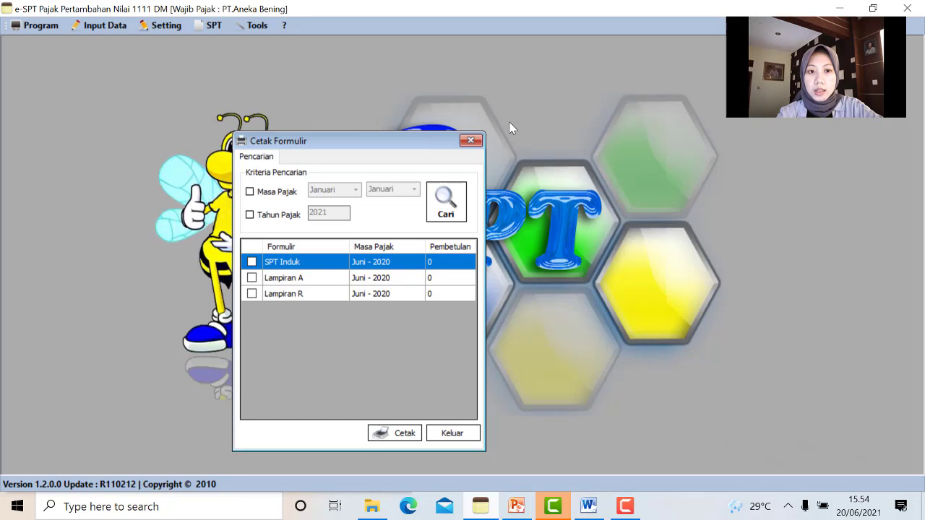
Filter forms to period Juni–Juni, year 2020, and print-preview the SPT Induk
click(390, 167)
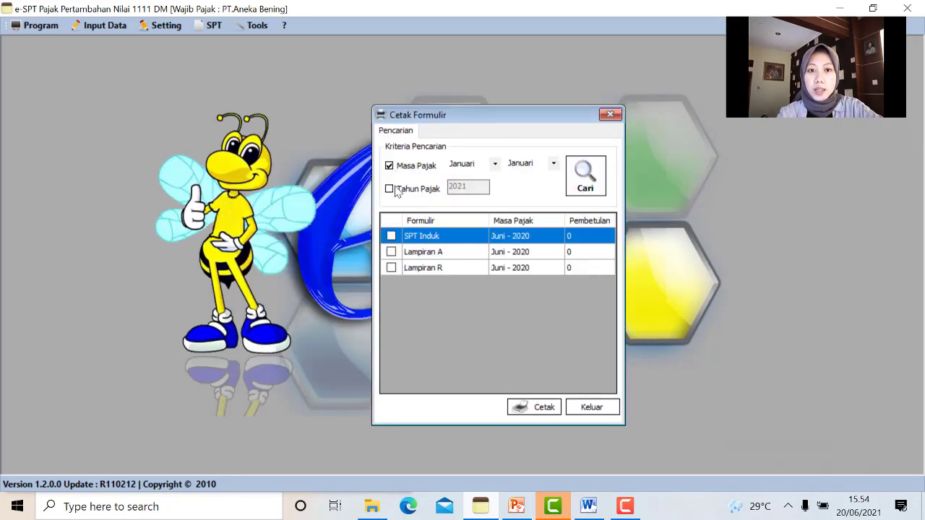
click(390, 188)
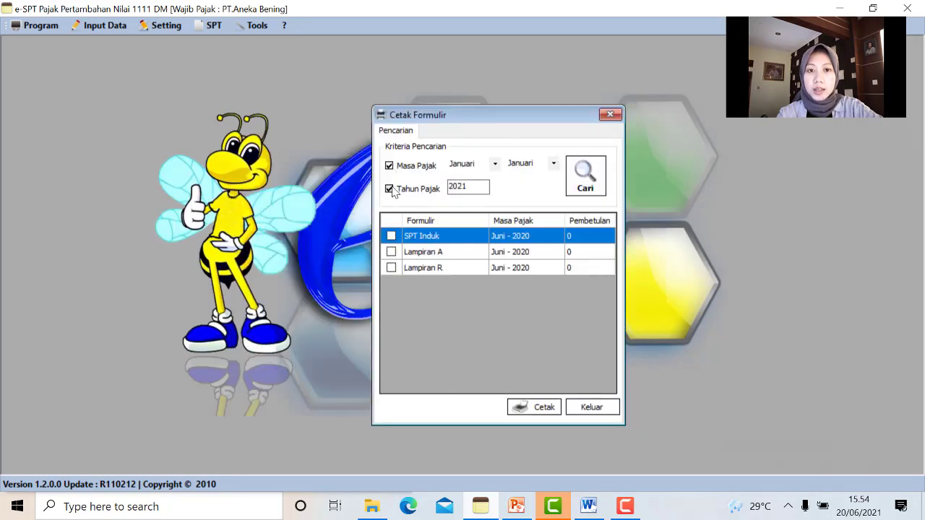
click(495, 164)
click(535, 199)
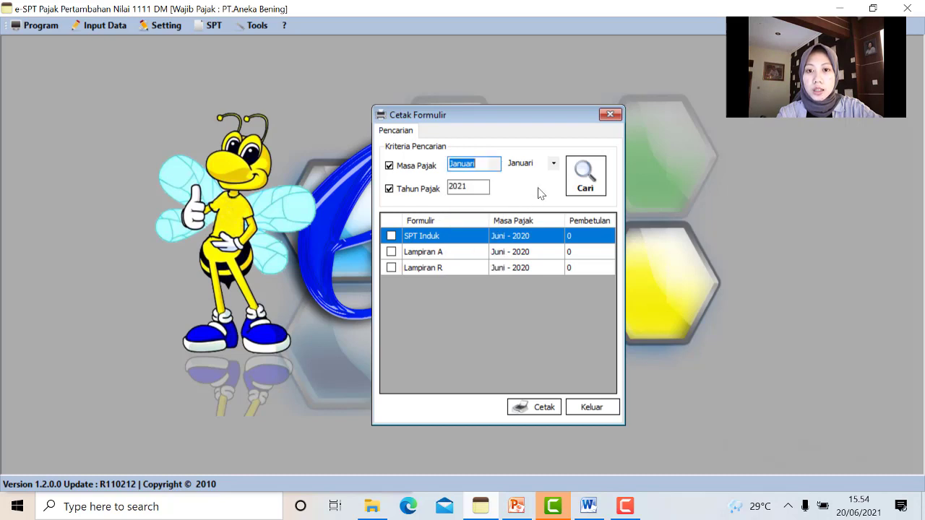
click(554, 164)
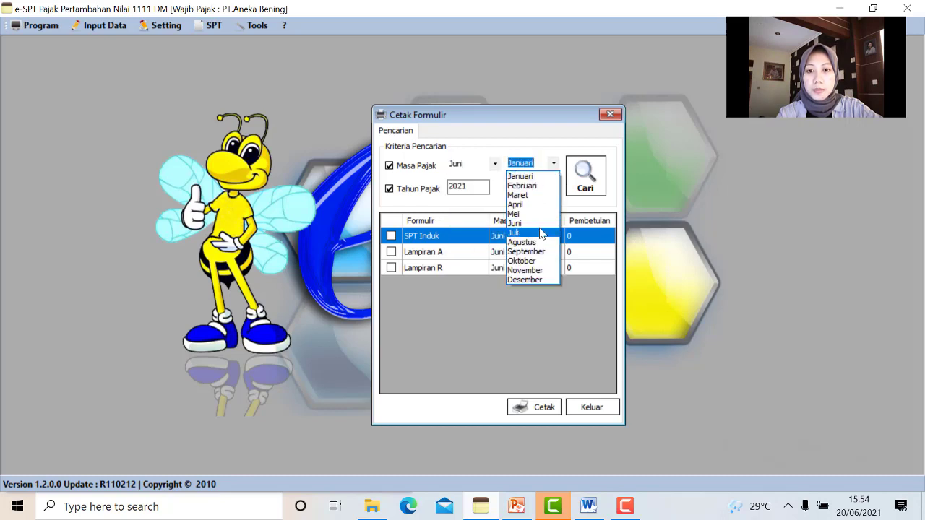
click(515, 223)
click(489, 187)
key(BackSpace)
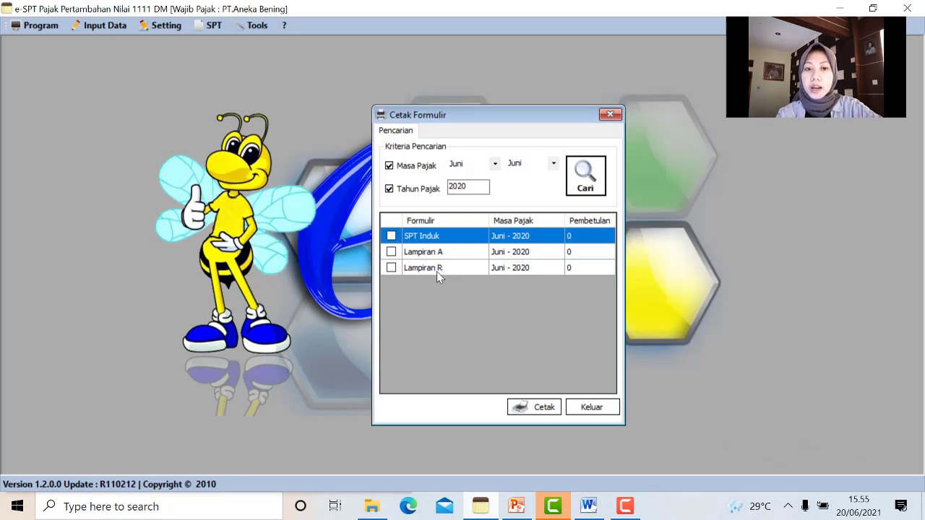
click(391, 236)
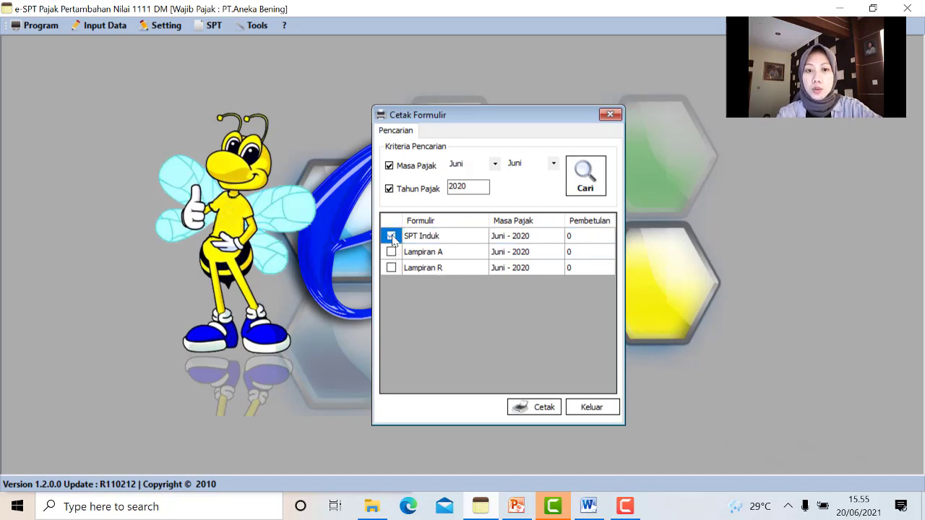
click(535, 409)
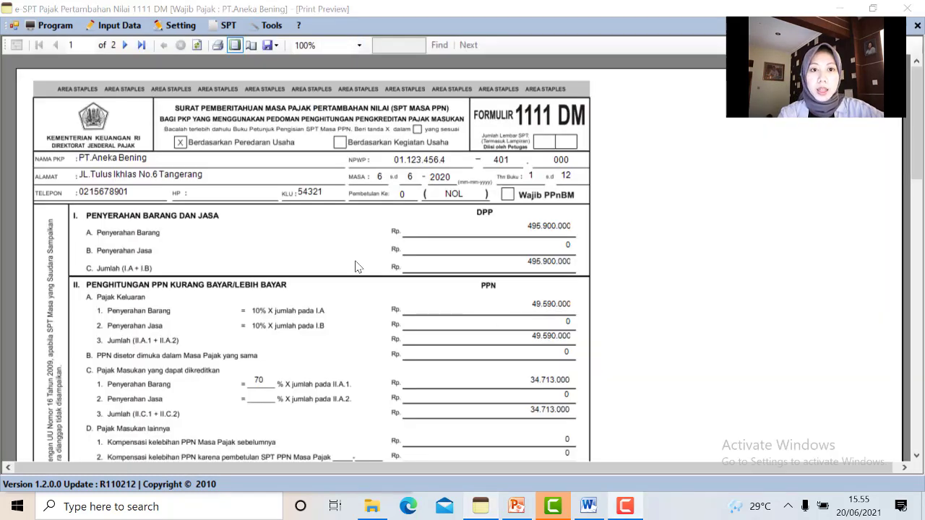
Scroll through the SPT Induk print preview
scroll(358, 266, down, 3)
scroll(365, 266, down, 3)
scroll(365, 266, down, 3)
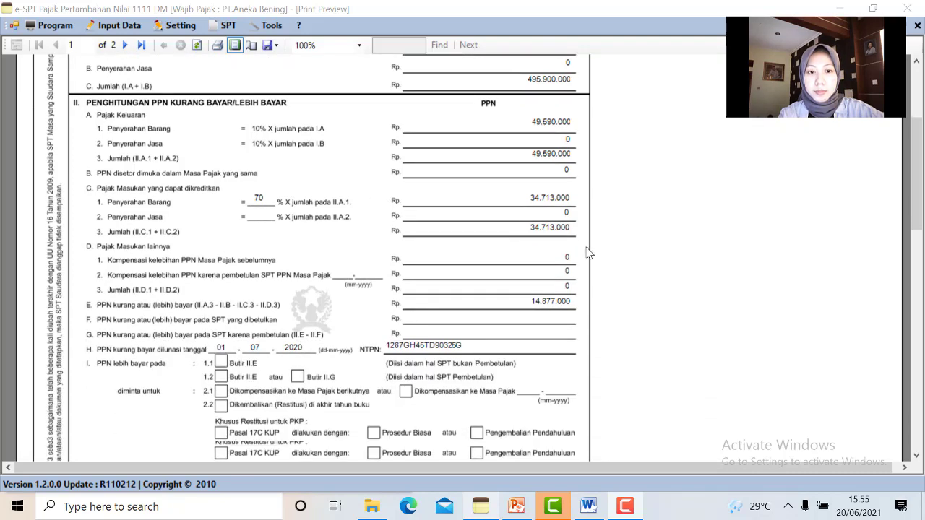
scroll(589, 253, down, 2)
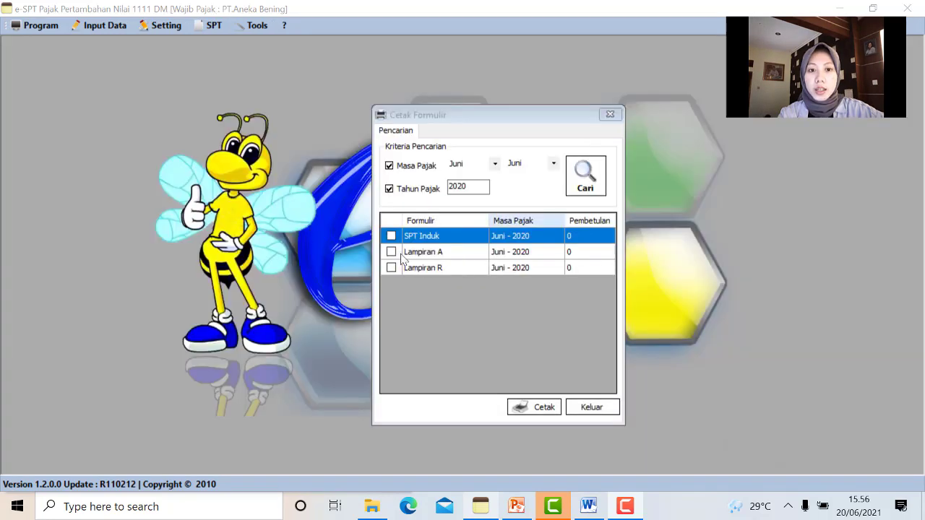
Print-preview Lampiran A, the output tax list, then close it
click(391, 252)
click(512, 407)
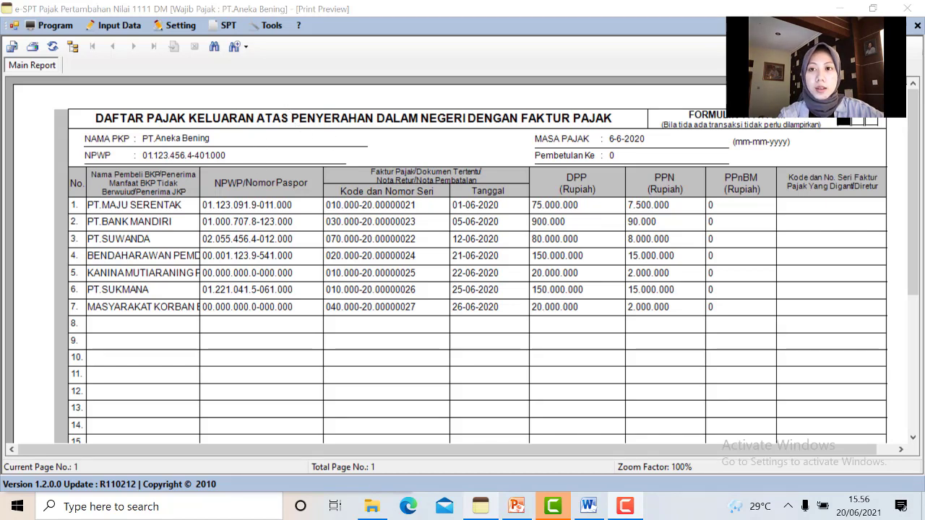
click(918, 26)
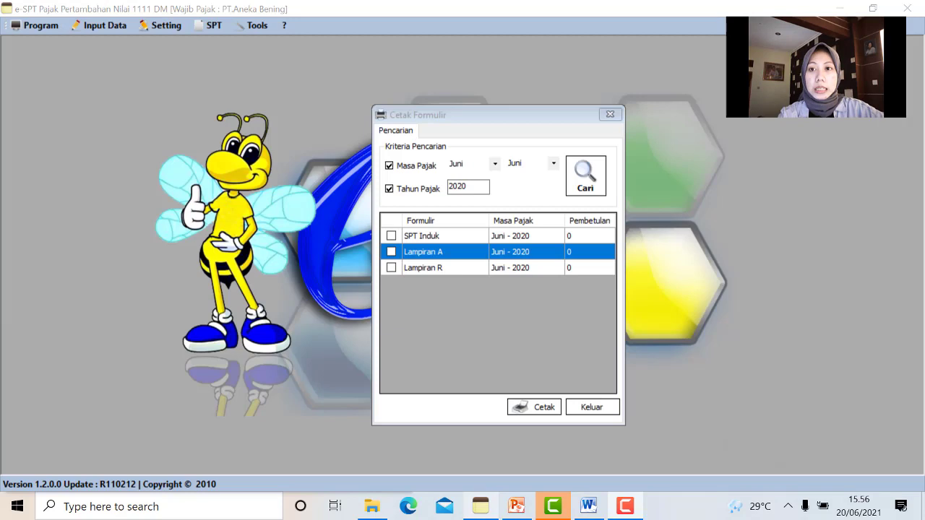
Print-preview Lampiran R, then switch to the Thanks For Watching! slide
click(390, 267)
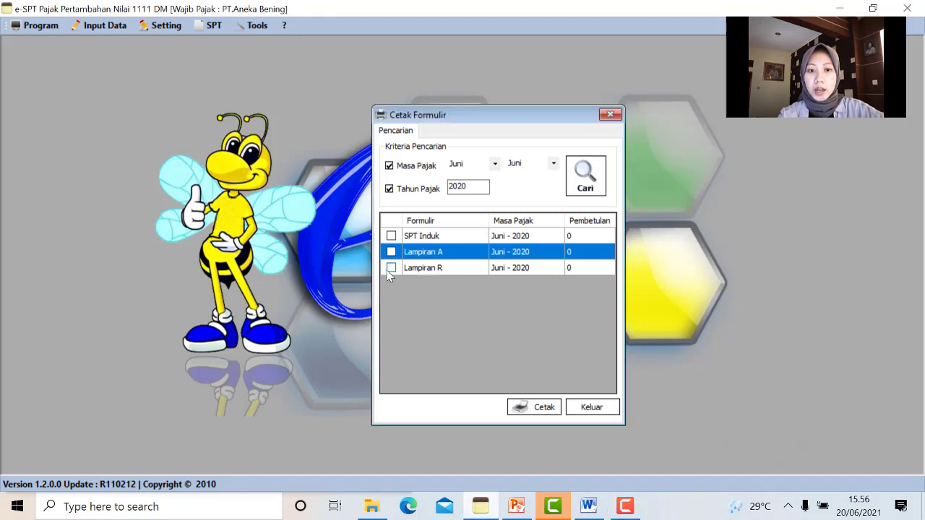
click(548, 414)
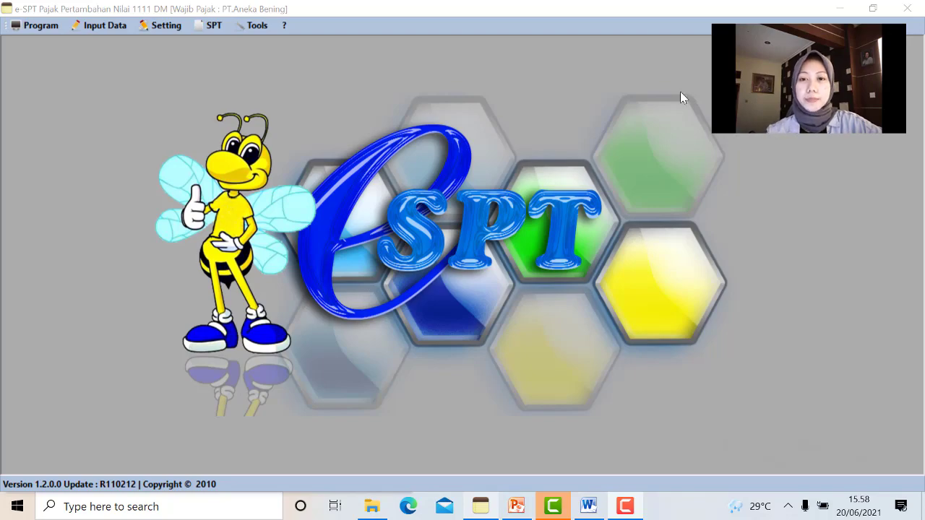
key(alt+Tab)
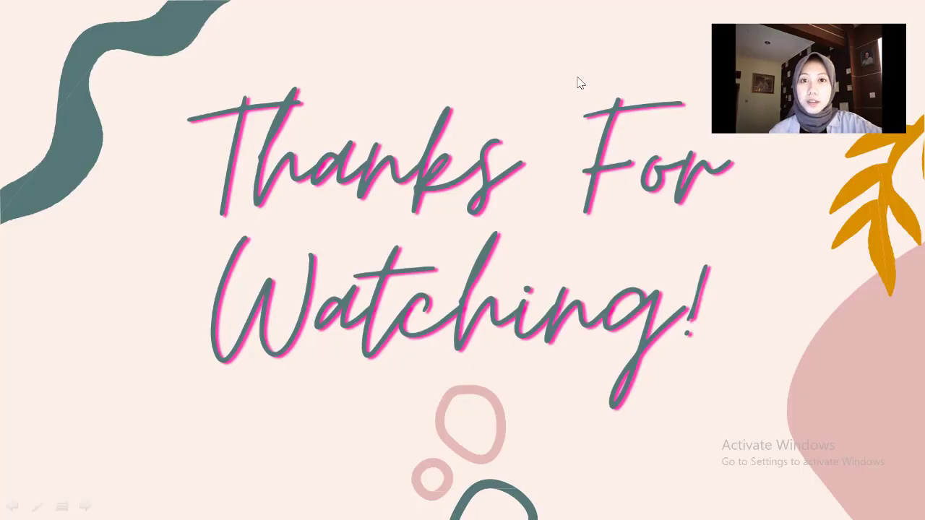